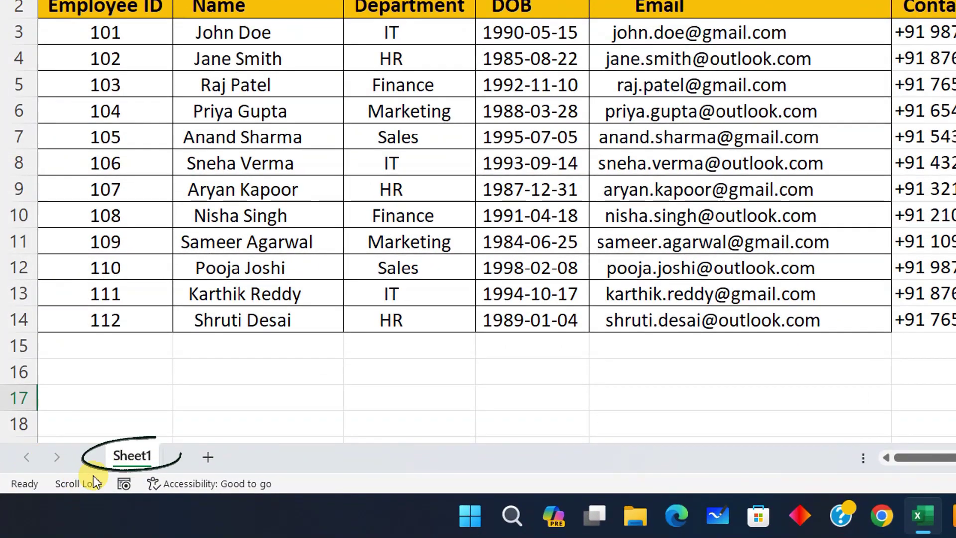
Protect Sheet1 from its tab menu with a password, entered and confirmed twice
{"action": "right_click", "coordinate": [119, 461]}
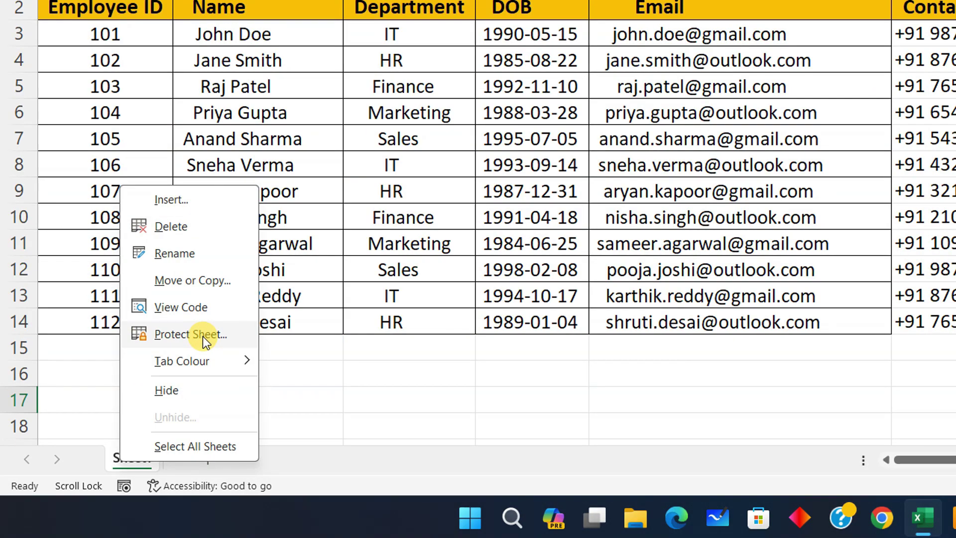
{"action": "left_click", "coordinate": [226, 355]}
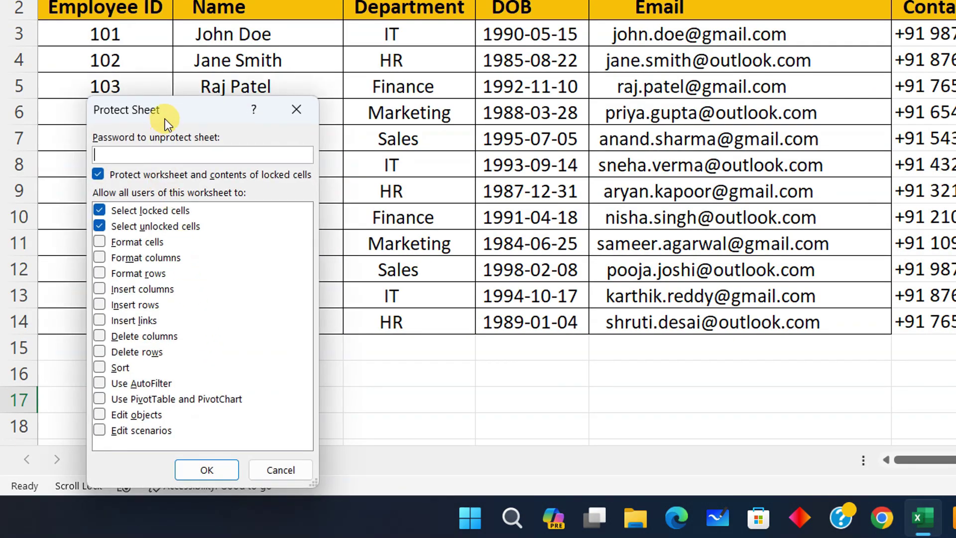
{"action": "left_click_drag", "start_coordinate": [166, 118], "coordinate": [180, 92]}
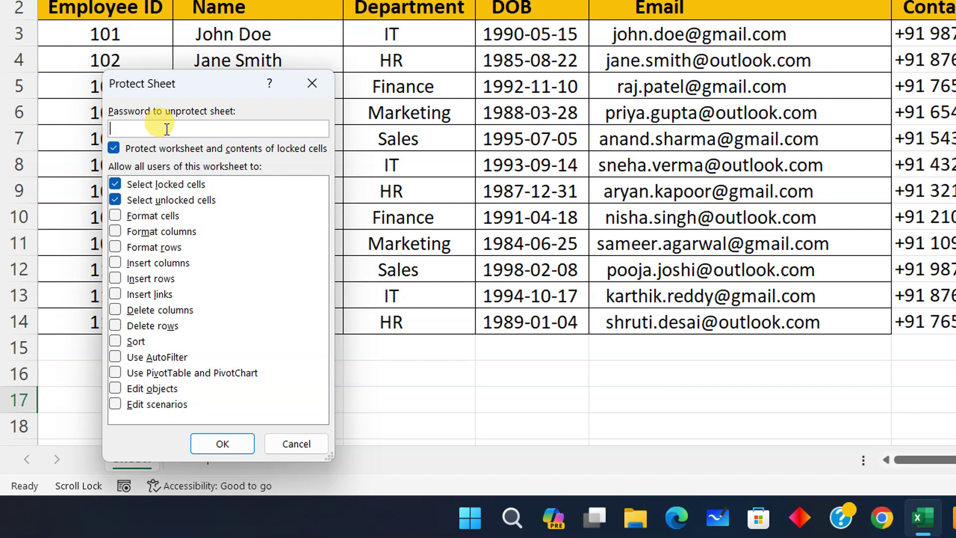
{"action": "type", "text": "1"}
{"action": "left_click", "coordinate": [213, 442]}
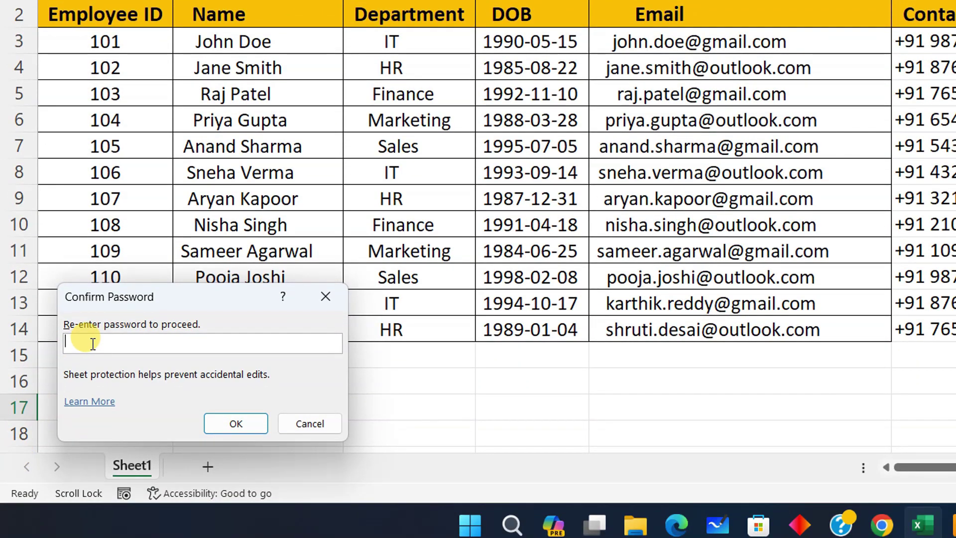
{"action": "type", "text": "1"}
{"action": "left_click", "coordinate": [213, 422]}
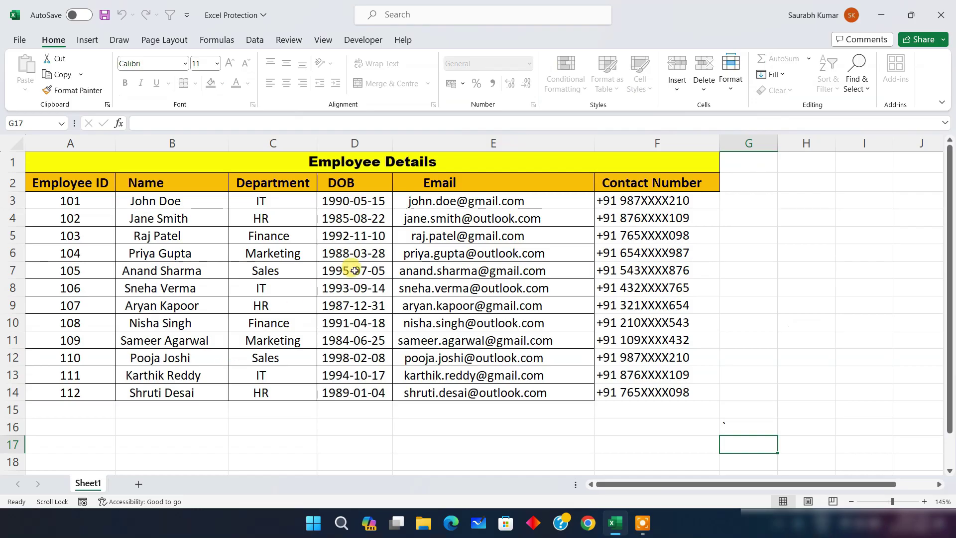
{"action": "left_click", "coordinate": [755, 335]}
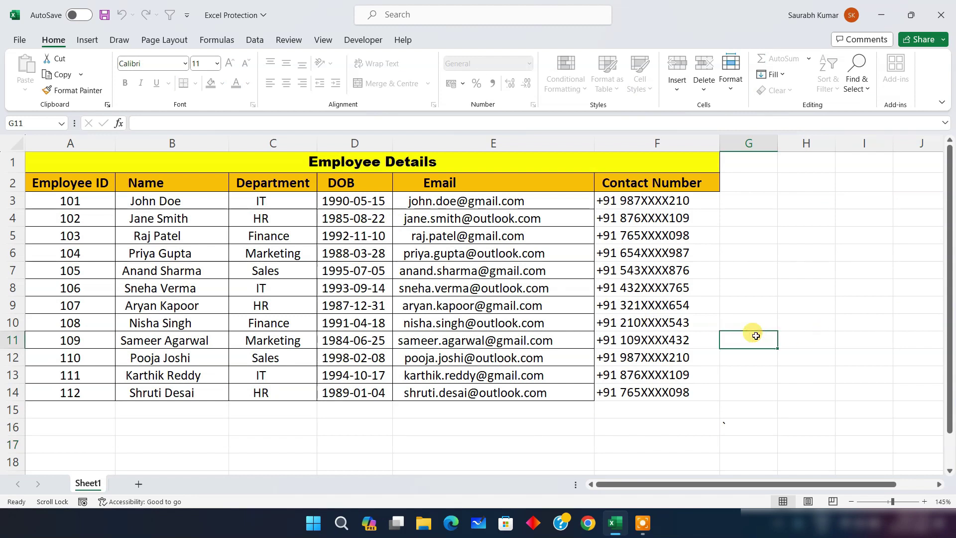
{"action": "double_click", "coordinate": [754, 336]}
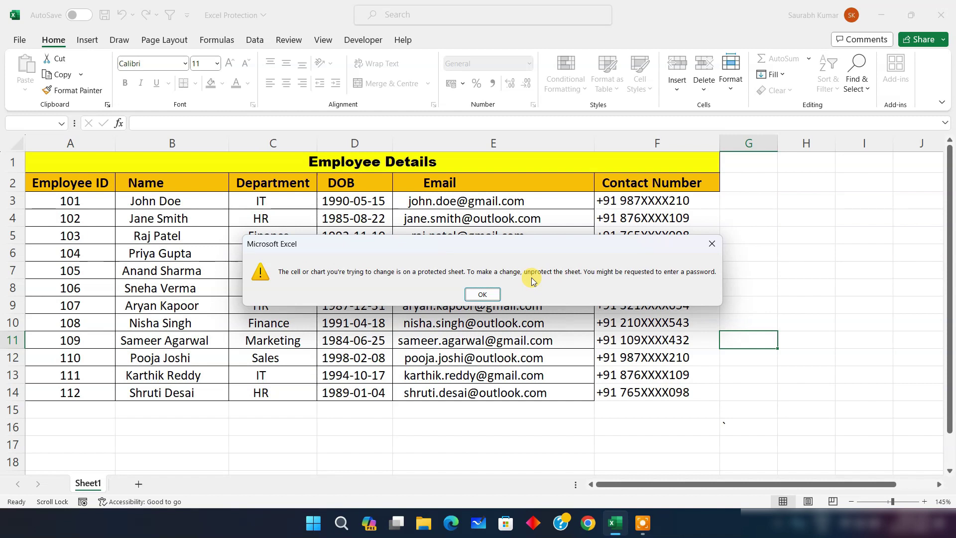
{"action": "left_click", "coordinate": [484, 294]}
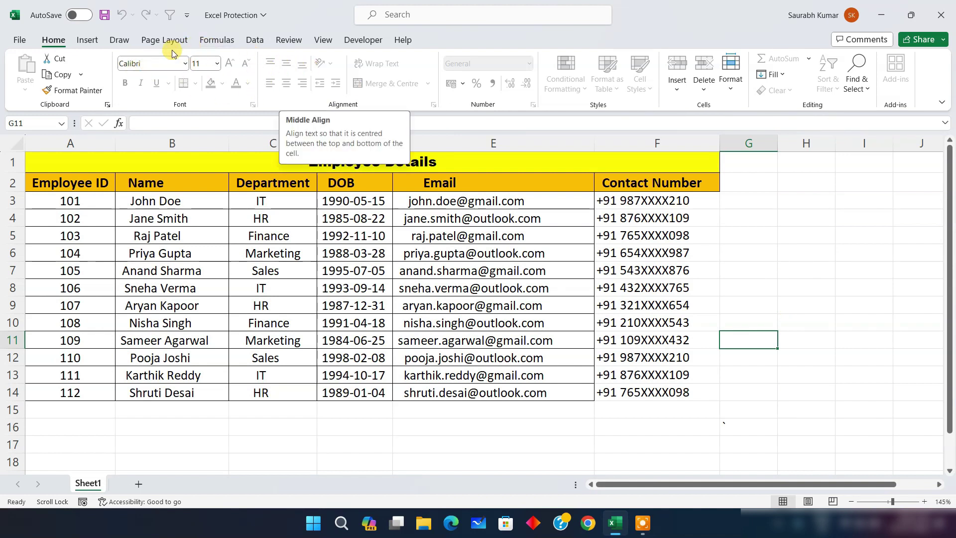
{"action": "left_click", "coordinate": [183, 64]}
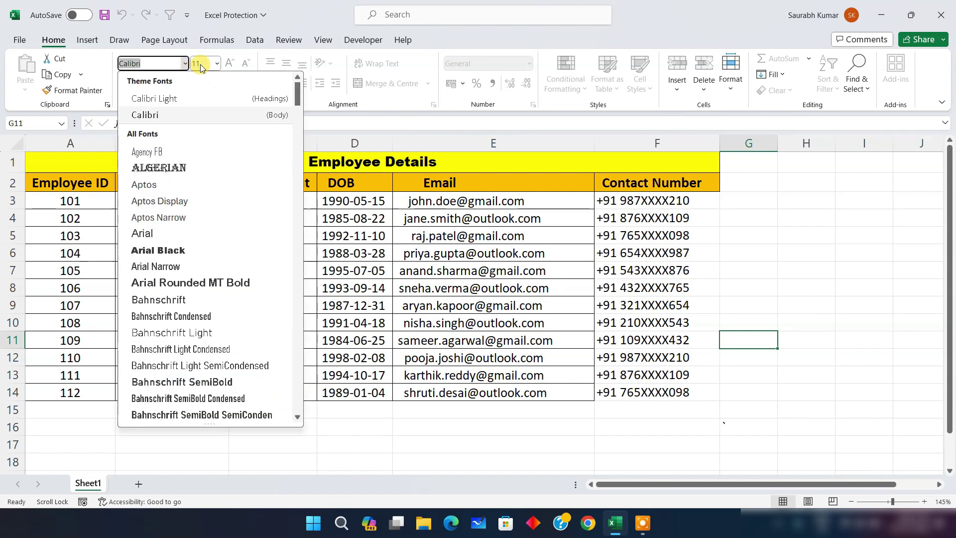
{"action": "left_click", "coordinate": [302, 59]}
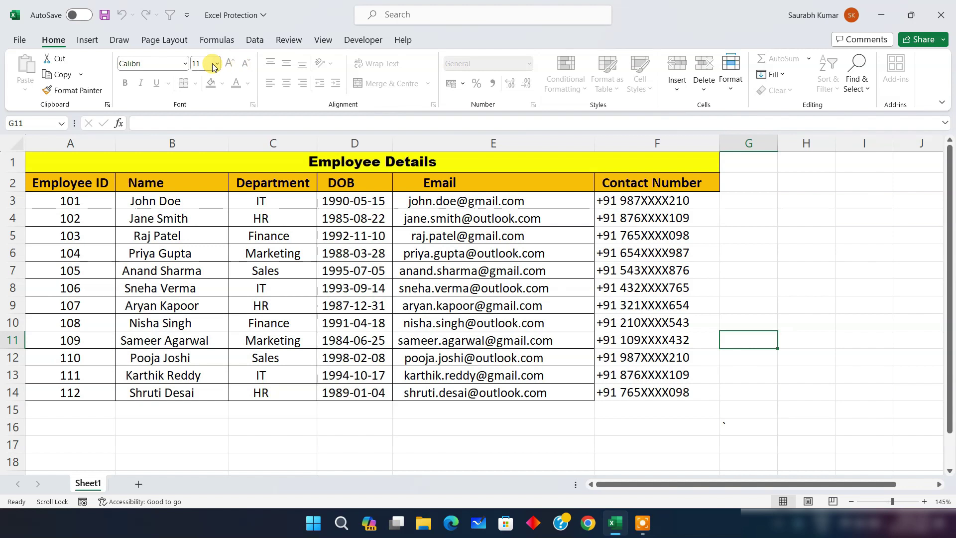
{"action": "left_click", "coordinate": [87, 41]}
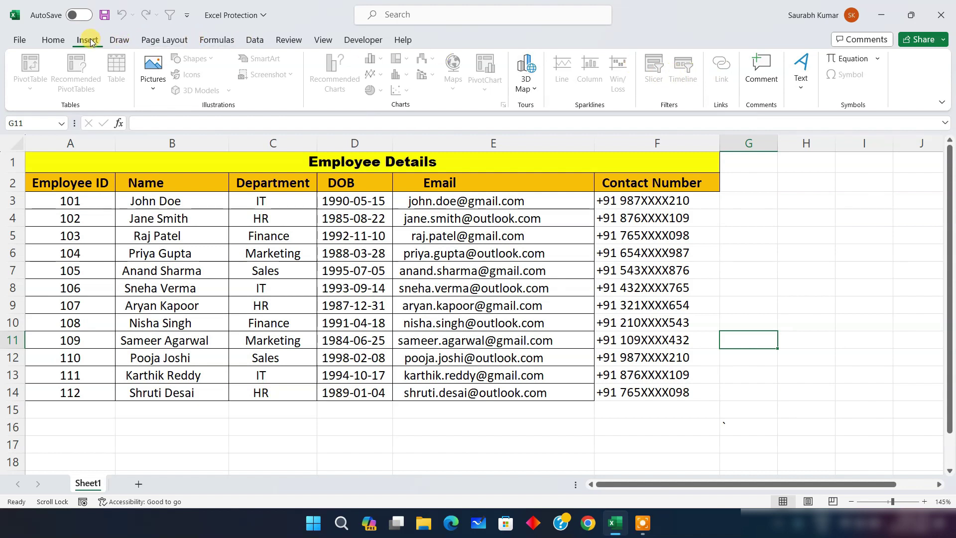
{"action": "left_click", "coordinate": [117, 40]}
{"action": "left_click", "coordinate": [163, 40]}
{"action": "left_click", "coordinate": [215, 40]}
{"action": "left_click", "coordinate": [253, 40]}
{"action": "left_click", "coordinate": [288, 39]}
{"action": "left_click", "coordinate": [321, 40]}
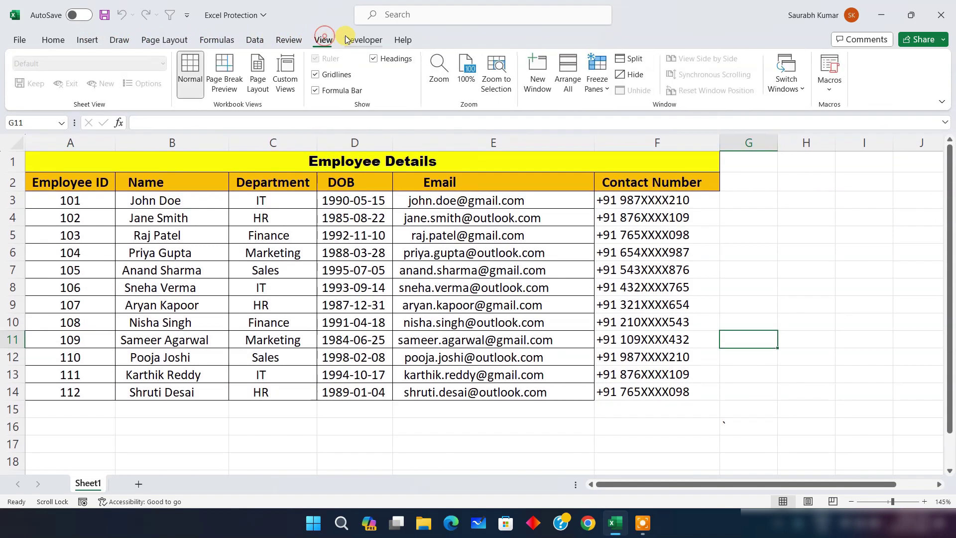
{"action": "left_click", "coordinate": [354, 40]}
{"action": "left_click", "coordinate": [402, 40]}
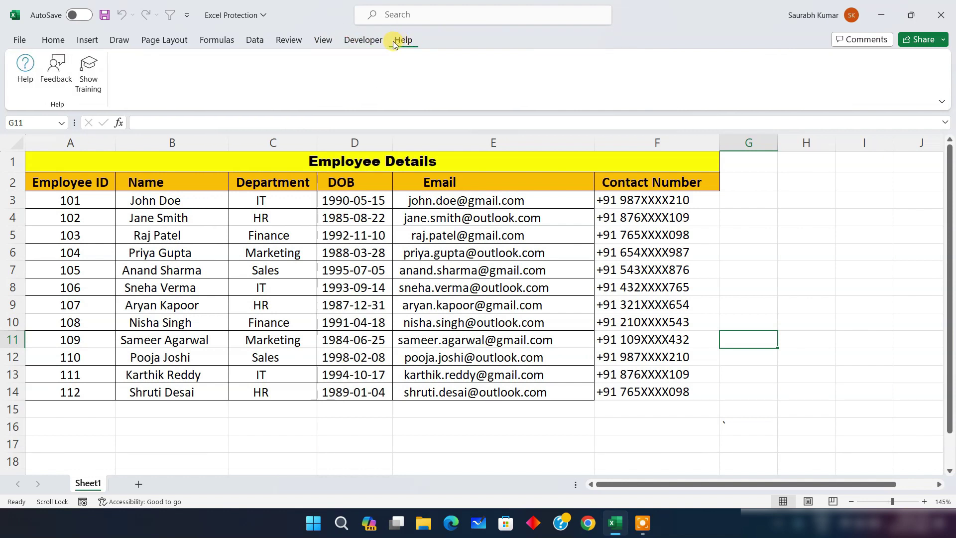
{"action": "left_click", "coordinate": [53, 40]}
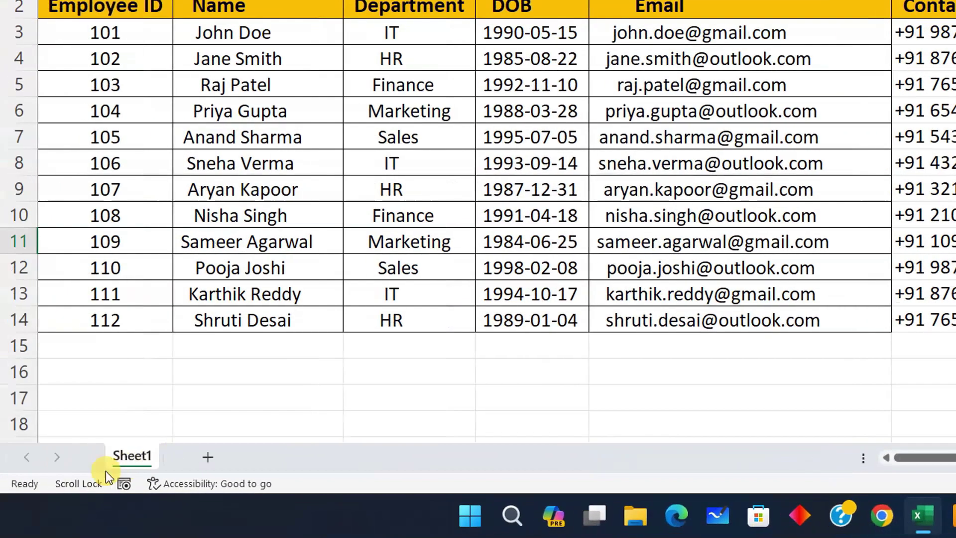
Unprotect Sheet1 from its tab menu by entering the sheet password
{"action": "right_click", "coordinate": [124, 458]}
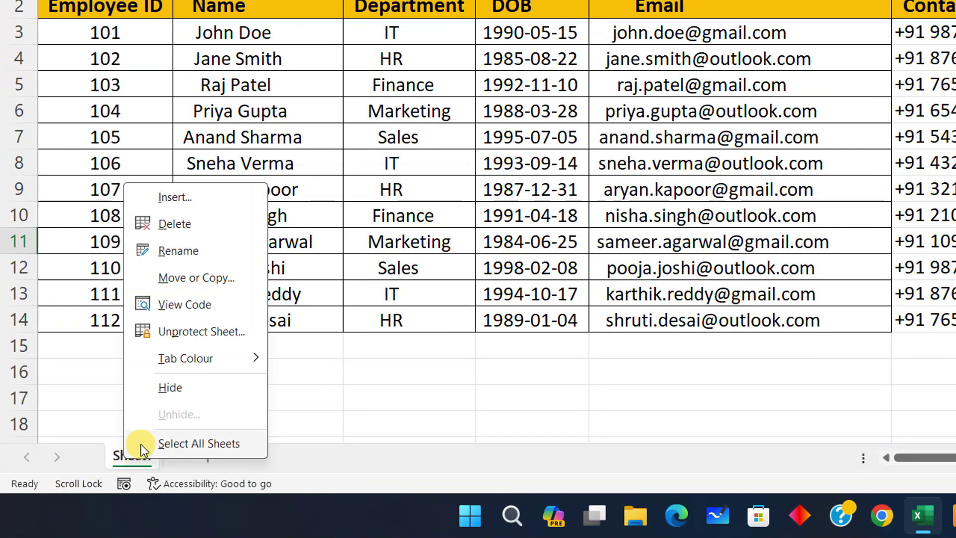
{"action": "mouse_move", "coordinate": [152, 355]}
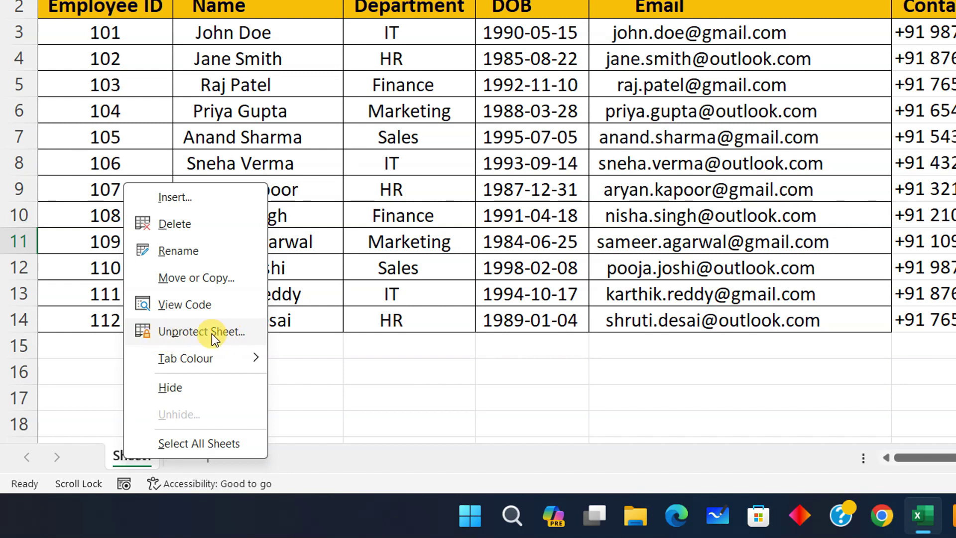
{"action": "left_click", "coordinate": [191, 334]}
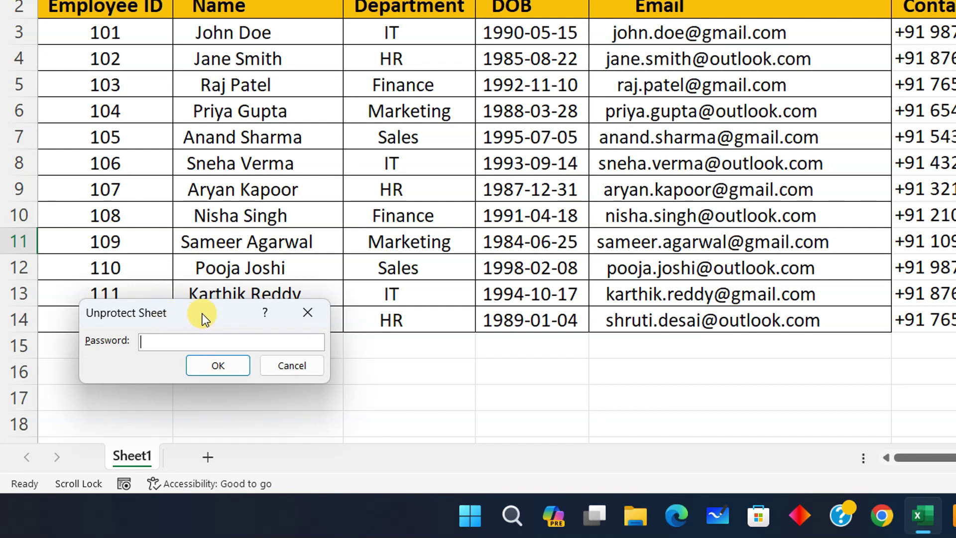
{"action": "type", "text": "1"}
{"action": "left_click", "coordinate": [208, 363]}
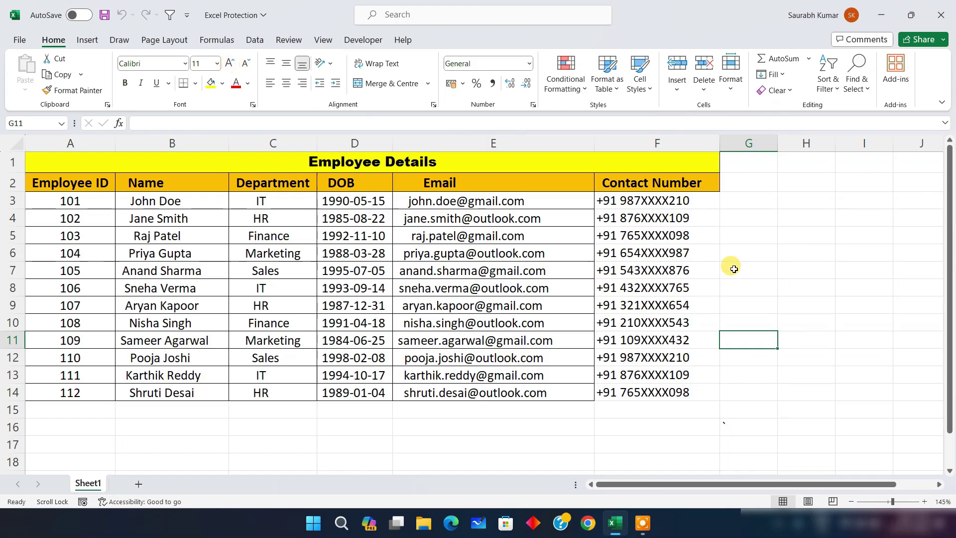
Enlarge cell G11's font to 12, then password-protect Sheet1 again via Home > Format
{"action": "left_click", "coordinate": [229, 63]}
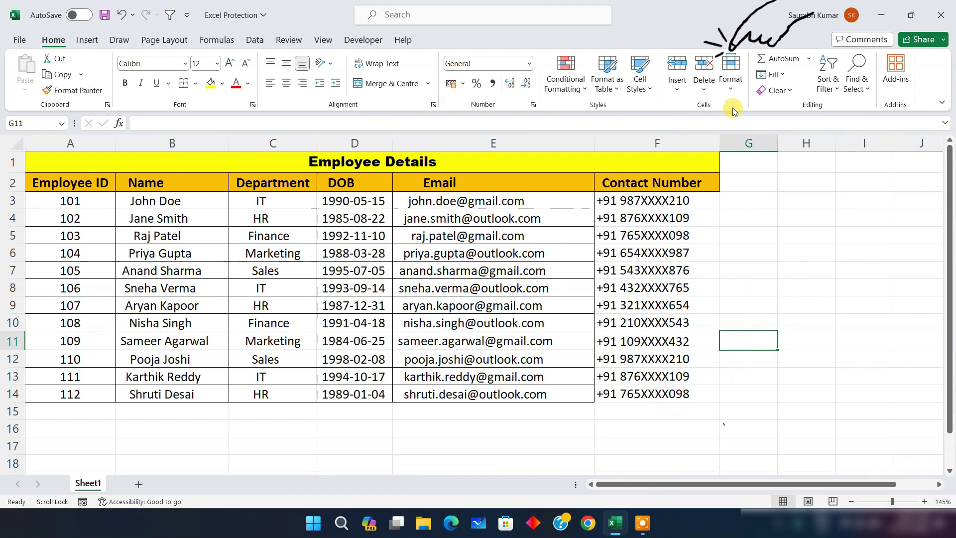
{"action": "left_click", "coordinate": [731, 73]}
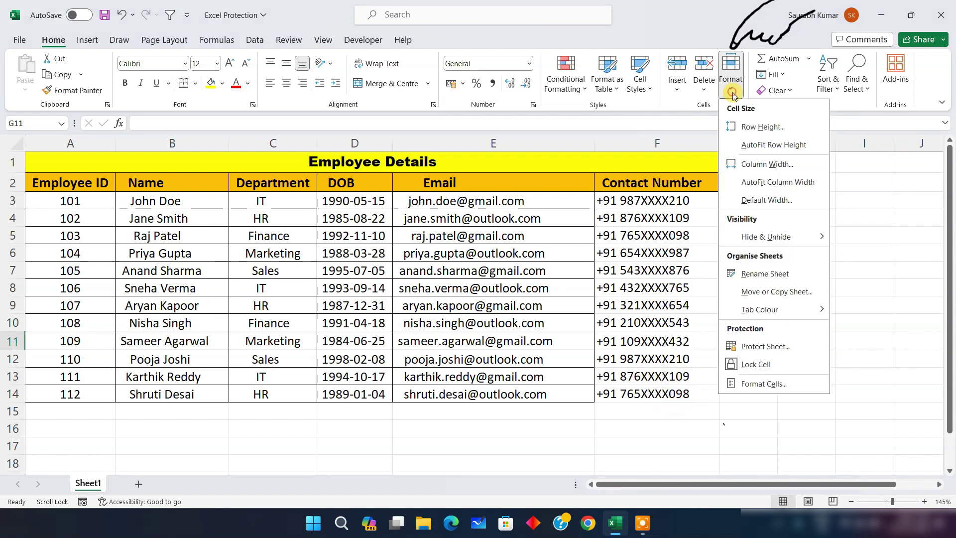
{"action": "left_click", "coordinate": [766, 347]}
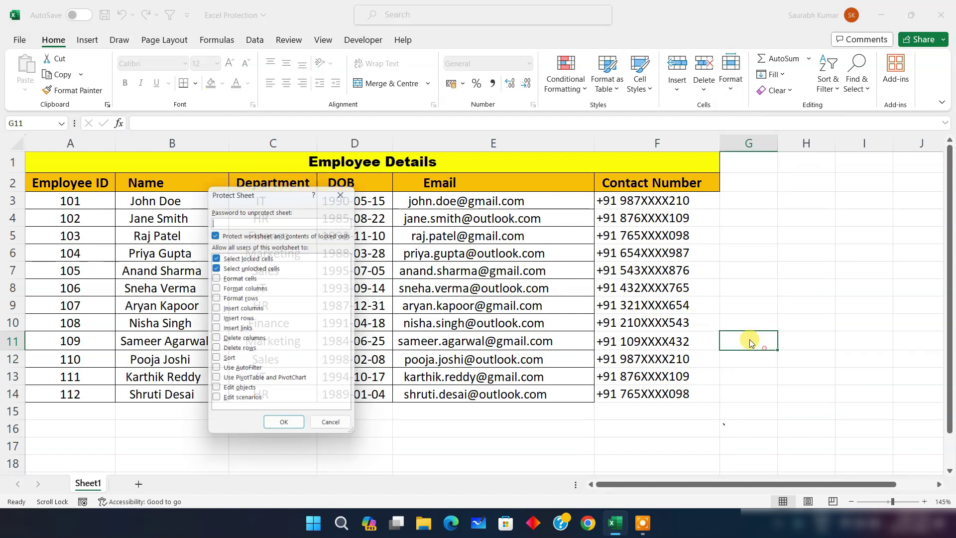
{"action": "left_click_drag", "start_coordinate": [254, 194], "coordinate": [284, 183]}
{"action": "left_click", "coordinate": [282, 209]}
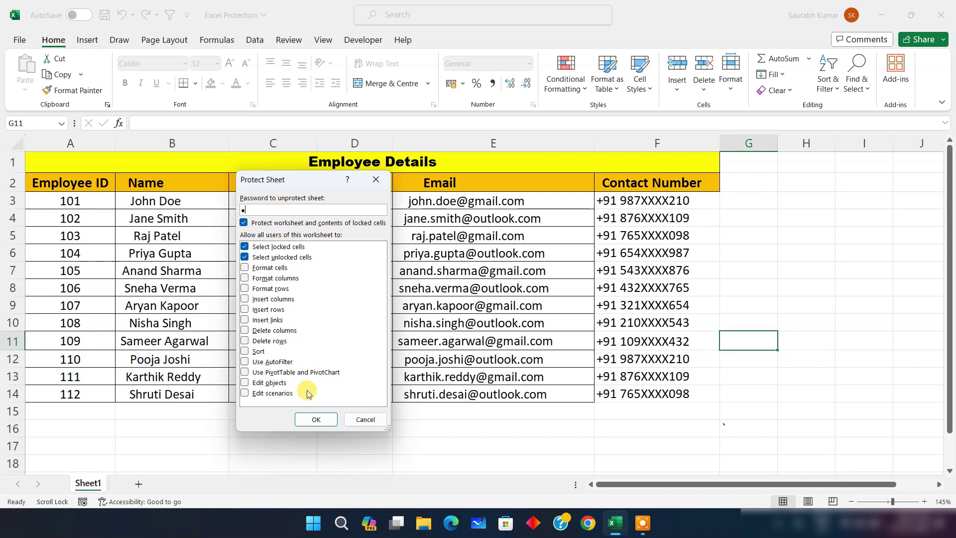
{"action": "left_click", "coordinate": [316, 419]}
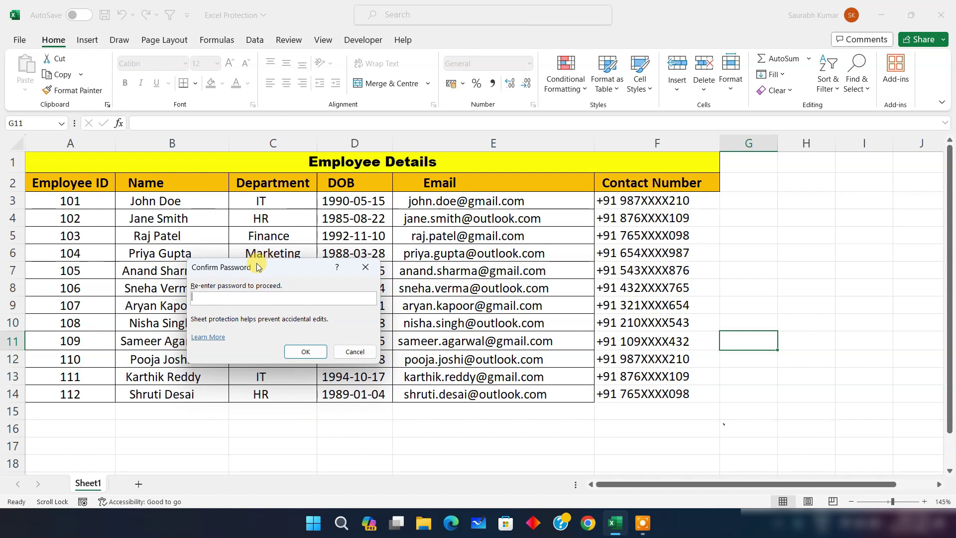
{"action": "left_click_drag", "start_coordinate": [262, 267], "coordinate": [309, 243]}
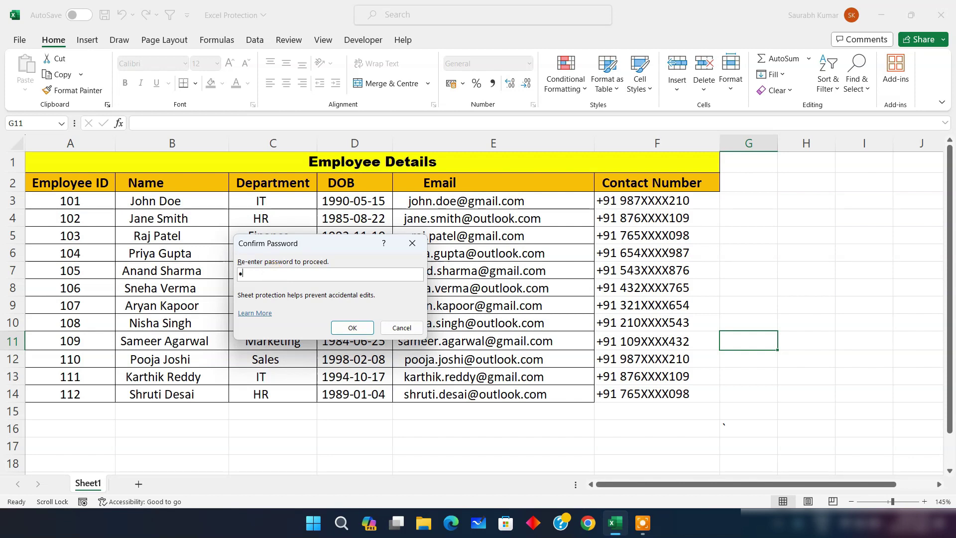
{"action": "key", "text": "Return"}
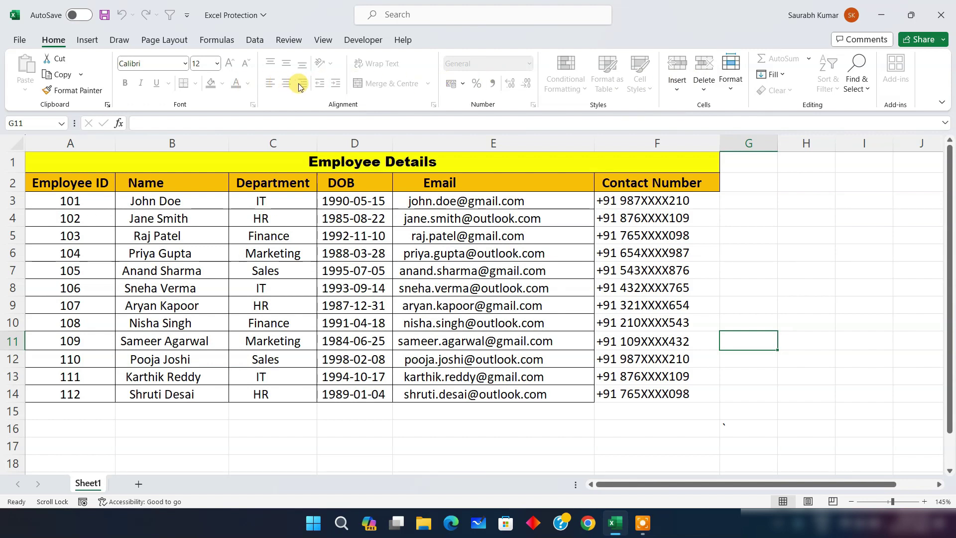
{"action": "right_click", "coordinate": [100, 488]}
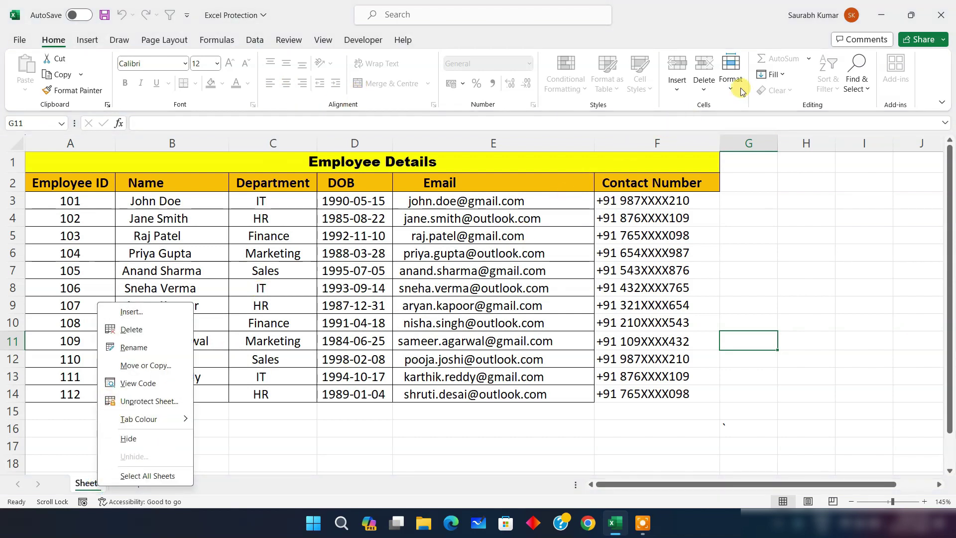
Unprotect Sheet1 via Home > Format with its password, then open the File backstage
{"action": "left_click", "coordinate": [731, 75]}
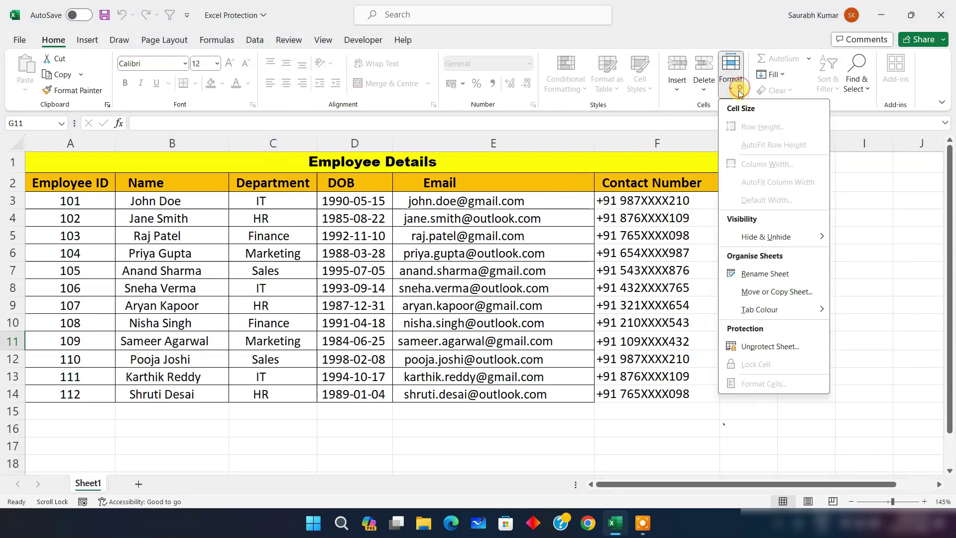
{"action": "left_click", "coordinate": [761, 348]}
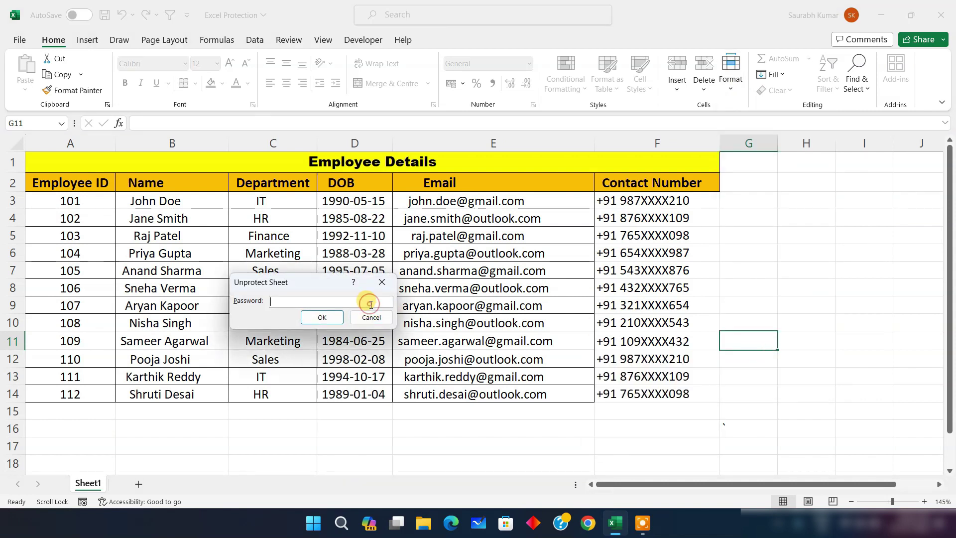
{"action": "type", "text": "1"}
{"action": "key", "text": "Return"}
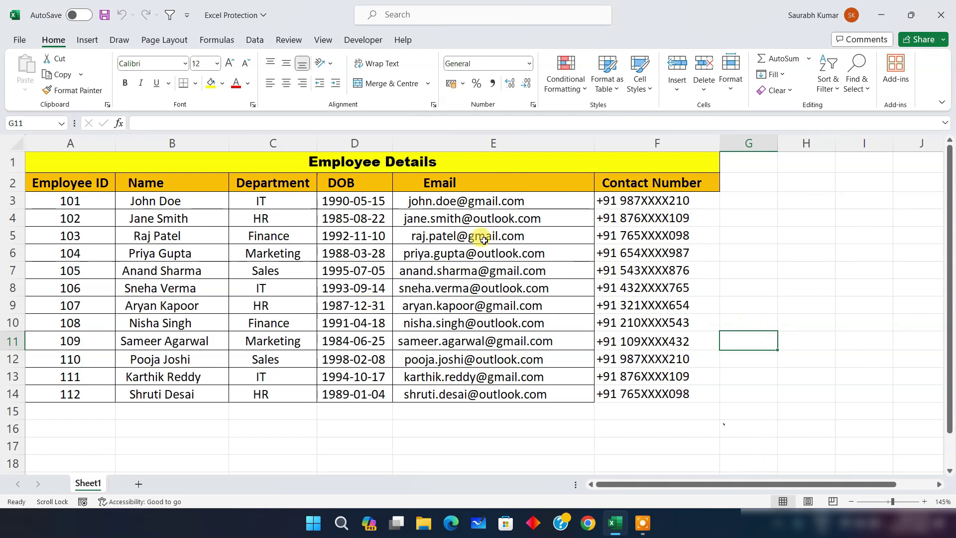
{"action": "left_click", "coordinate": [20, 40]}
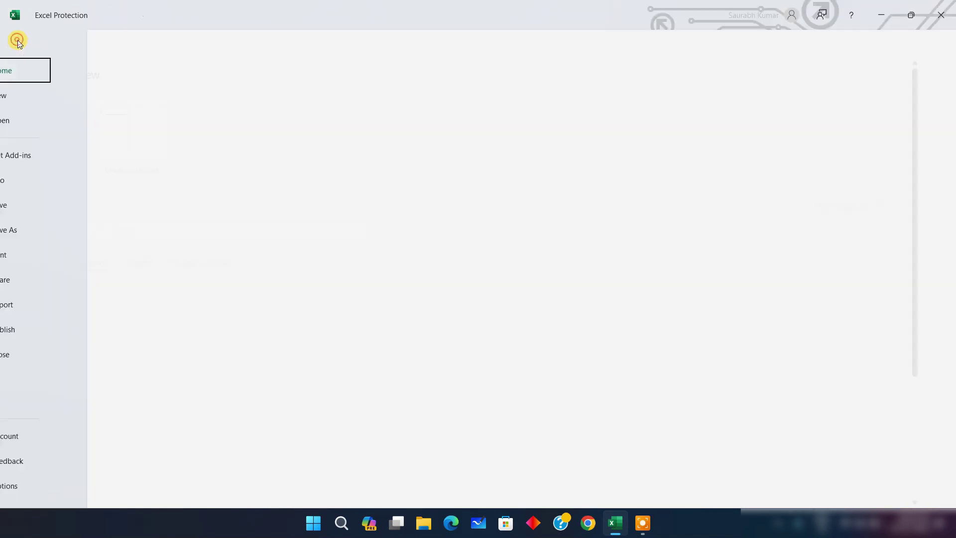
Start Info > Protect Workbook > Protect Current Sheet, cancel it, and switch to Review
{"action": "left_click", "coordinate": [33, 180]}
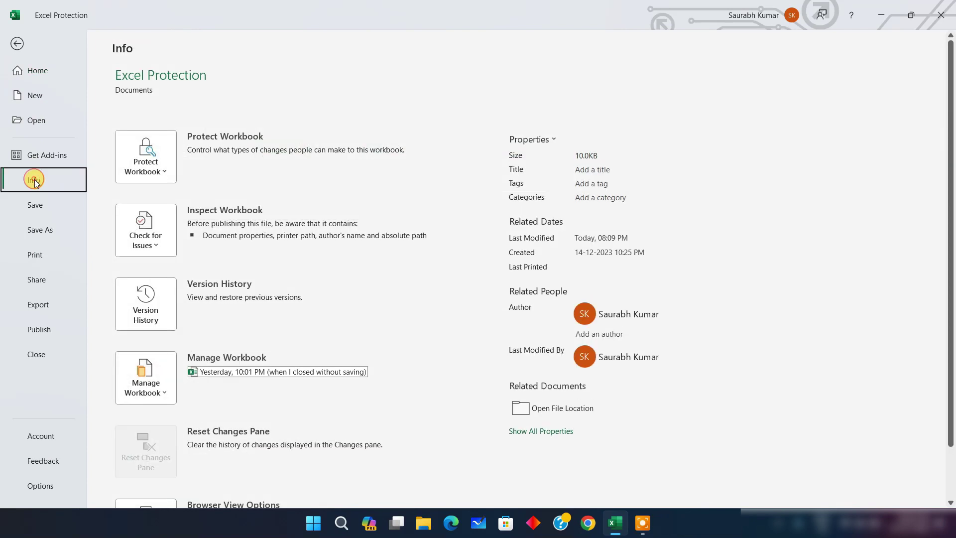
{"action": "left_click", "coordinate": [160, 171]}
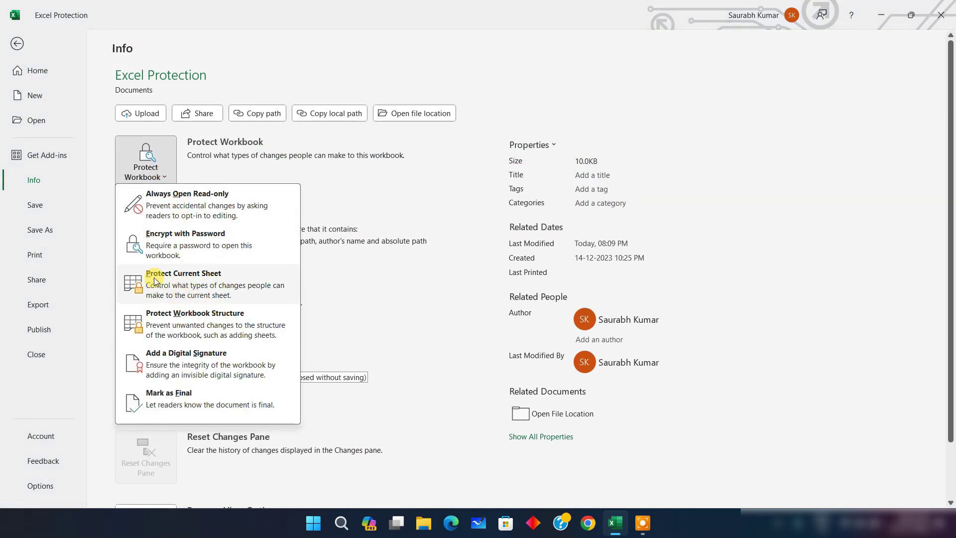
{"action": "left_click", "coordinate": [201, 279]}
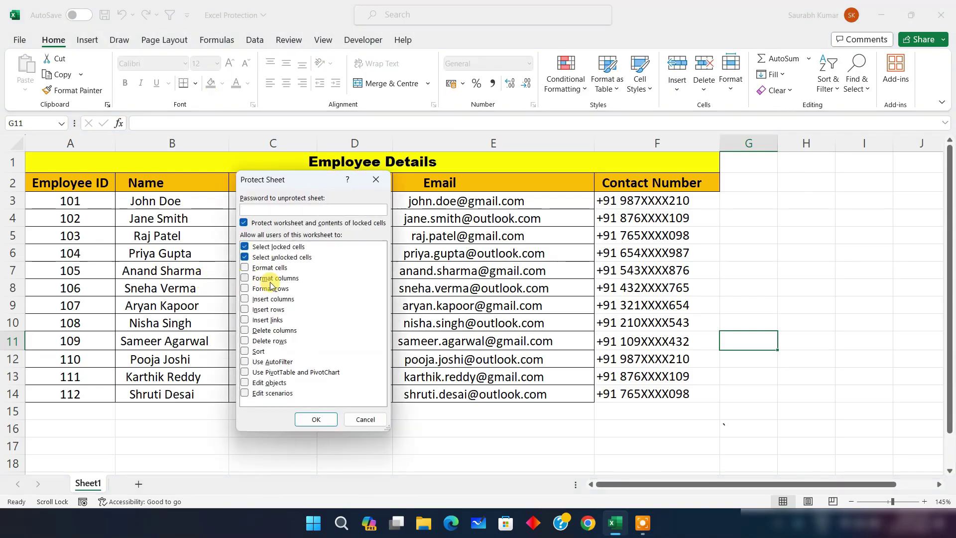
{"action": "left_click_drag", "start_coordinate": [285, 178], "coordinate": [409, 159]}
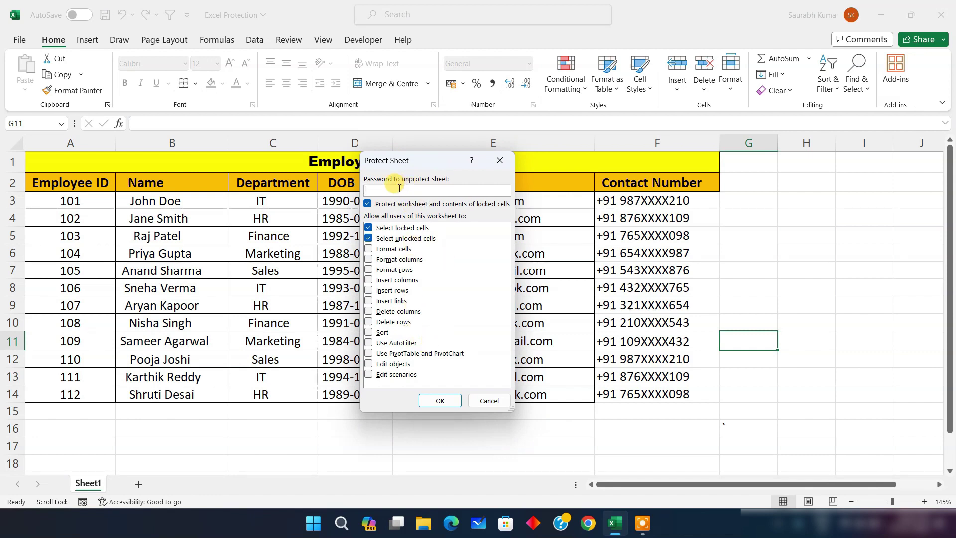
{"action": "left_click", "coordinate": [482, 402]}
{"action": "left_click", "coordinate": [287, 38]}
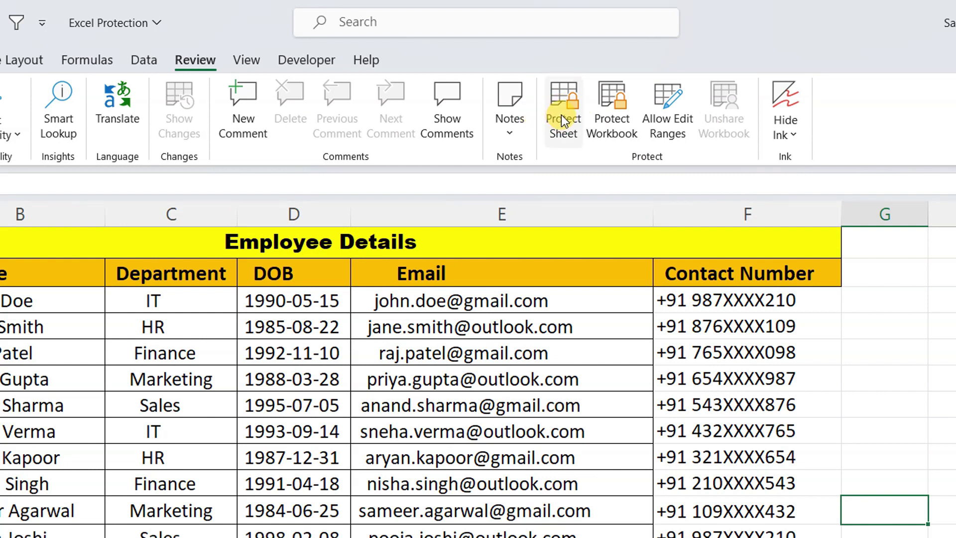
Protect Sheet1 with a password that allows formatting cells, columns and rows
{"action": "left_click", "coordinate": [561, 119]}
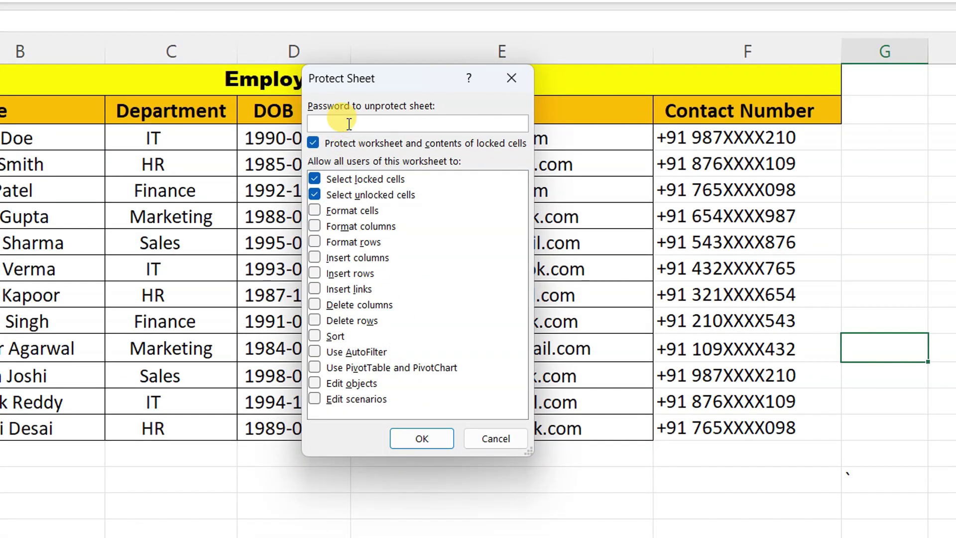
{"action": "type", "text": "12"}
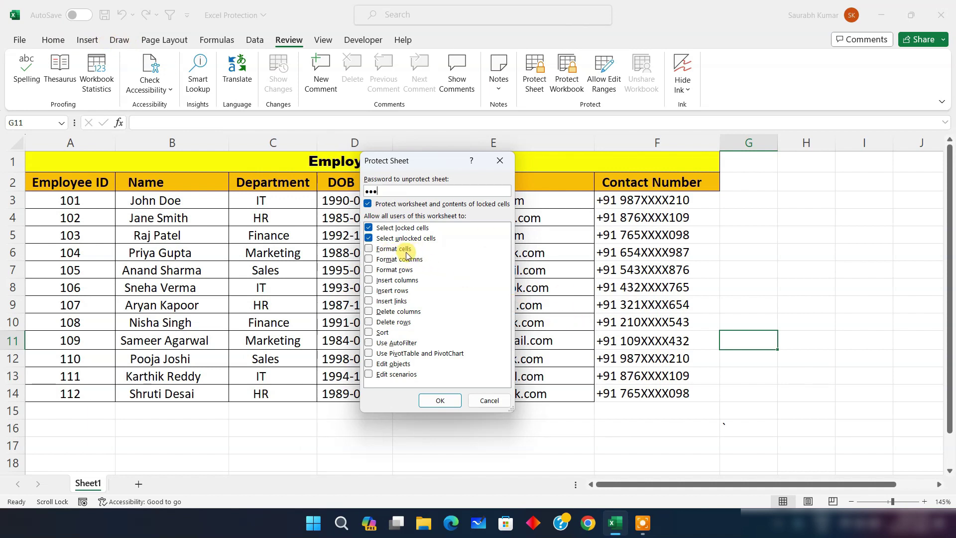
{"action": "left_click", "coordinate": [369, 259]}
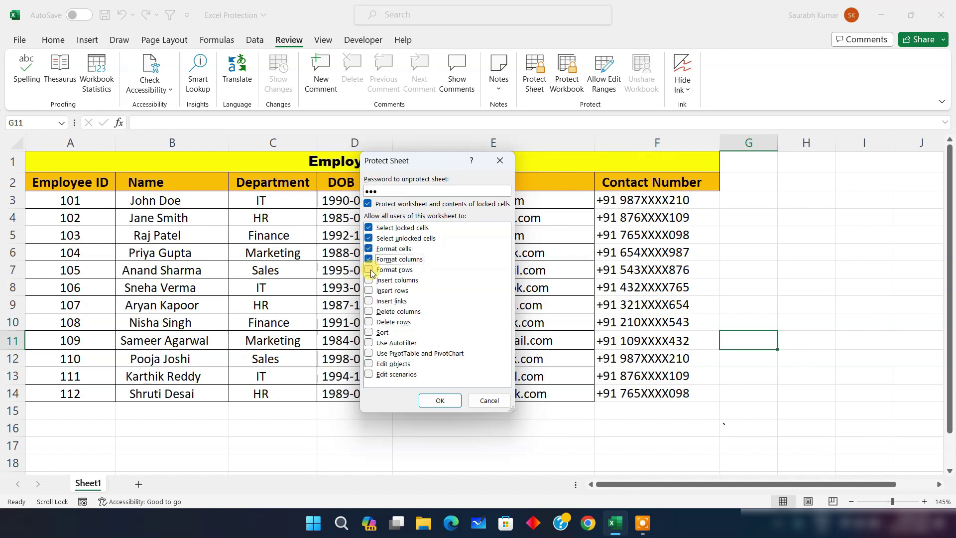
{"action": "left_click", "coordinate": [370, 271]}
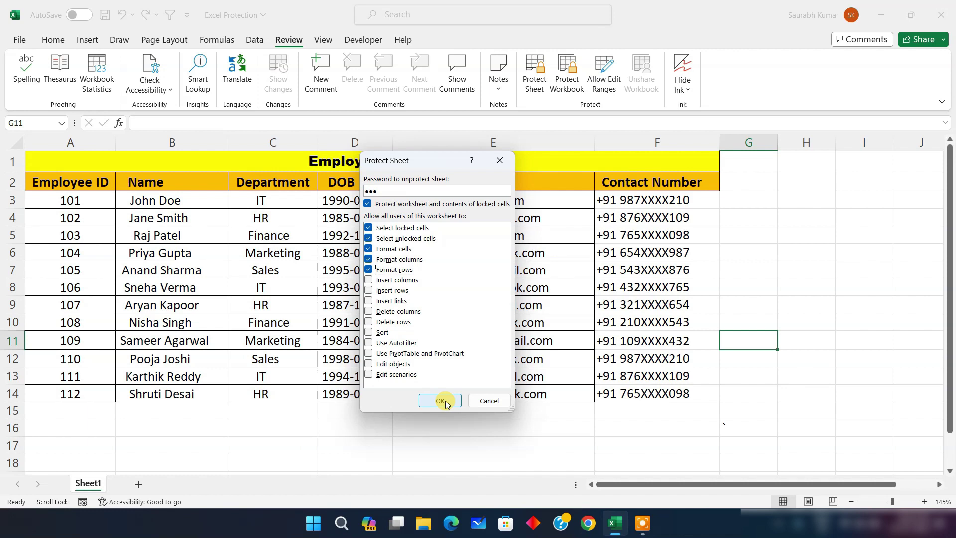
{"action": "left_click", "coordinate": [441, 401]}
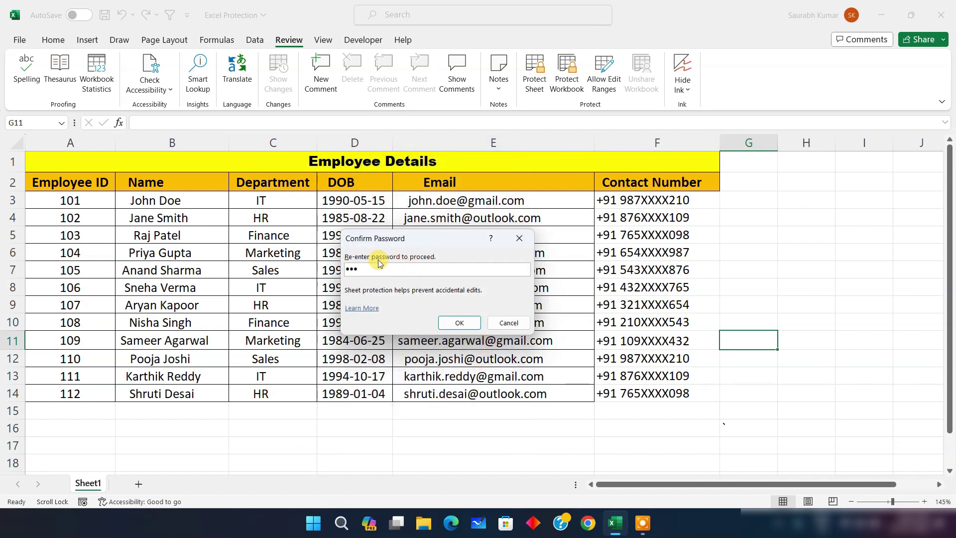
{"action": "left_click", "coordinate": [459, 323]}
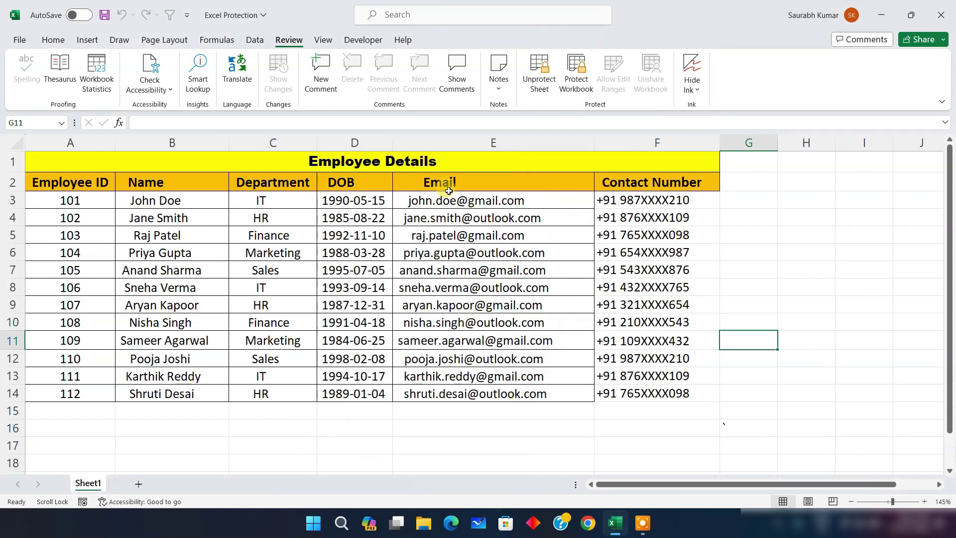
Make the name in B3 bold and change its font to 12, then back to 11
{"action": "left_click", "coordinate": [53, 41]}
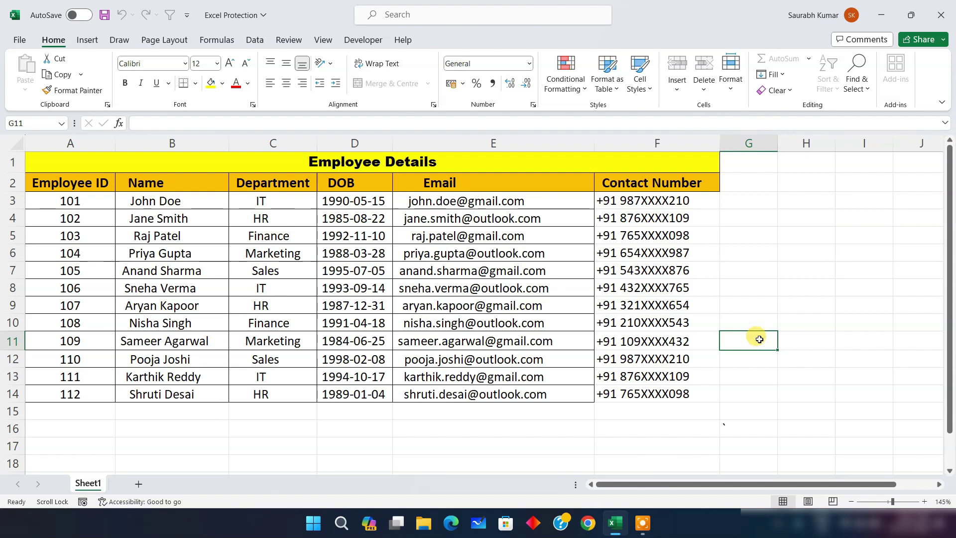
{"action": "left_click", "coordinate": [182, 198]}
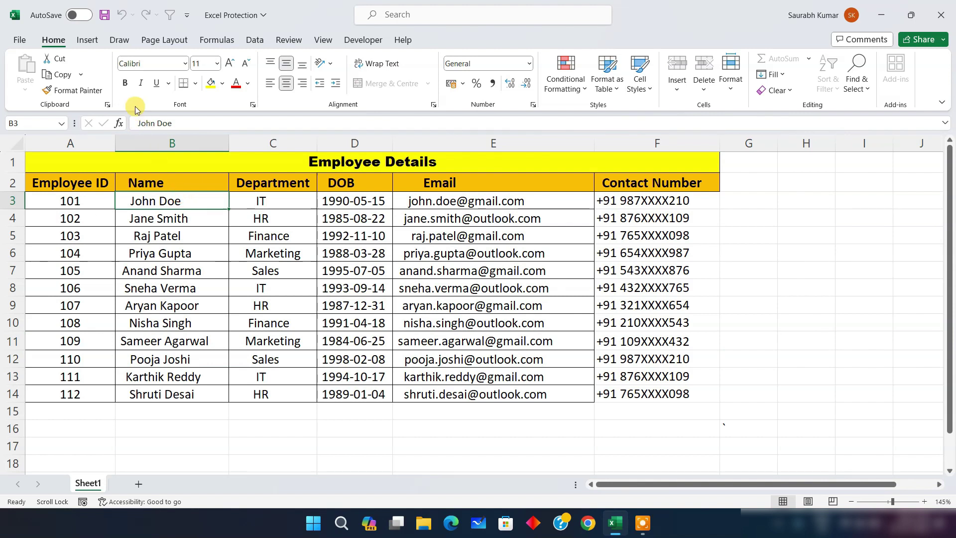
{"action": "left_click", "coordinate": [125, 82]}
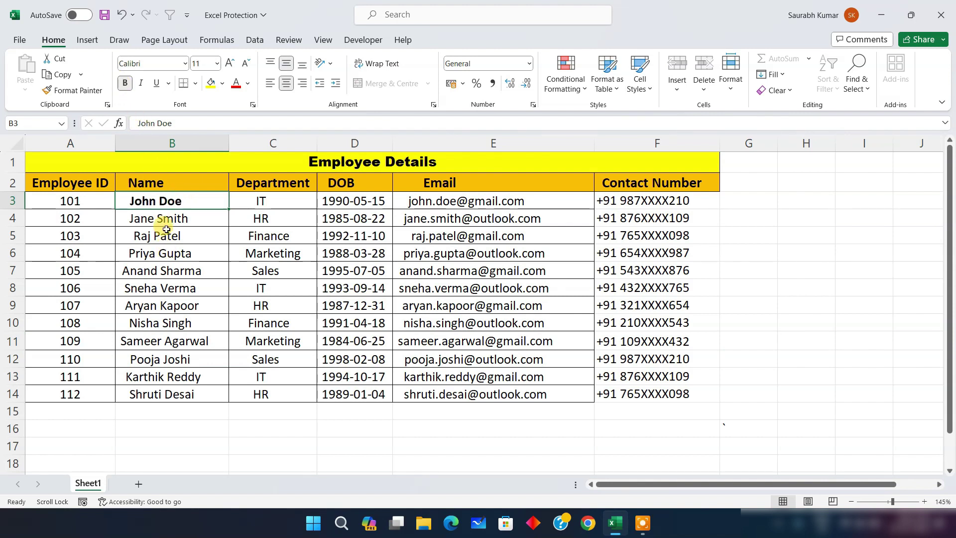
{"action": "left_click", "coordinate": [230, 64]}
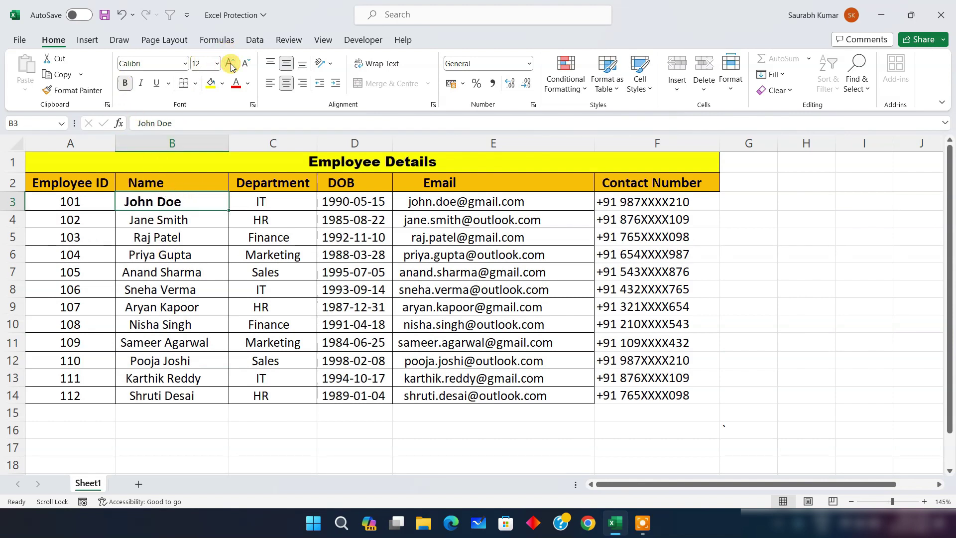
{"action": "left_click", "coordinate": [246, 63]}
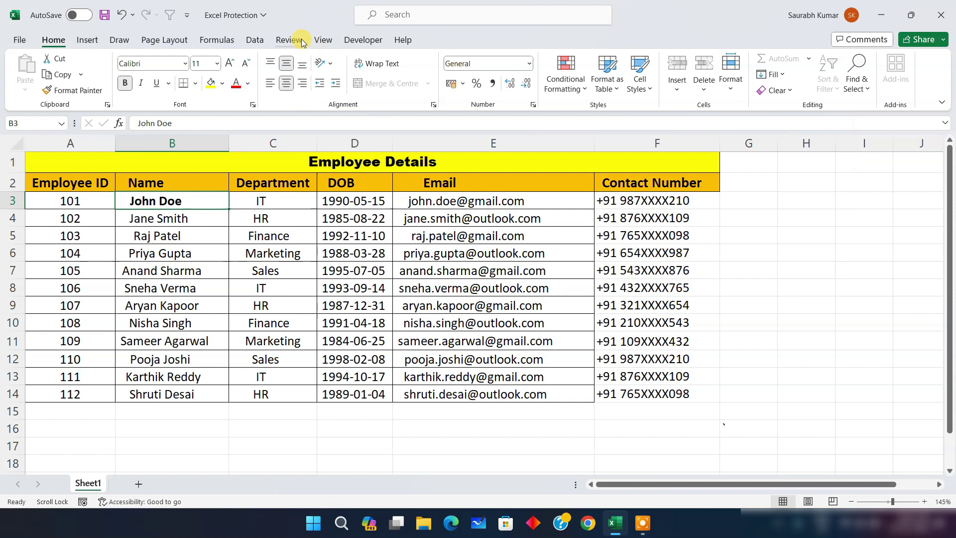
{"action": "left_click", "coordinate": [284, 40]}
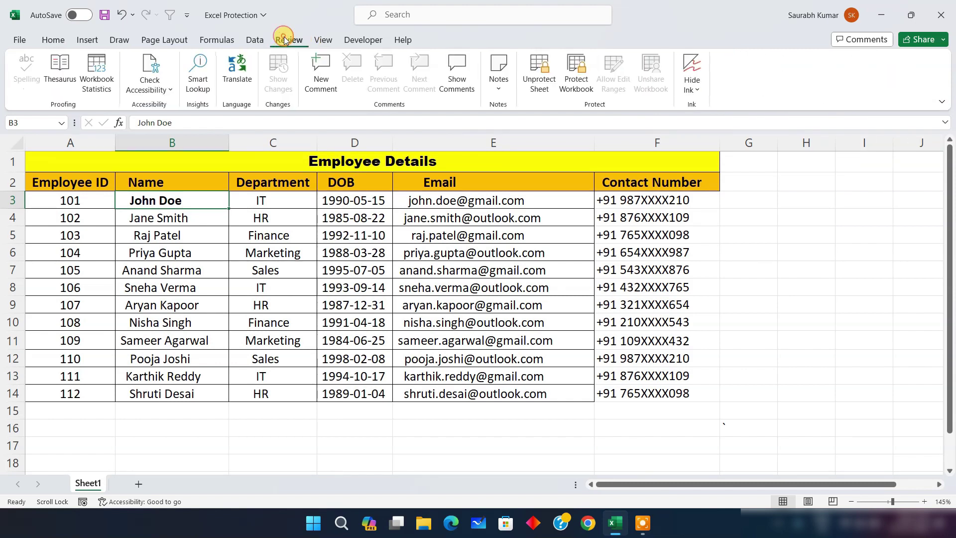
Unprotect Sheet1, then re-protect it with a password allowing only cell selection, no formatting
{"action": "left_click", "coordinate": [536, 75]}
{"action": "key", "text": "Return"}
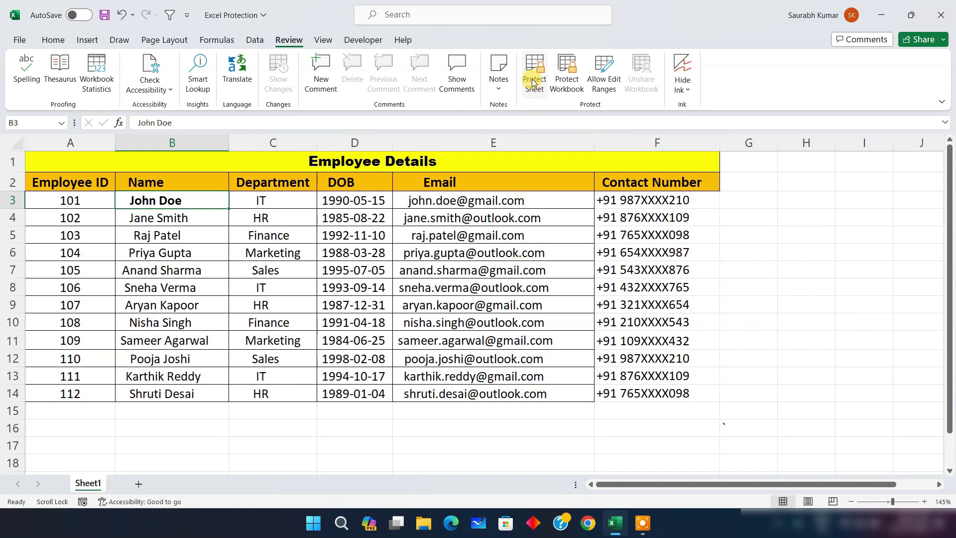
{"action": "left_click", "coordinate": [534, 79]}
{"action": "left_click_drag", "start_coordinate": [427, 156], "coordinate": [441, 143]}
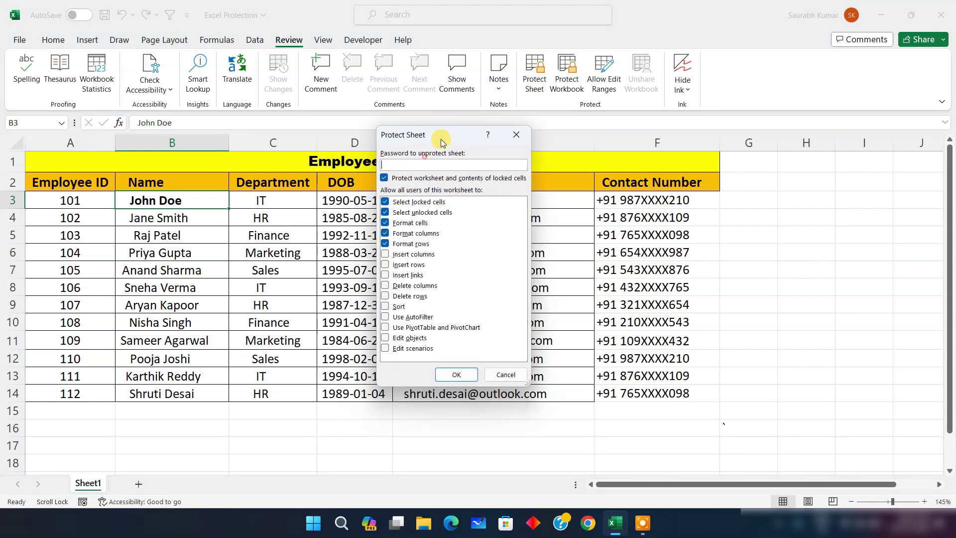
{"action": "left_click", "coordinate": [385, 234]}
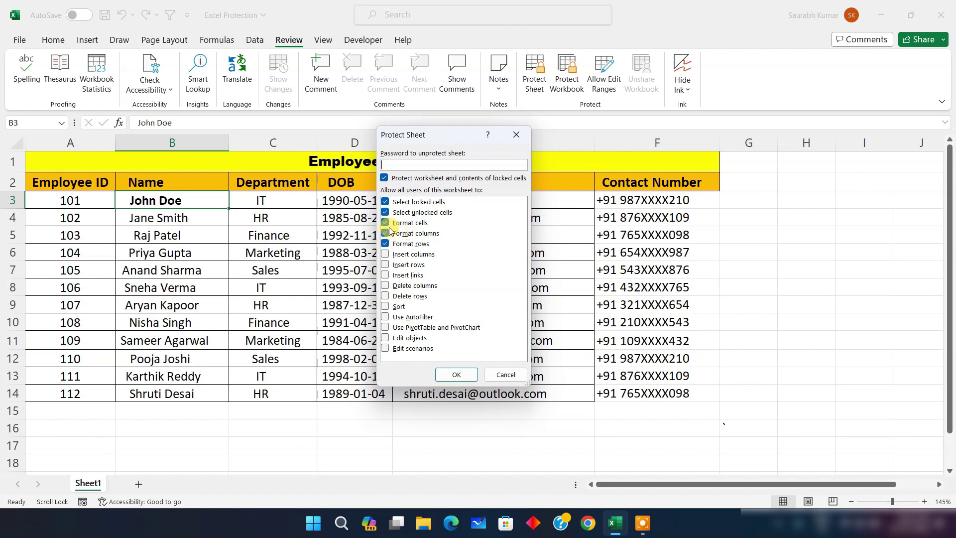
{"action": "left_click", "coordinate": [385, 225]}
{"action": "left_click", "coordinate": [385, 233]}
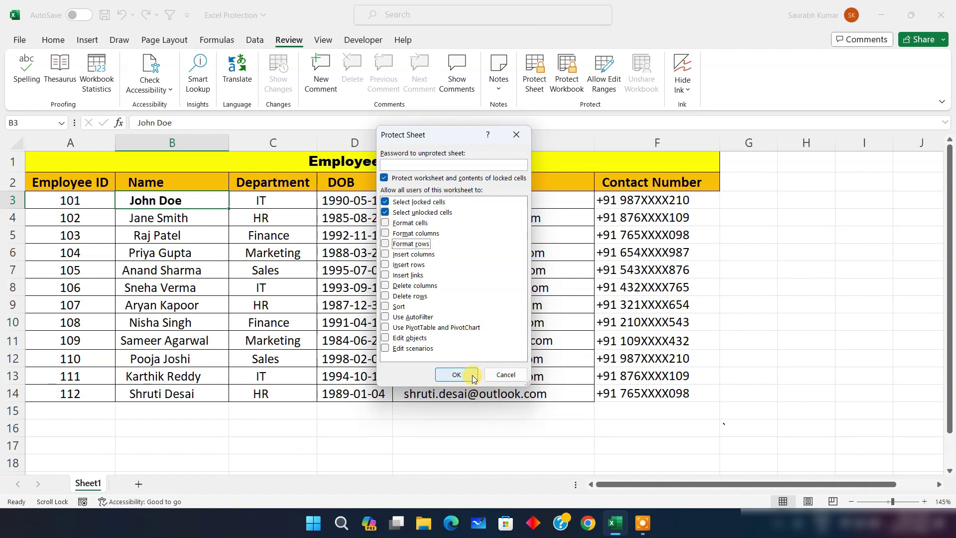
{"action": "left_click", "coordinate": [453, 164]}
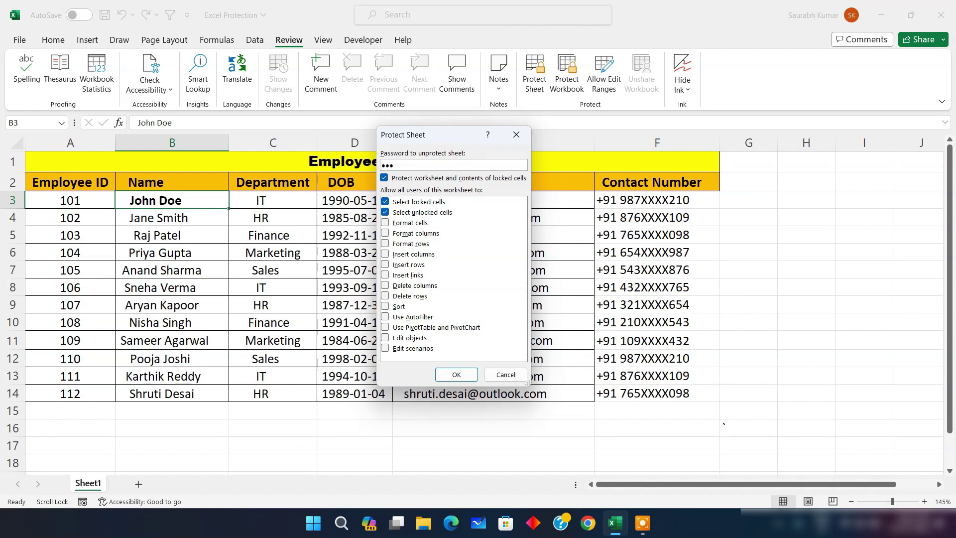
{"action": "left_click", "coordinate": [457, 375]}
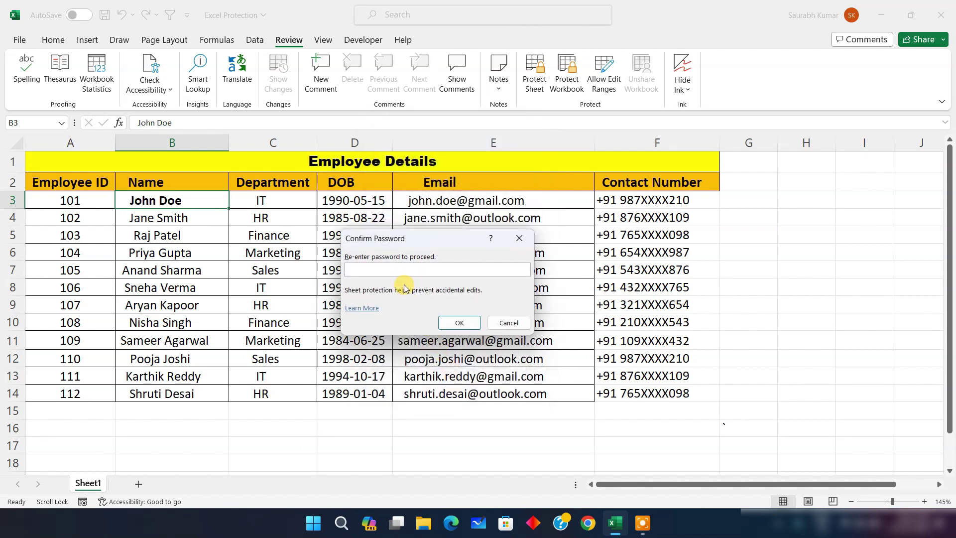
{"action": "left_click", "coordinate": [448, 322]}
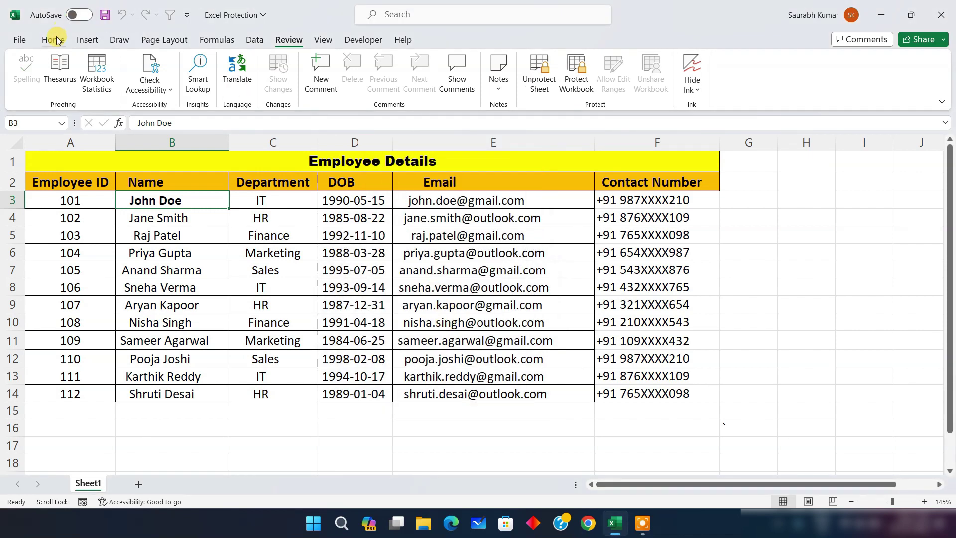
Return to the Home tab and select cells B5 and B4 on the protected sheet
{"action": "left_click", "coordinate": [53, 38]}
{"action": "left_click", "coordinate": [170, 235]}
{"action": "left_click", "coordinate": [172, 217]}
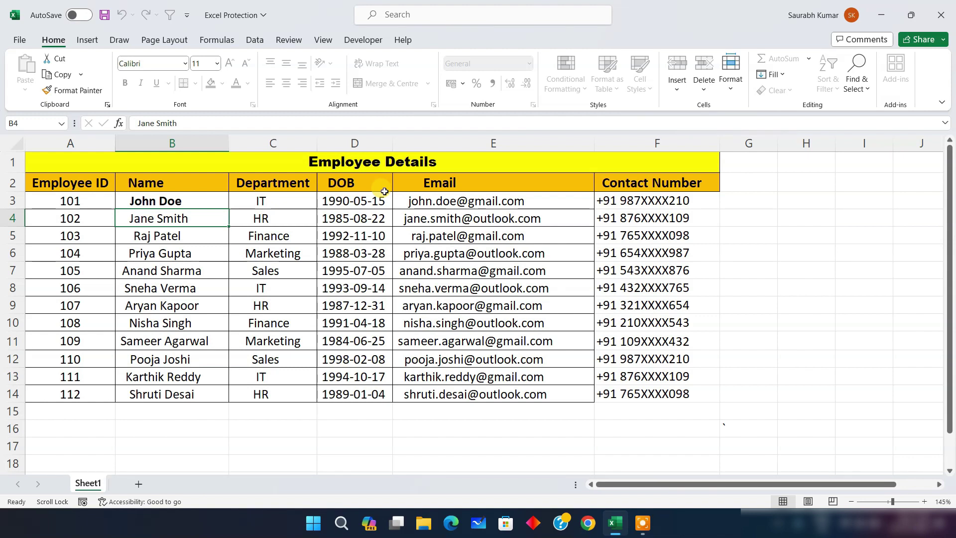
Unprotect Sheet1 via Home > Format with its password, then open the File view
{"action": "right_click", "coordinate": [91, 485]}
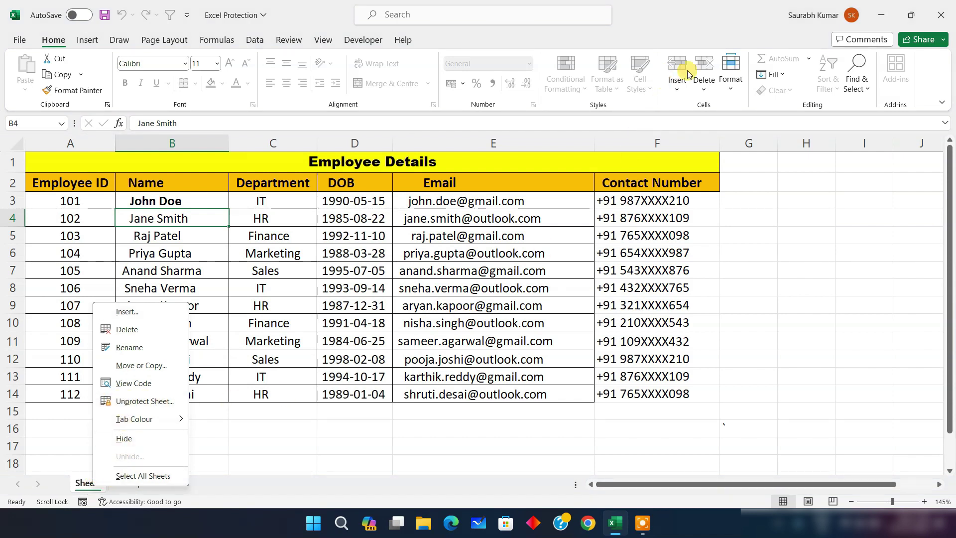
{"action": "left_click", "coordinate": [731, 77]}
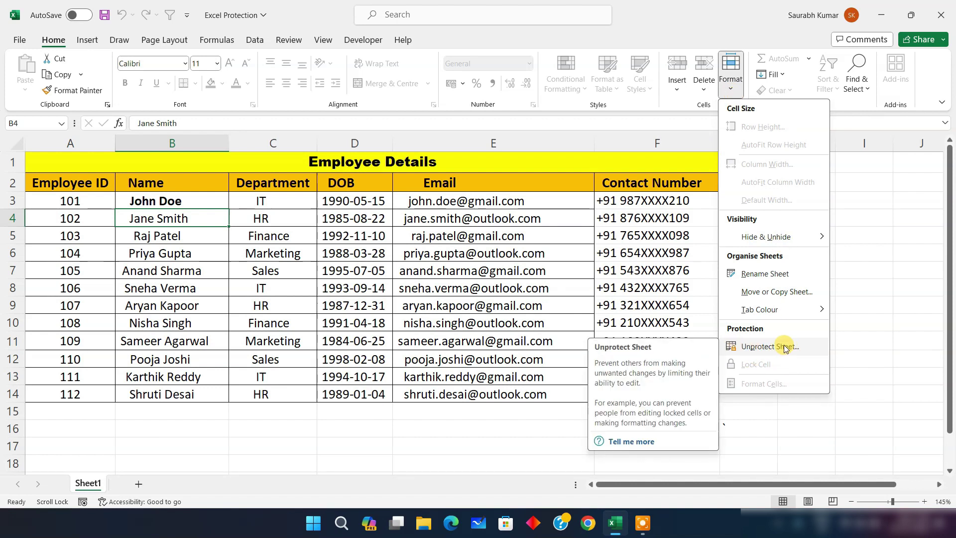
{"action": "left_click", "coordinate": [756, 347]}
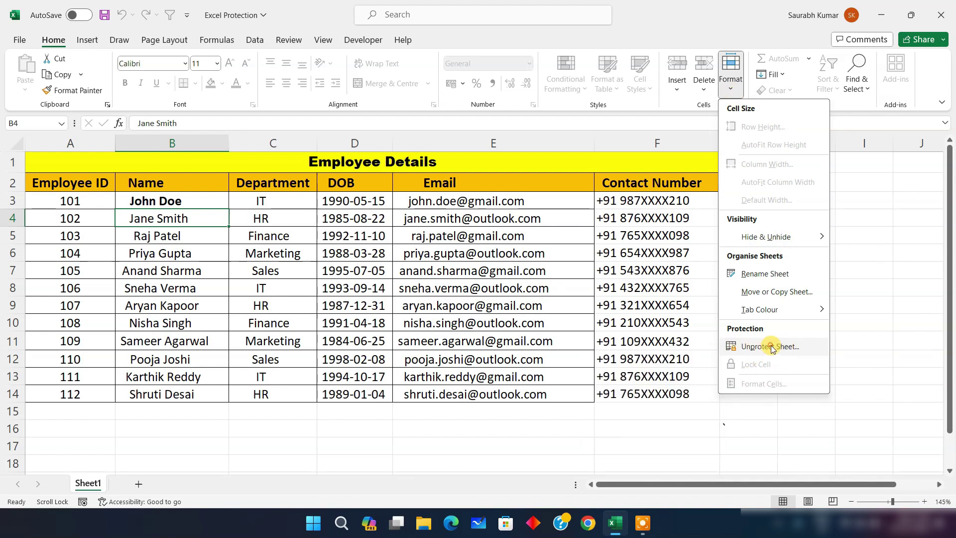
{"action": "type", "text": "•••"}
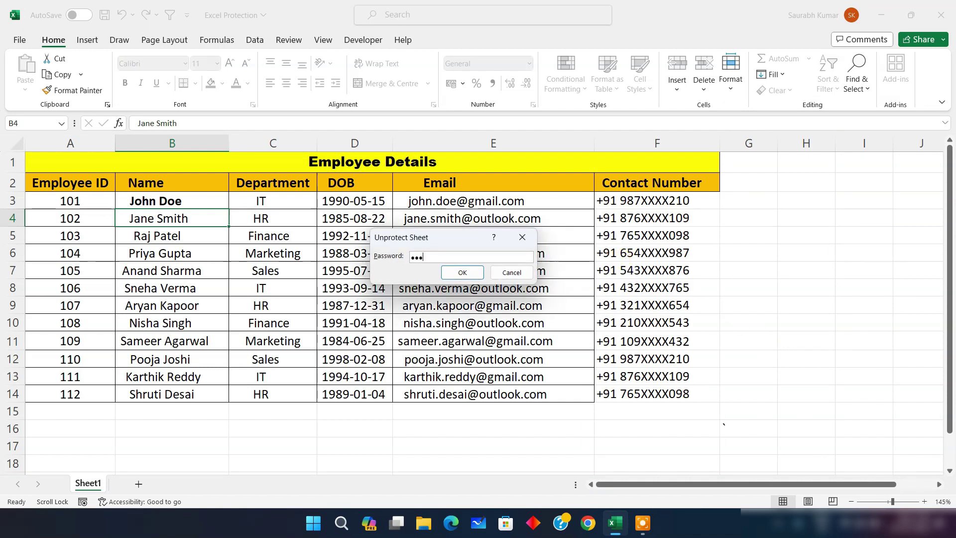
{"action": "left_click", "coordinate": [472, 275]}
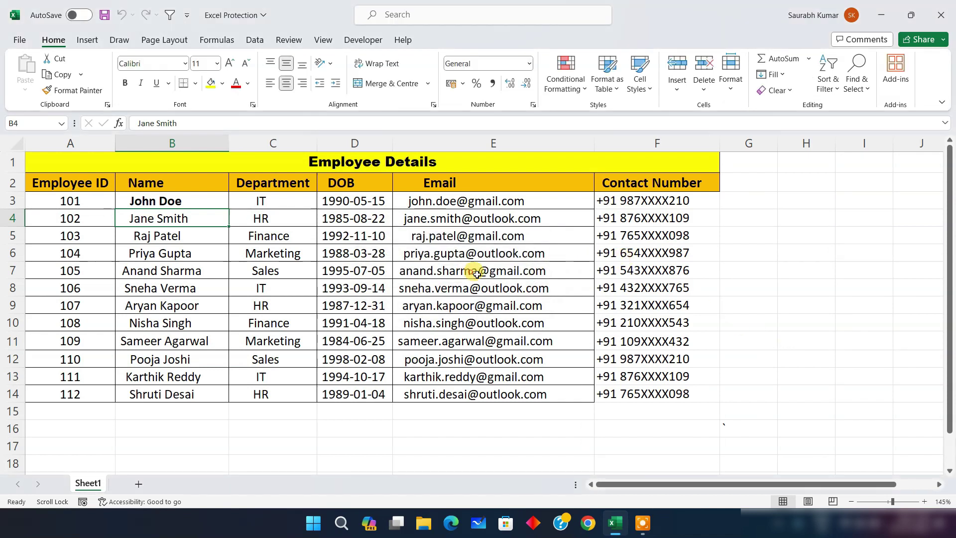
{"action": "left_click", "coordinate": [19, 41]}
Look at the Protect Workbook choices under File > Info, then go back to Review
{"action": "left_click", "coordinate": [42, 181]}
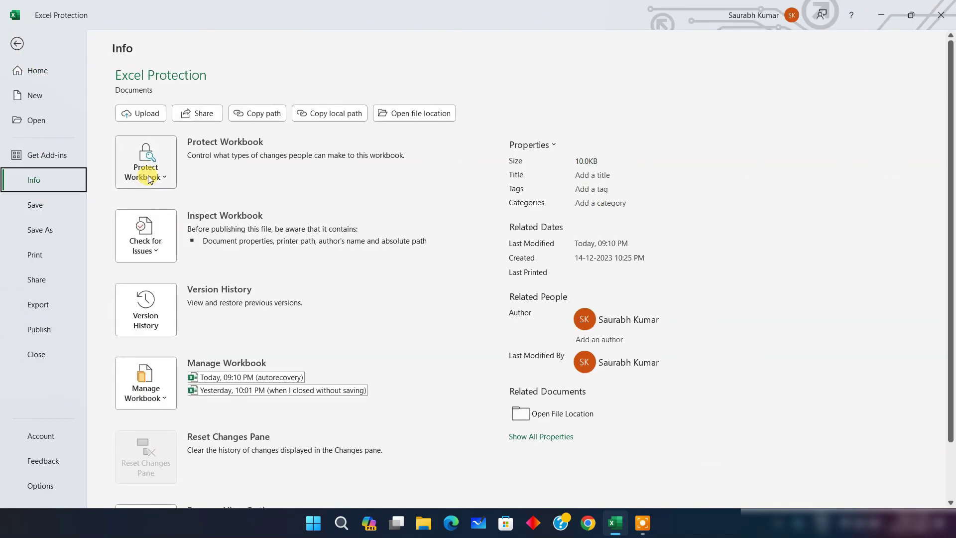
{"action": "left_click", "coordinate": [147, 172]}
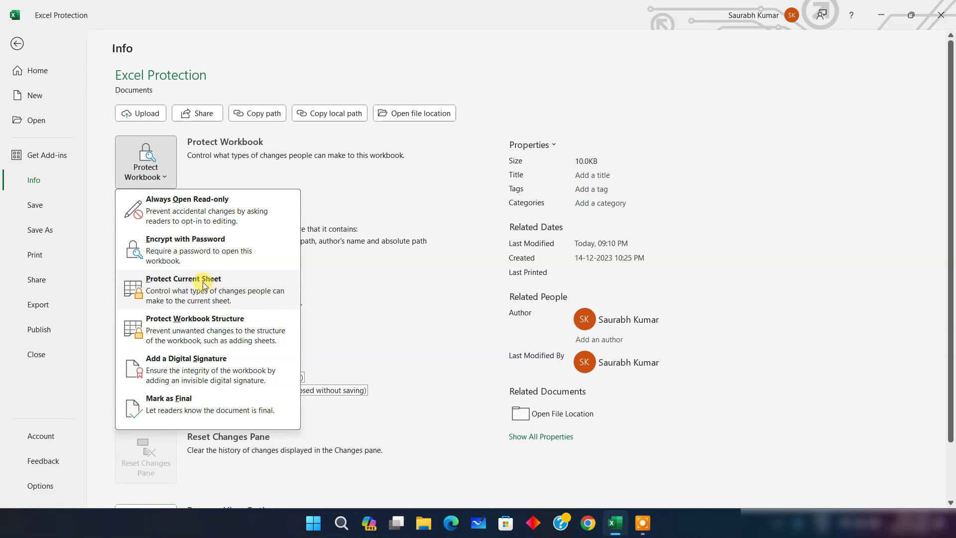
{"action": "left_click", "coordinate": [15, 43]}
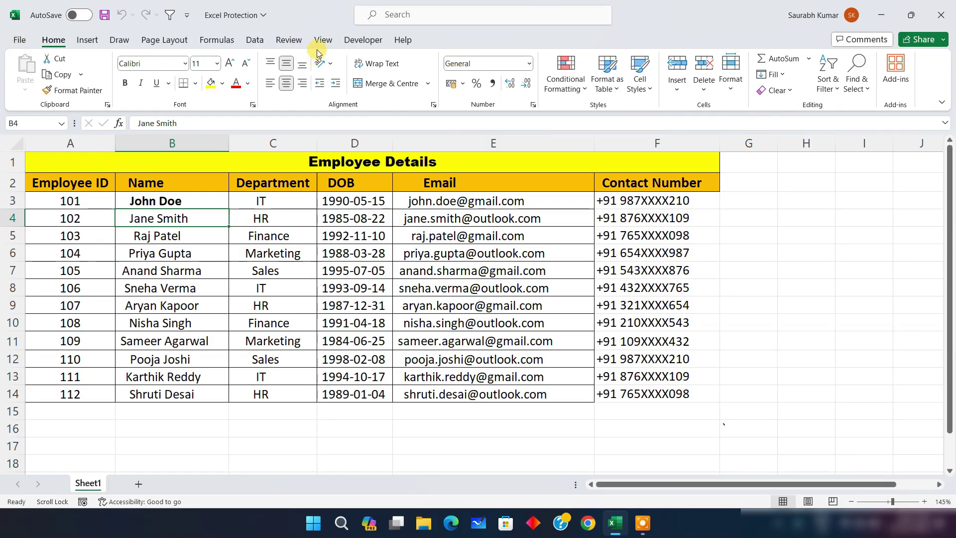
{"action": "left_click", "coordinate": [289, 40]}
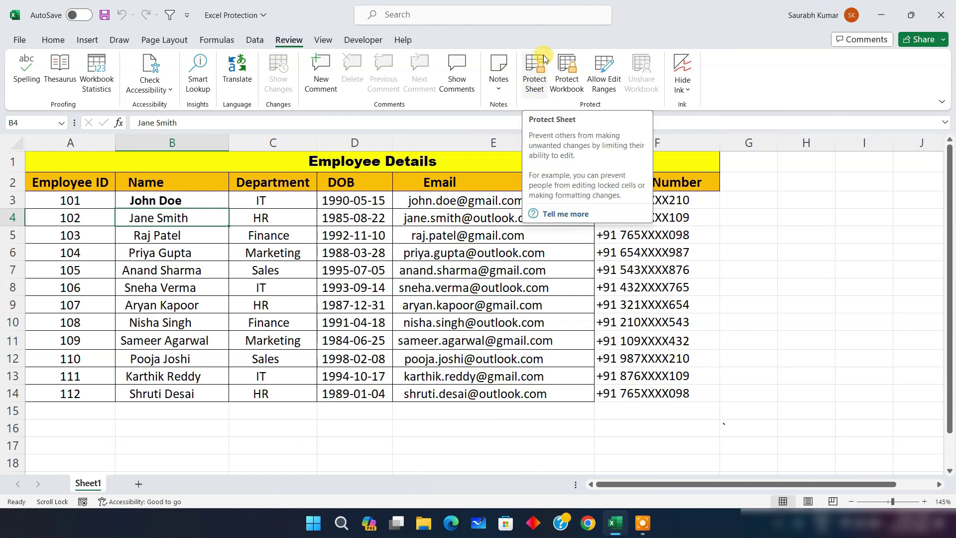
Protect Sheet1 with a password, keeping only the default locked/unlocked cell selection permission
{"action": "left_click", "coordinate": [775, 297]}
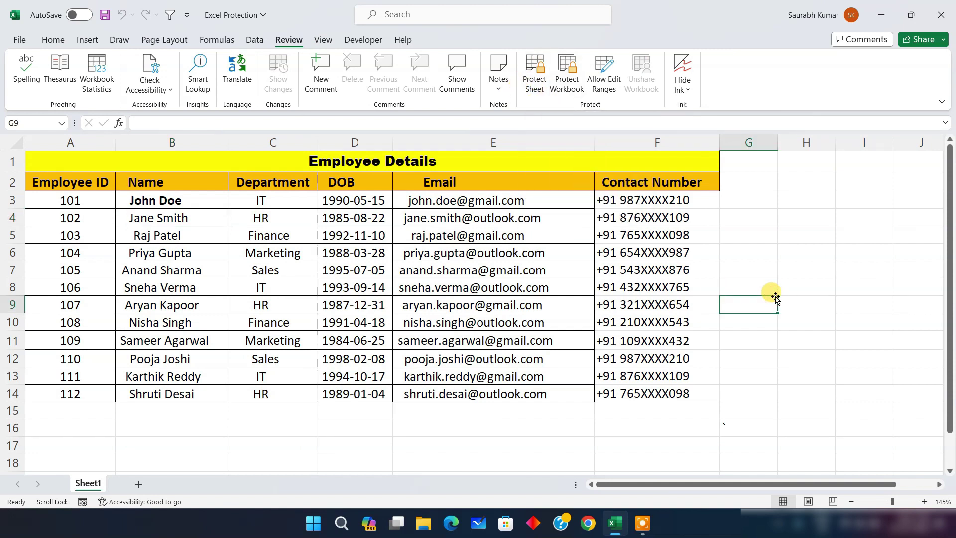
{"action": "left_click", "coordinate": [532, 85]}
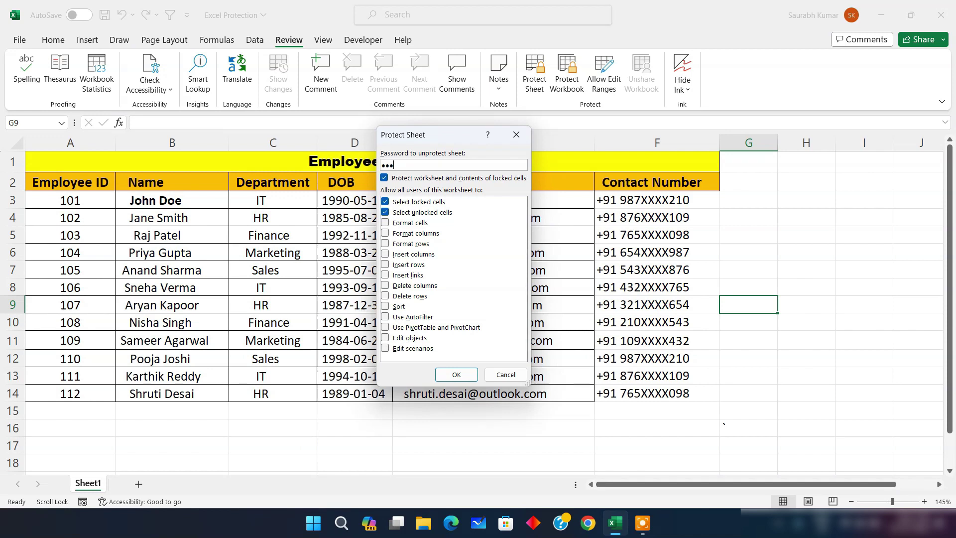
{"action": "left_click", "coordinate": [465, 375]}
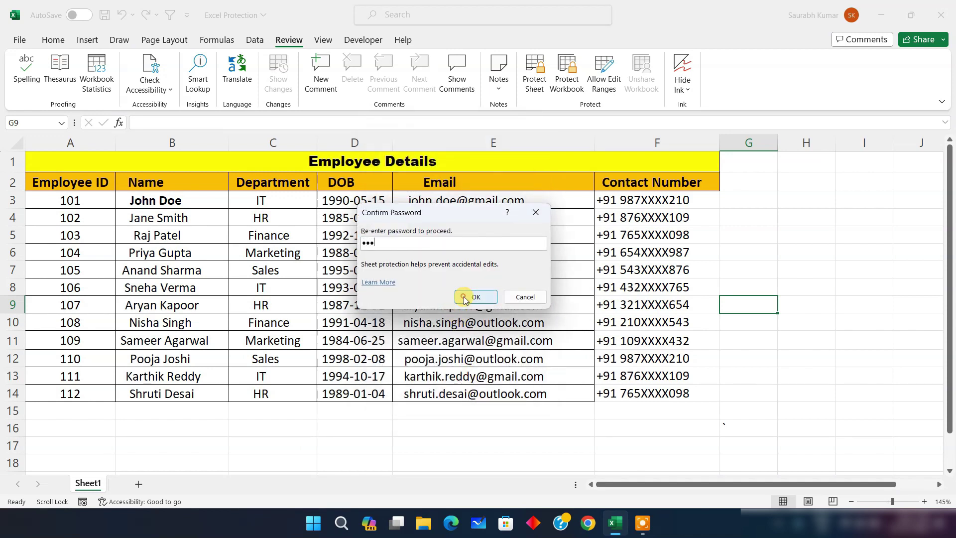
{"action": "left_click", "coordinate": [464, 296]}
{"action": "left_click", "coordinate": [762, 381]}
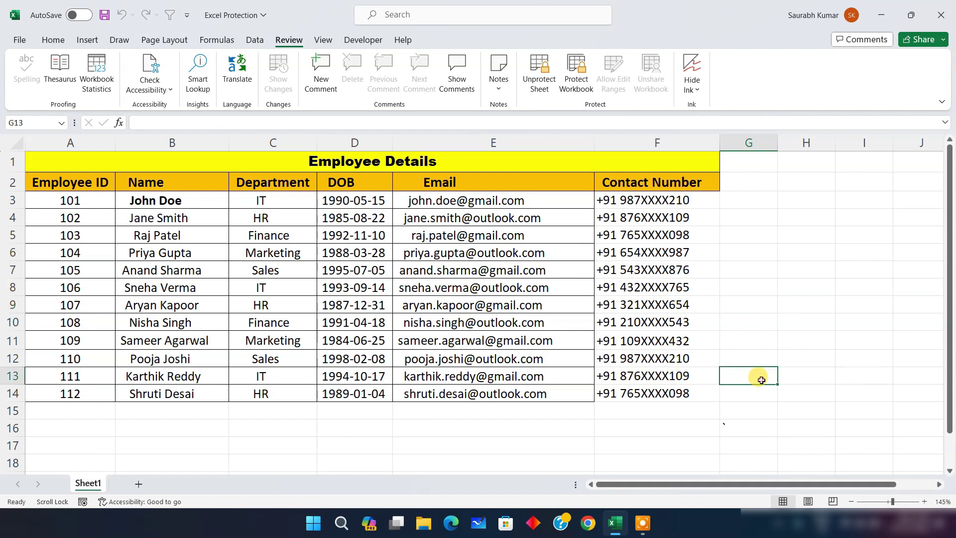
Confirm Sheet1 refuses edits, copy the Employee Details table A1:F14, and add a blank Sheet2
{"action": "double_click", "coordinate": [495, 269]}
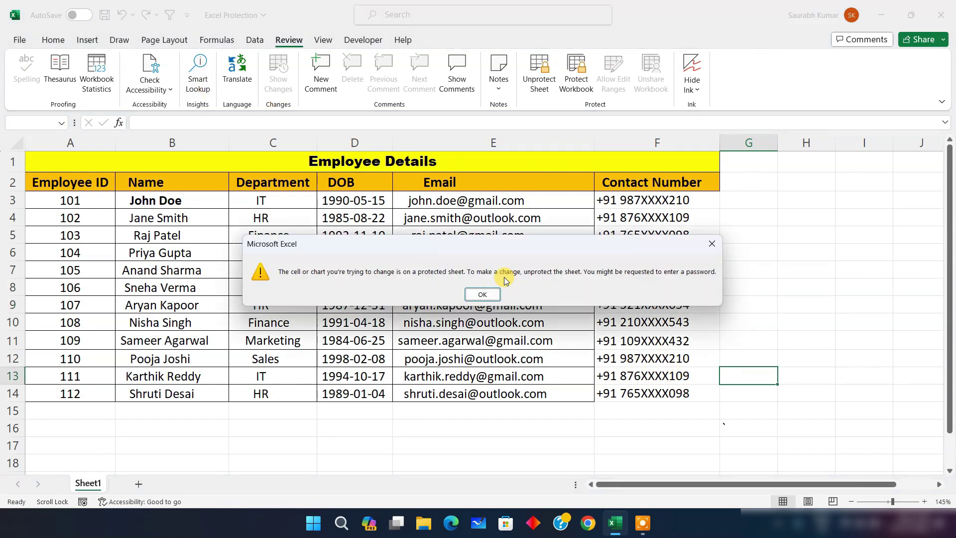
{"action": "left_click", "coordinate": [483, 294]}
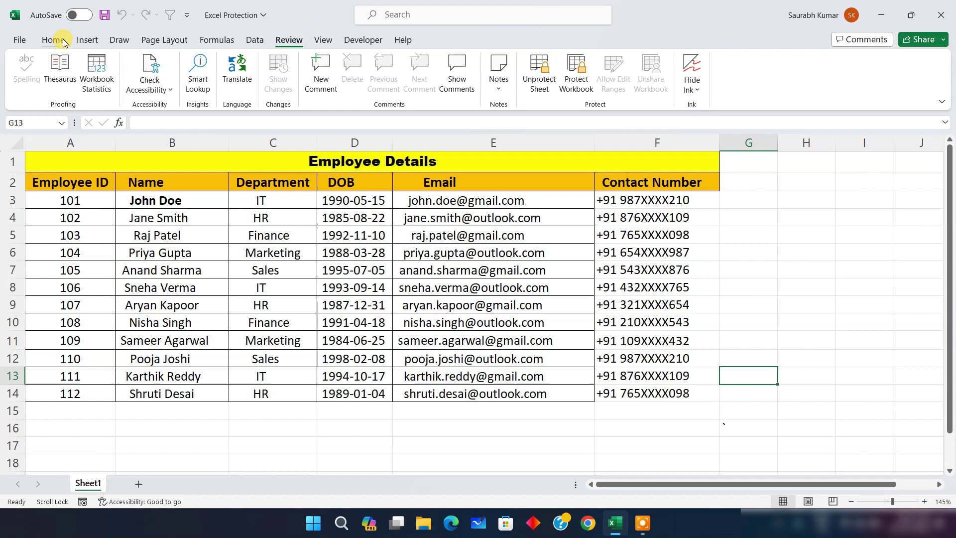
{"action": "left_click", "coordinate": [53, 40]}
{"action": "left_click_drag", "start_coordinate": [72, 163], "coordinate": [525, 390]}
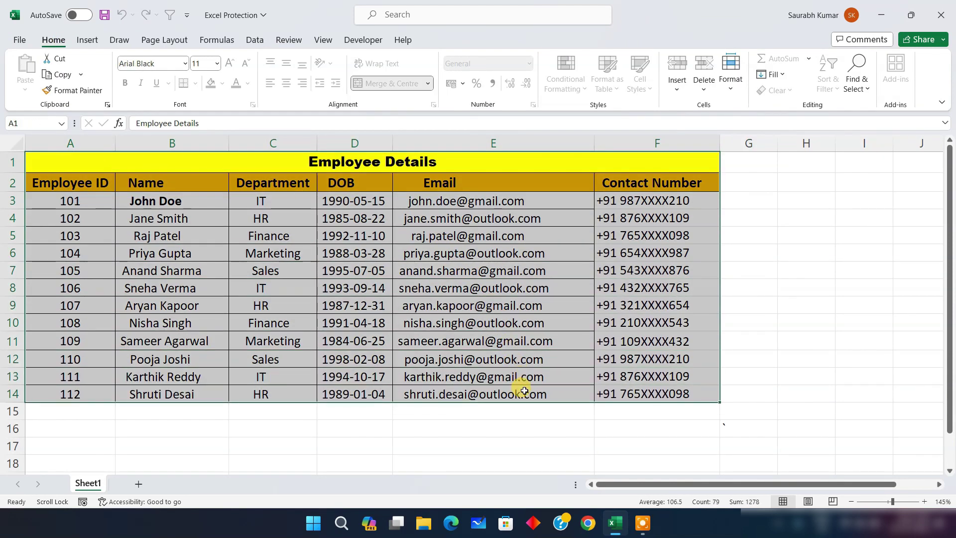
{"action": "key", "text": "ctrl+c"}
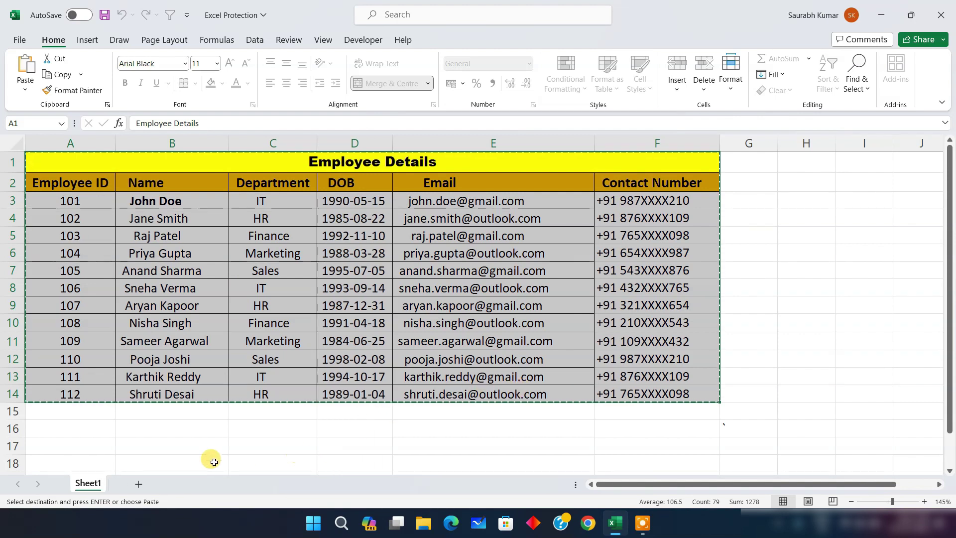
{"action": "left_click", "coordinate": [138, 484]}
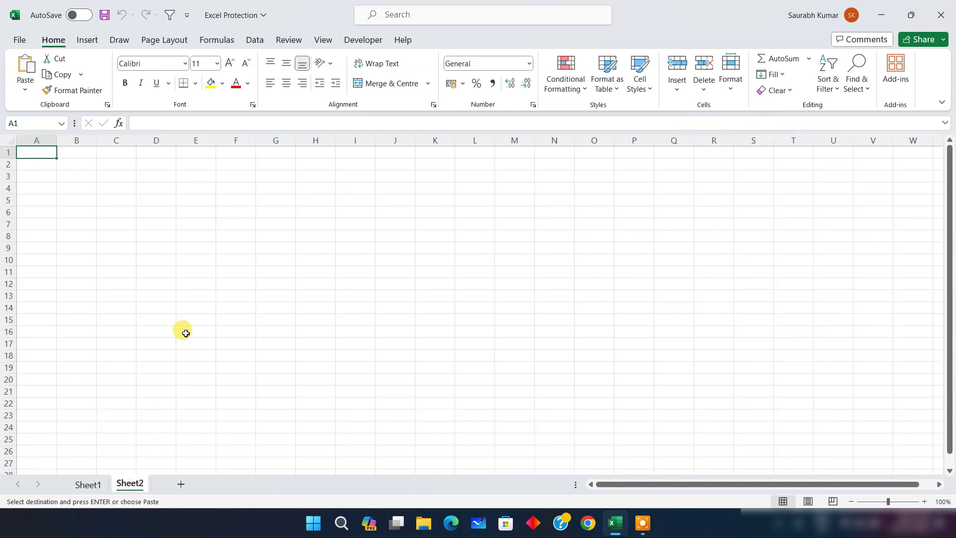
Paste the table into Sheet2 and autofit columns A through G to their contents
{"action": "key", "text": "ctrl+v"}
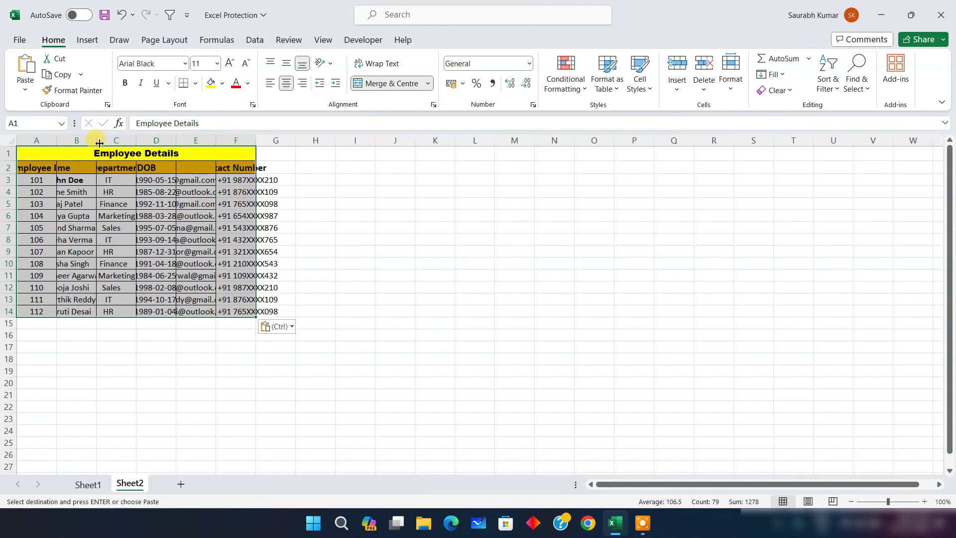
{"action": "scroll", "coordinate": [62, 157], "scroll_direction": "up", "scroll_amount": 4}
{"action": "left_click_drag", "start_coordinate": [58, 145], "coordinate": [437, 143]}
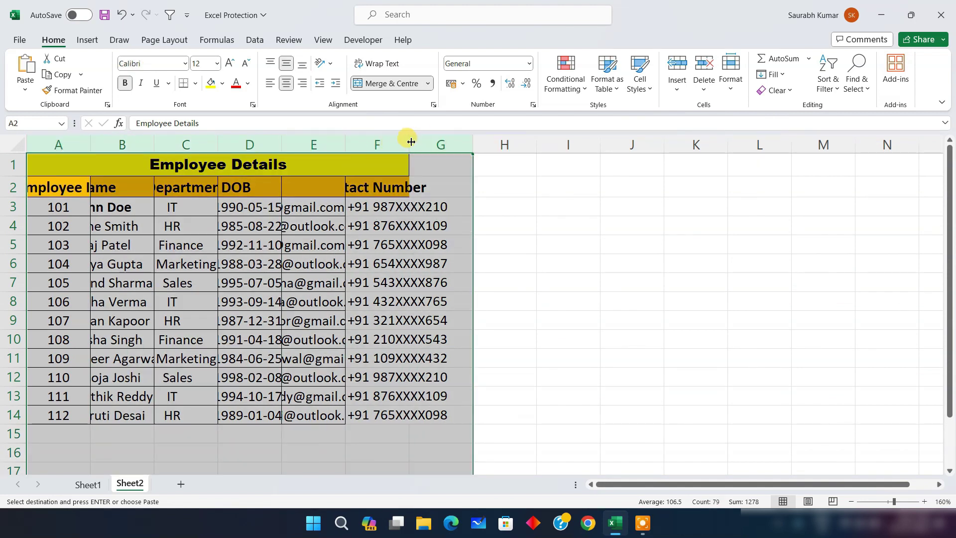
{"action": "double_click", "coordinate": [410, 143]}
{"action": "left_click", "coordinate": [874, 222]}
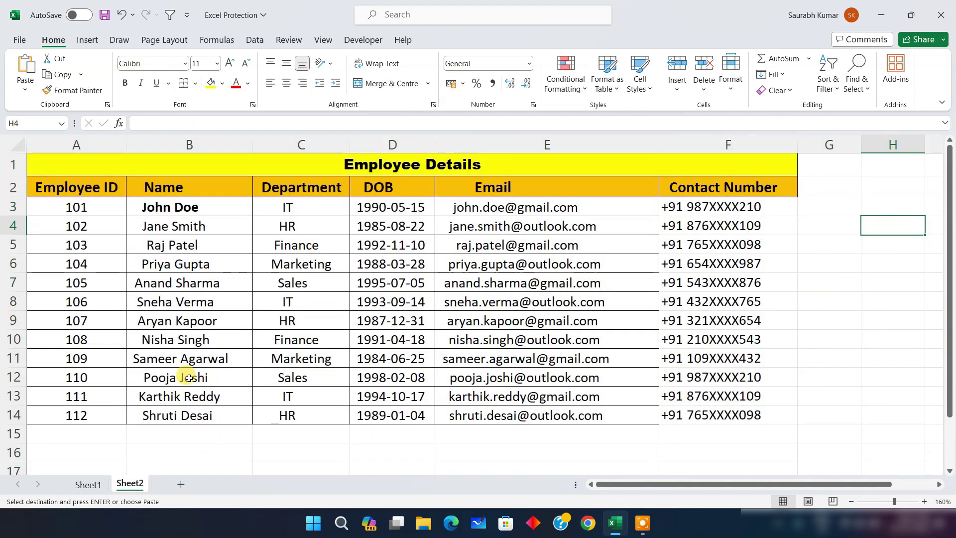
Compare Sheet1 and Sheet2, then choose Delete from the Sheet1 tab menu
{"action": "left_click", "coordinate": [88, 483]}
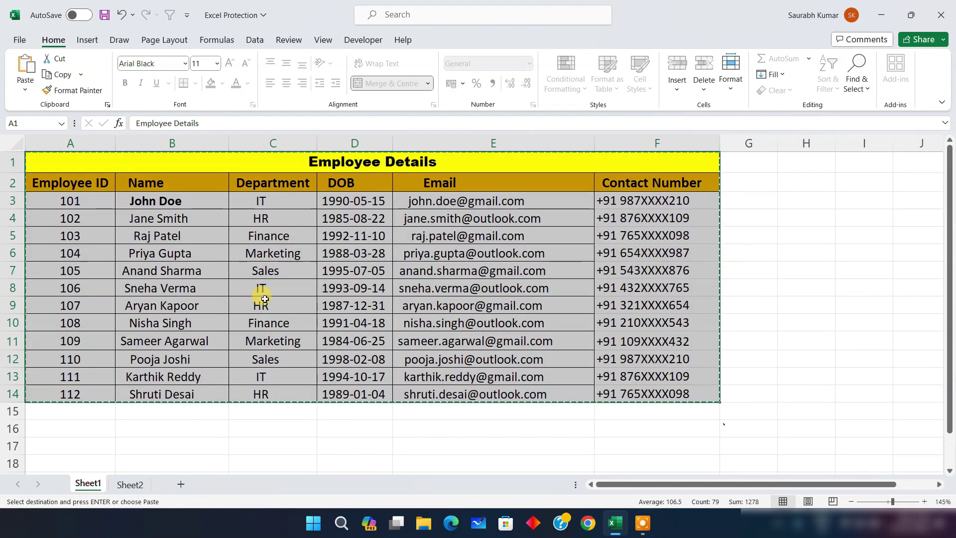
{"action": "left_click", "coordinate": [119, 484]}
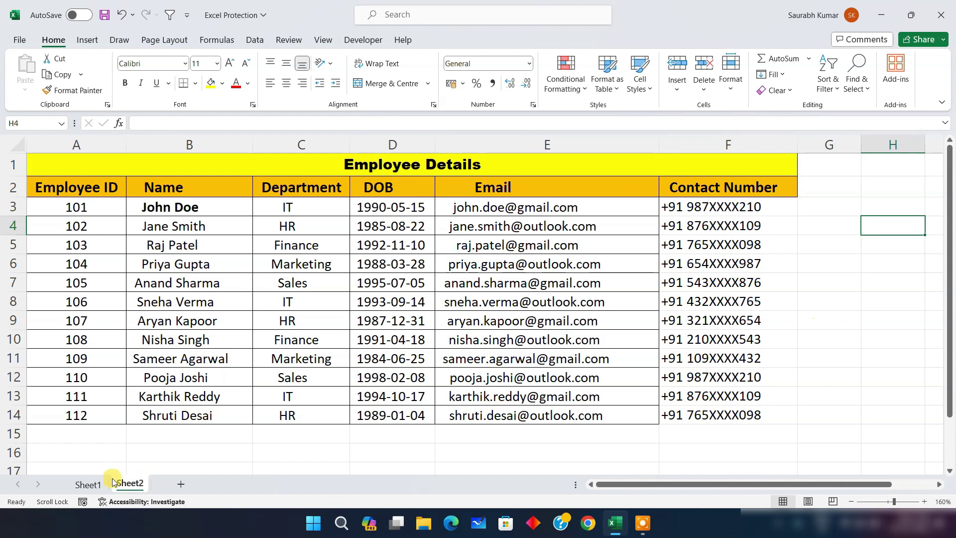
{"action": "left_click", "coordinate": [88, 483]}
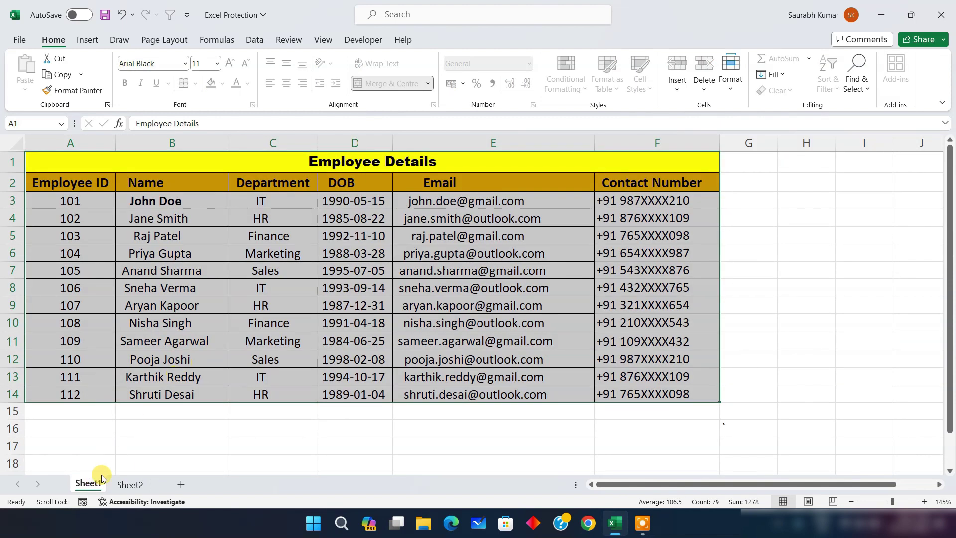
{"action": "left_click", "coordinate": [129, 484]}
{"action": "right_click", "coordinate": [129, 486]}
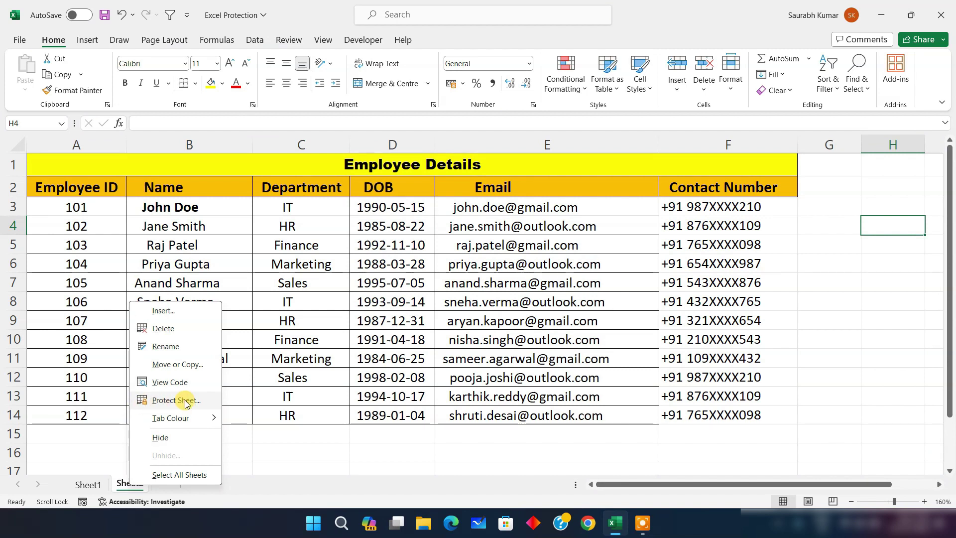
{"action": "left_click", "coordinate": [162, 492]}
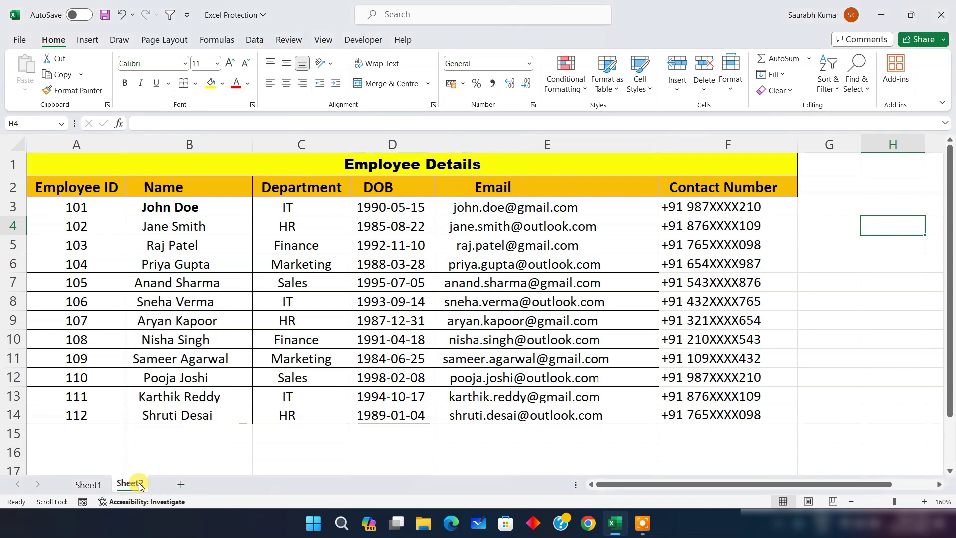
{"action": "left_click", "coordinate": [89, 485]}
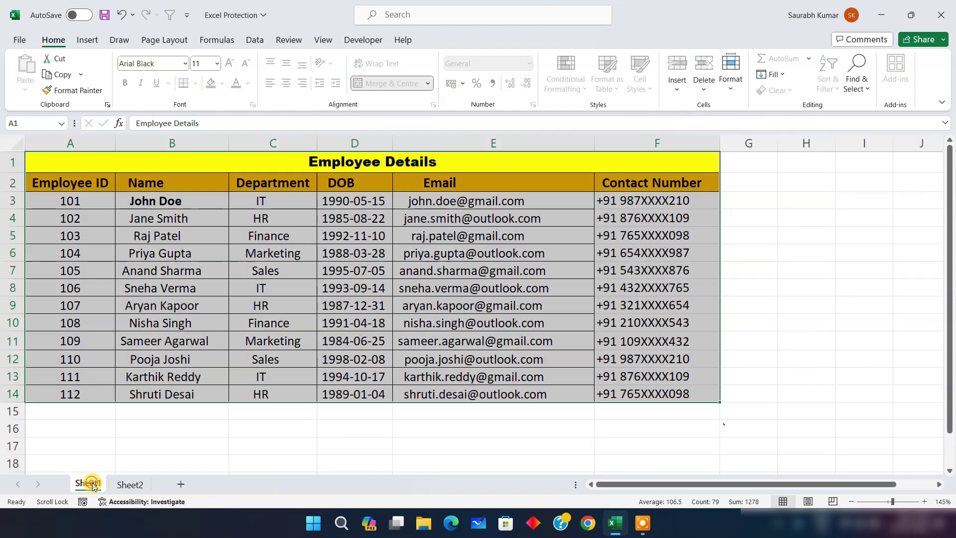
{"action": "right_click", "coordinate": [88, 484]}
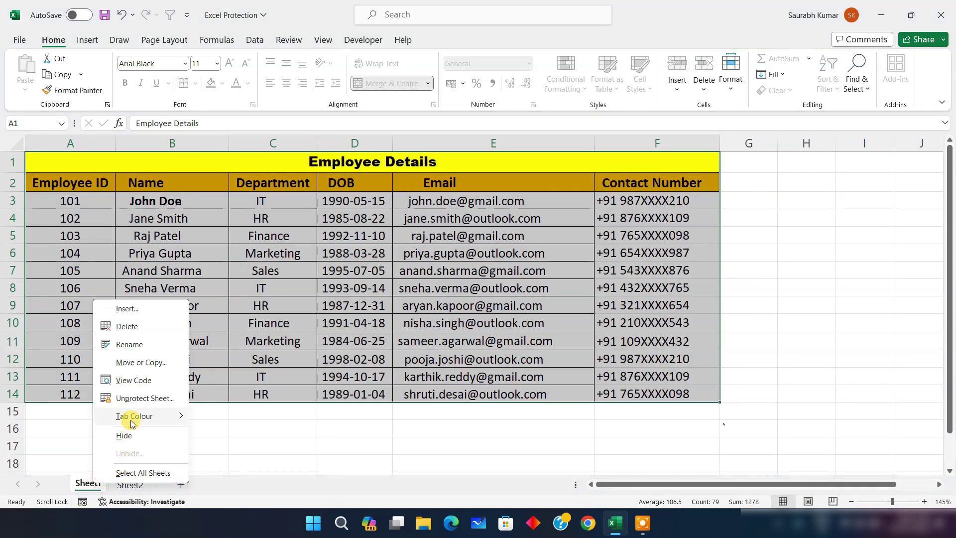
{"action": "left_click", "coordinate": [138, 327]}
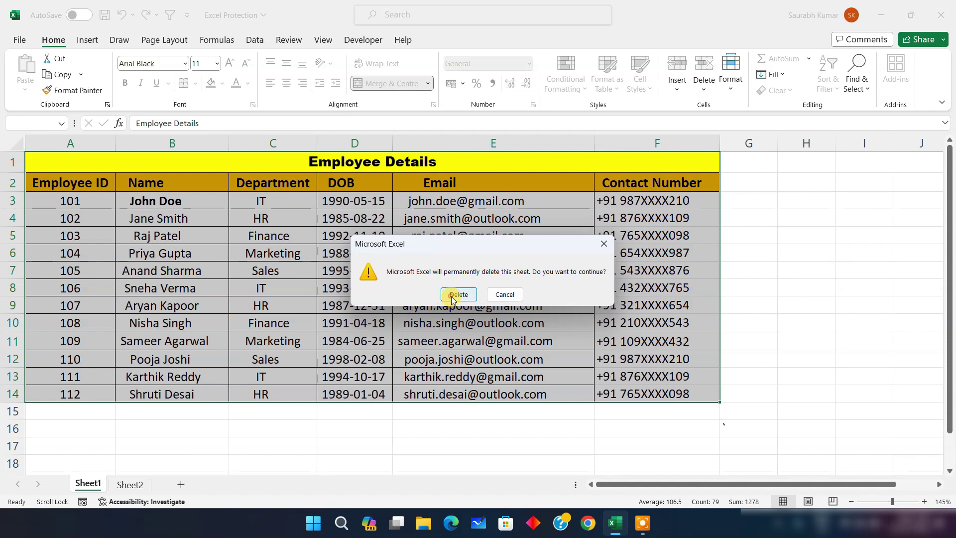
Confirm deleting the original Sheet1 and rename Sheet2 to Sheet1
{"action": "left_click", "coordinate": [457, 295]}
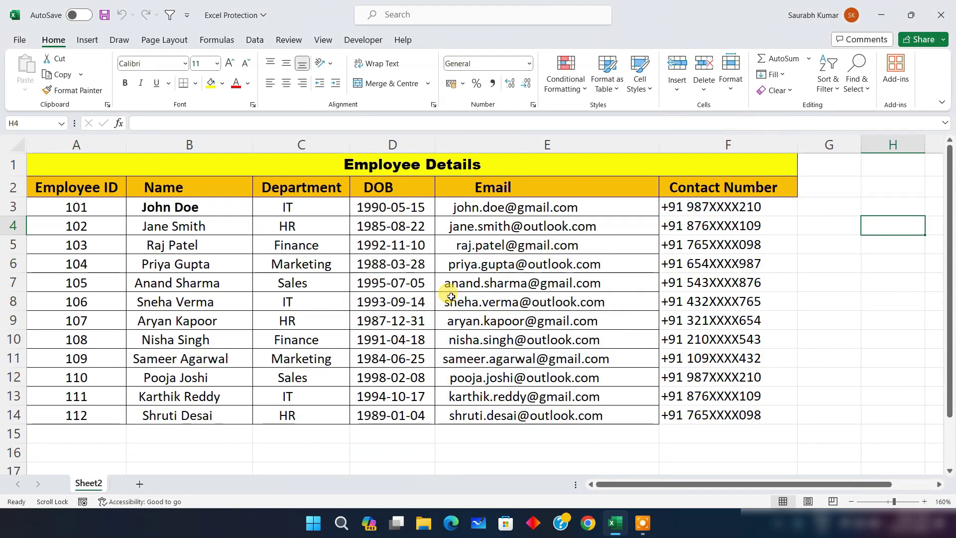
{"action": "double_click", "coordinate": [93, 487]}
{"action": "key", "text": "BackSpace"}
{"action": "type", "text": "1"}
{"action": "key", "text": "Return"}
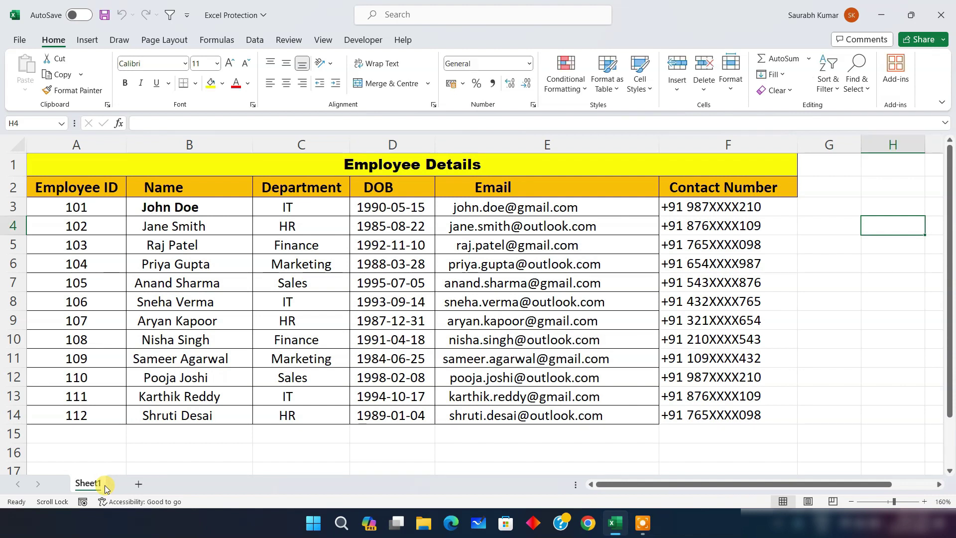
Change cell C4's department from HR to IT and add a new empty Sheet3
{"action": "left_click", "coordinate": [405, 245]}
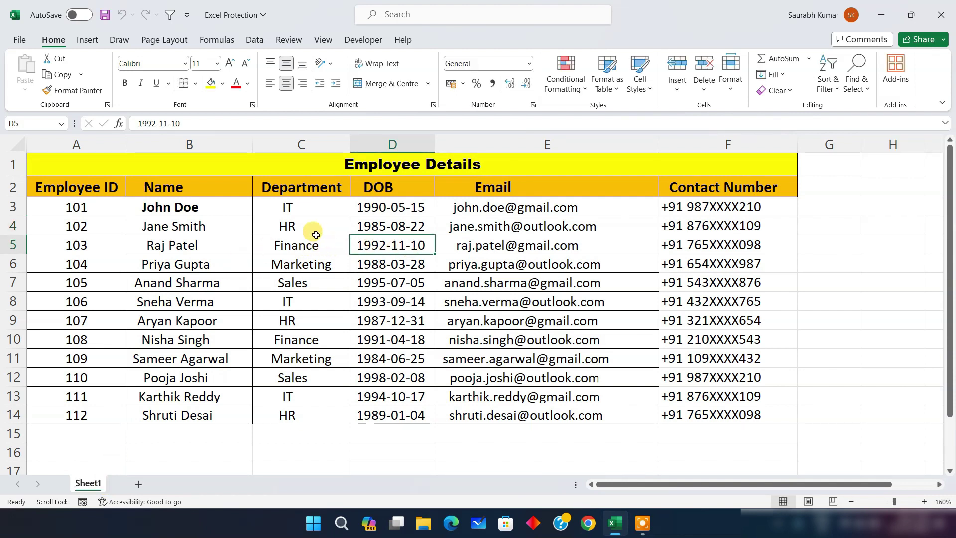
{"action": "left_click", "coordinate": [302, 226]}
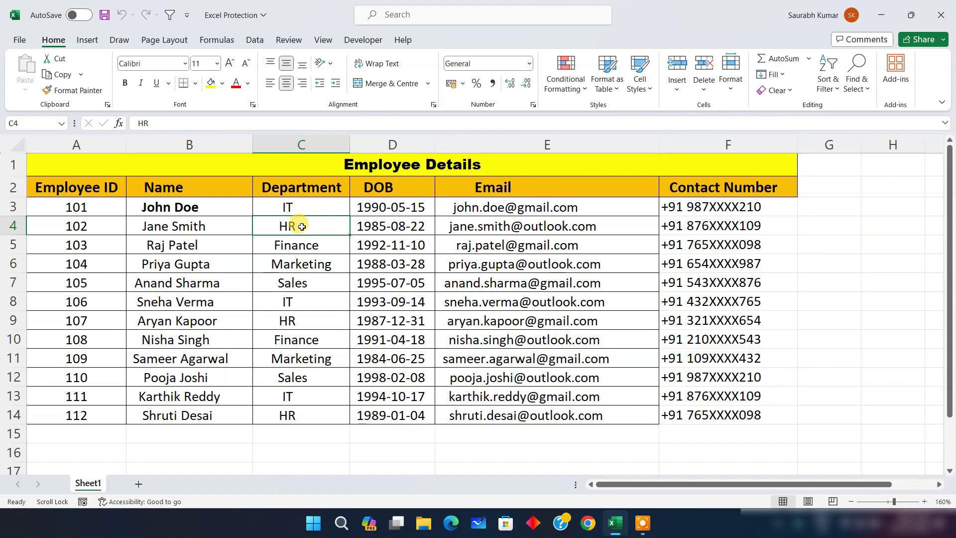
{"action": "type", "text": "I"}
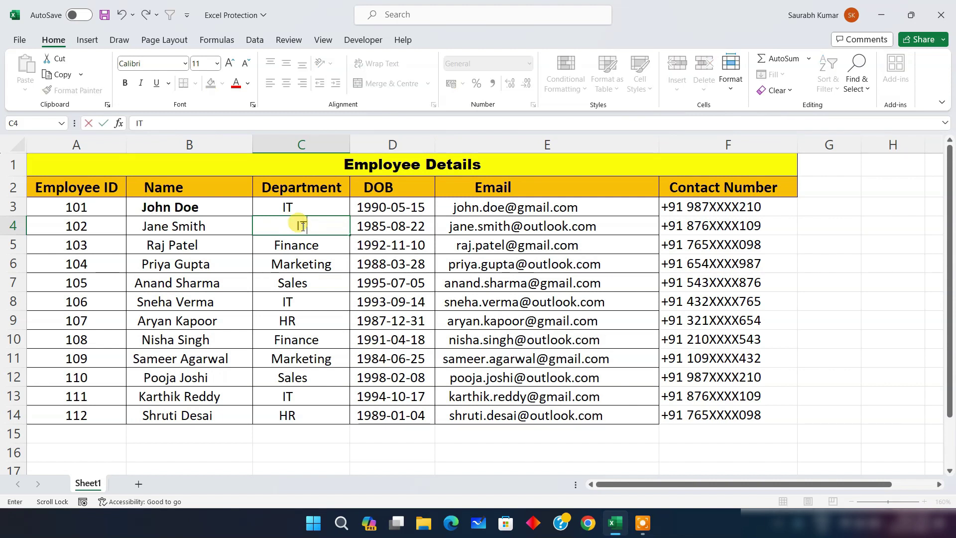
{"action": "type", "text": "T"}
{"action": "key", "text": "Return"}
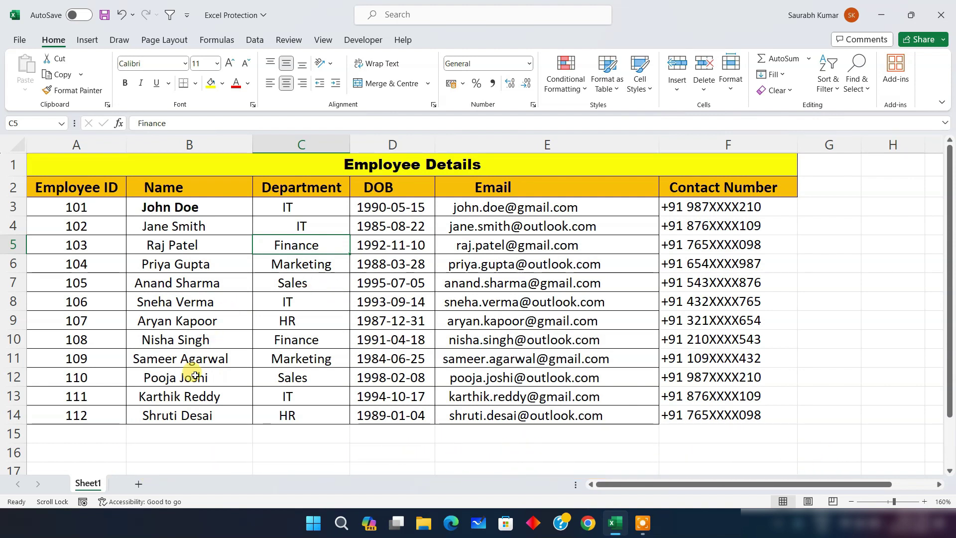
{"action": "left_click", "coordinate": [139, 485]}
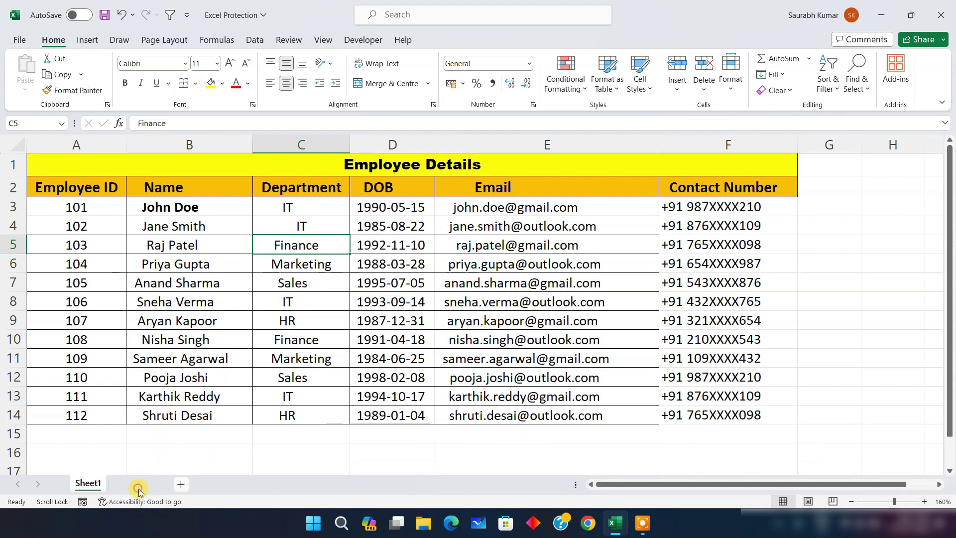
Move the Sheet3 tab in front of Sheet1
{"action": "left_click_drag", "start_coordinate": [133, 487], "coordinate": [71, 485]}
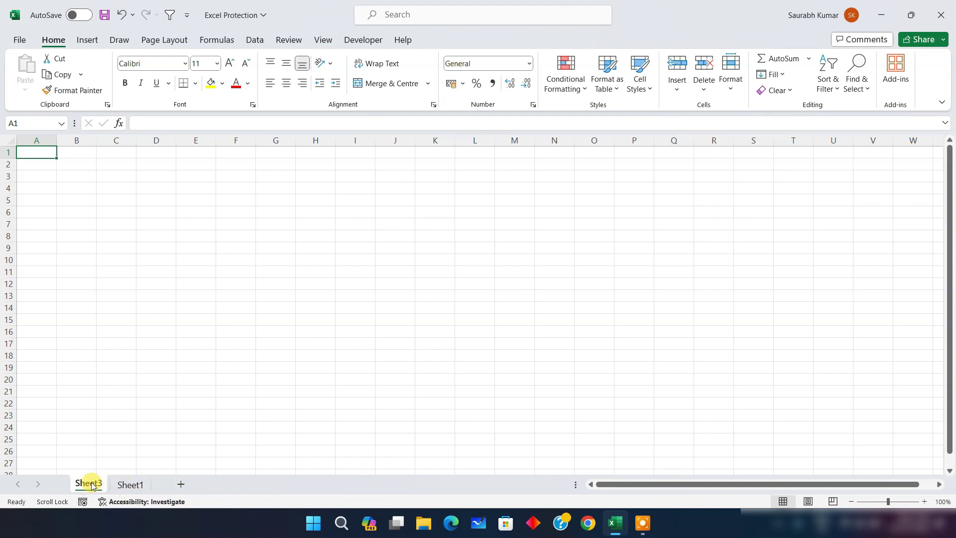
{"action": "right_click", "coordinate": [91, 486]}
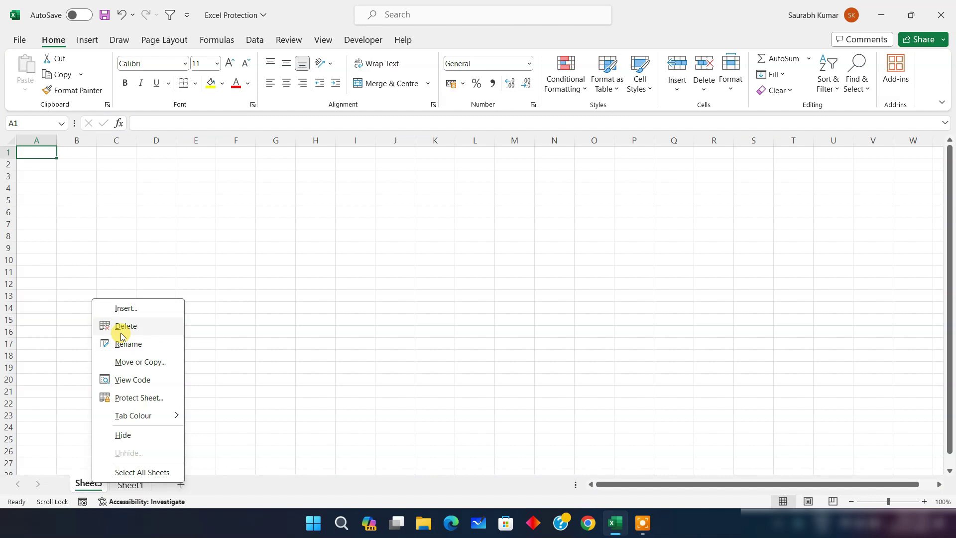
{"action": "left_click", "coordinate": [204, 487]}
Add Sheet4 and return to the Employee Details table on Sheet1
{"action": "left_click", "coordinate": [179, 485]}
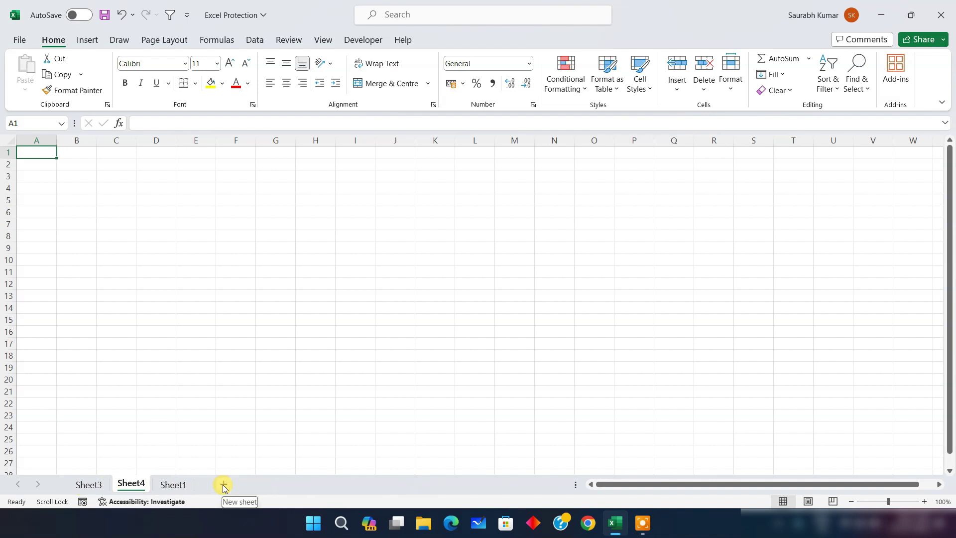
{"action": "left_click", "coordinate": [177, 484]}
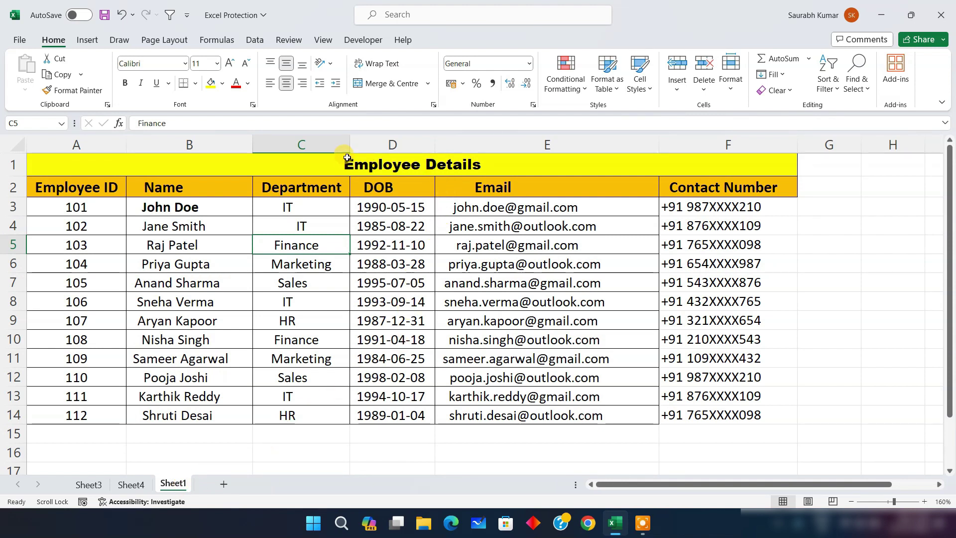
{"action": "left_click", "coordinate": [20, 42]}
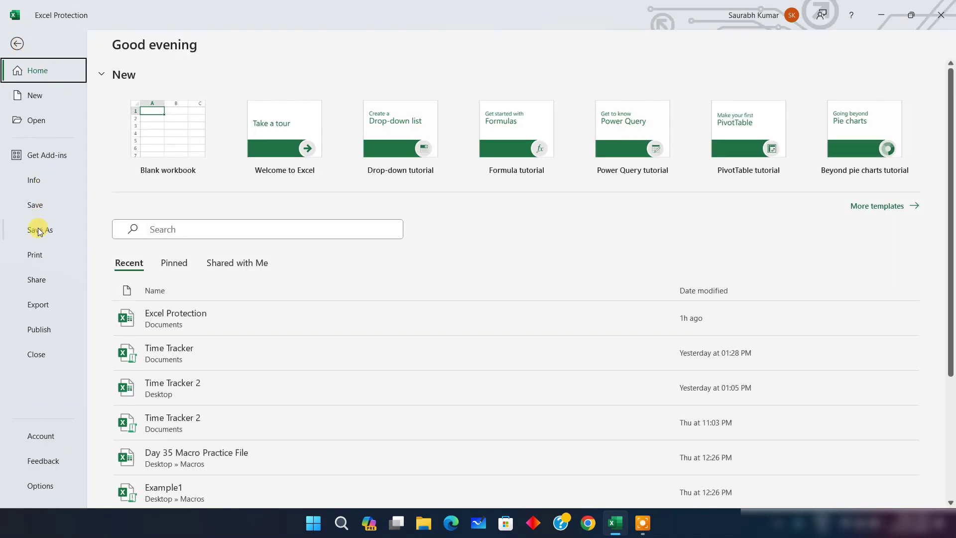
Lock the workbook structure from File > Info with a password, entered and confirmed
{"action": "left_click", "coordinate": [35, 180]}
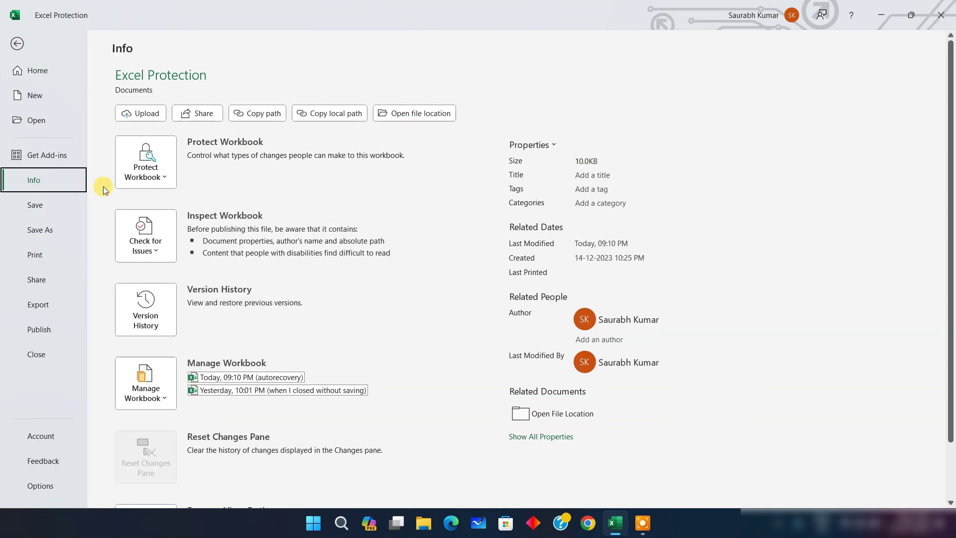
{"action": "left_click", "coordinate": [150, 182]}
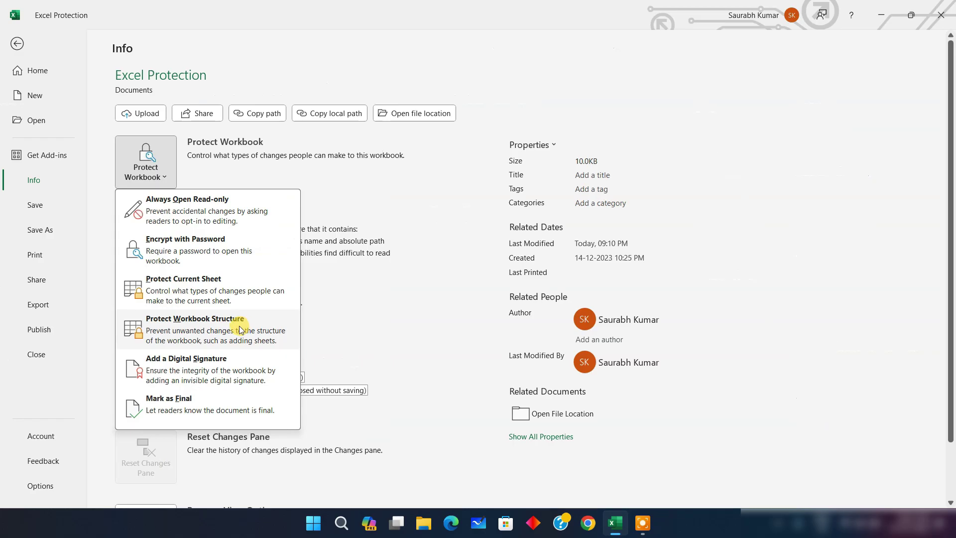
{"action": "left_click", "coordinate": [240, 330]}
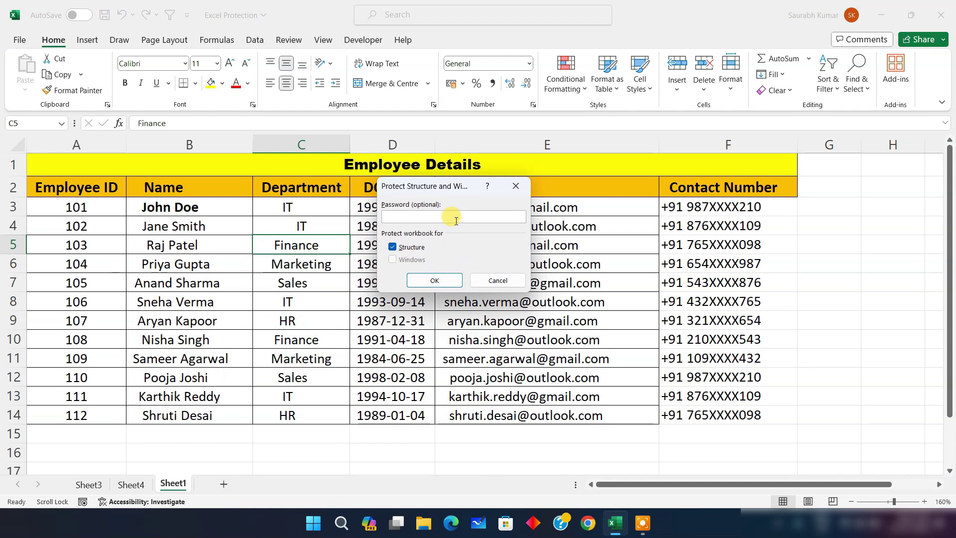
{"action": "type", "text": "123"}
{"action": "left_click", "coordinate": [434, 280]}
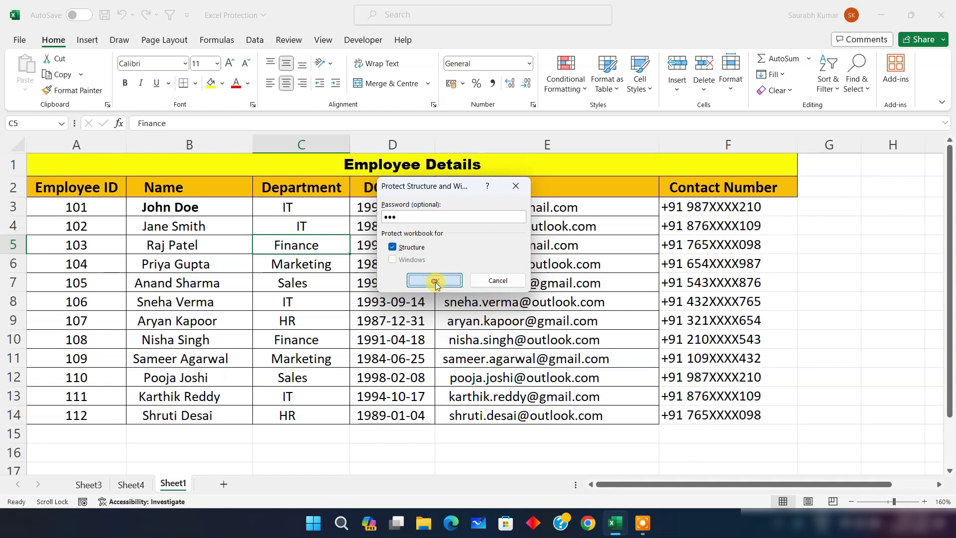
{"action": "left_click", "coordinate": [409, 214]}
{"action": "type", "text": "12"}
{"action": "left_click", "coordinate": [471, 280]}
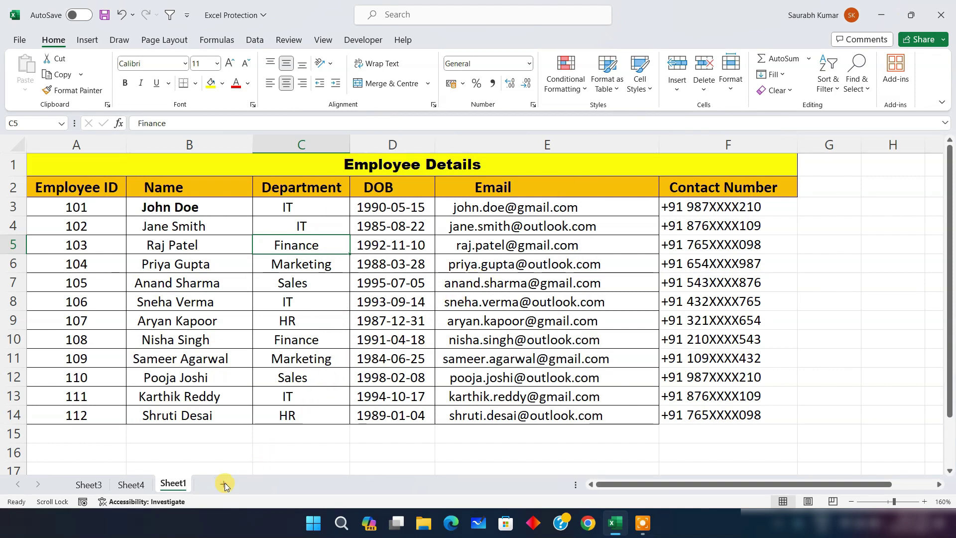
Verify Insert, Delete and Rename are greyed out for Sheet1, browsing Sheet4, Sheet3 and Sheet1
{"action": "right_click", "coordinate": [172, 486]}
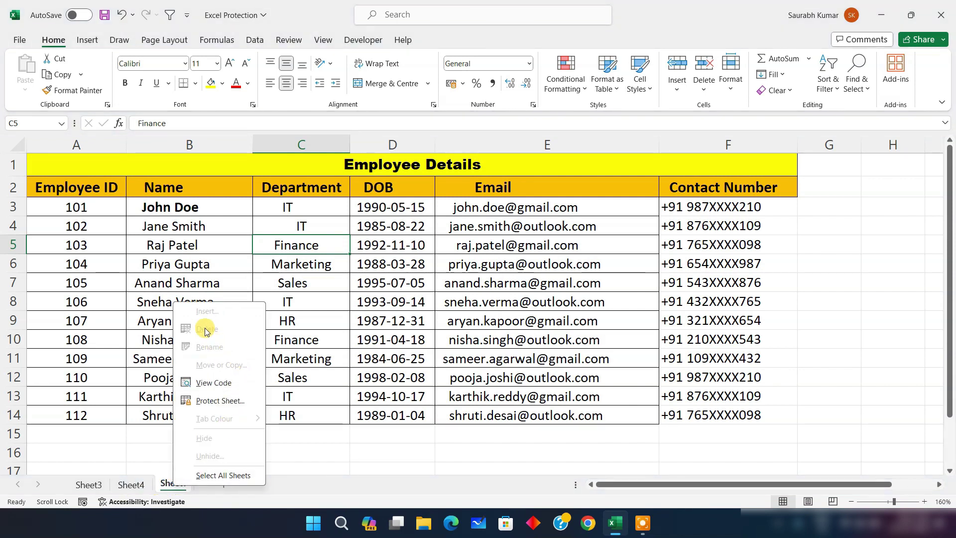
{"action": "left_click", "coordinate": [130, 484]}
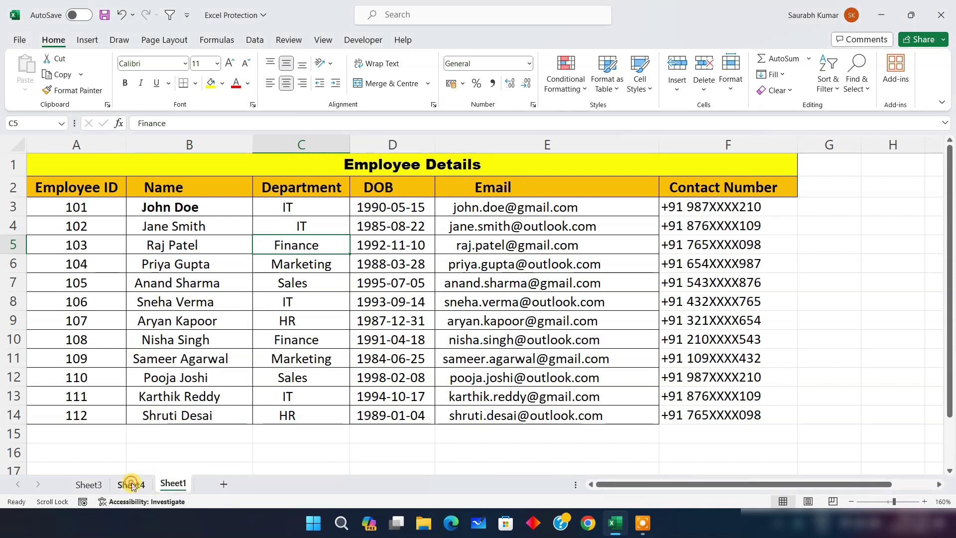
{"action": "left_click", "coordinate": [131, 483]}
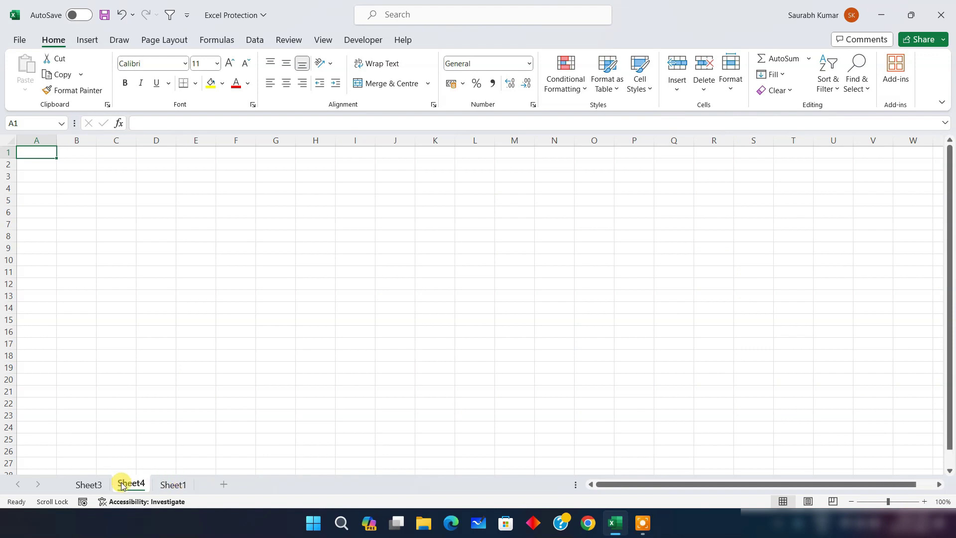
{"action": "left_click", "coordinate": [172, 484]}
{"action": "left_click", "coordinate": [128, 484]}
{"action": "left_click", "coordinate": [102, 483]}
{"action": "left_click", "coordinate": [172, 484]}
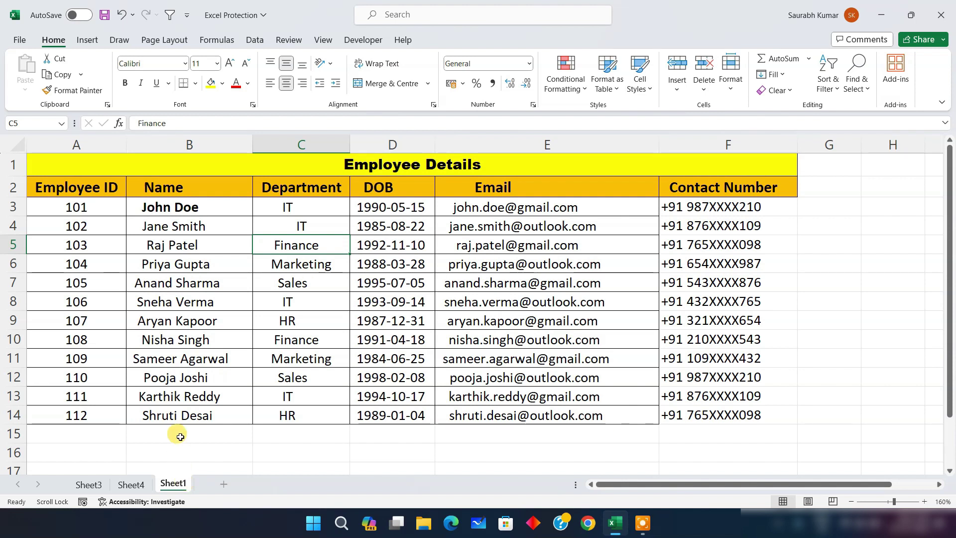
{"action": "left_click", "coordinate": [12, 42]}
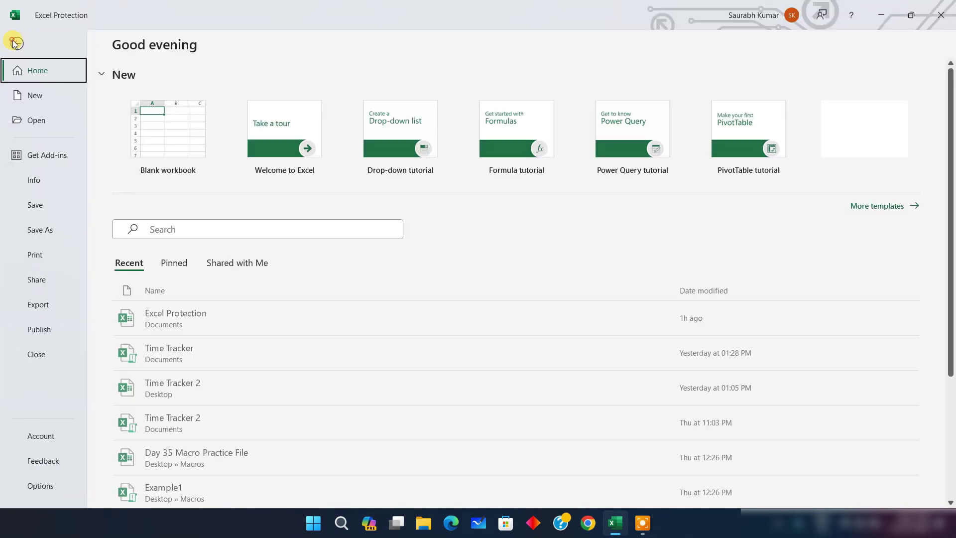
Remove the workbook structure protection by entering its password in File > Info
{"action": "left_click", "coordinate": [46, 180]}
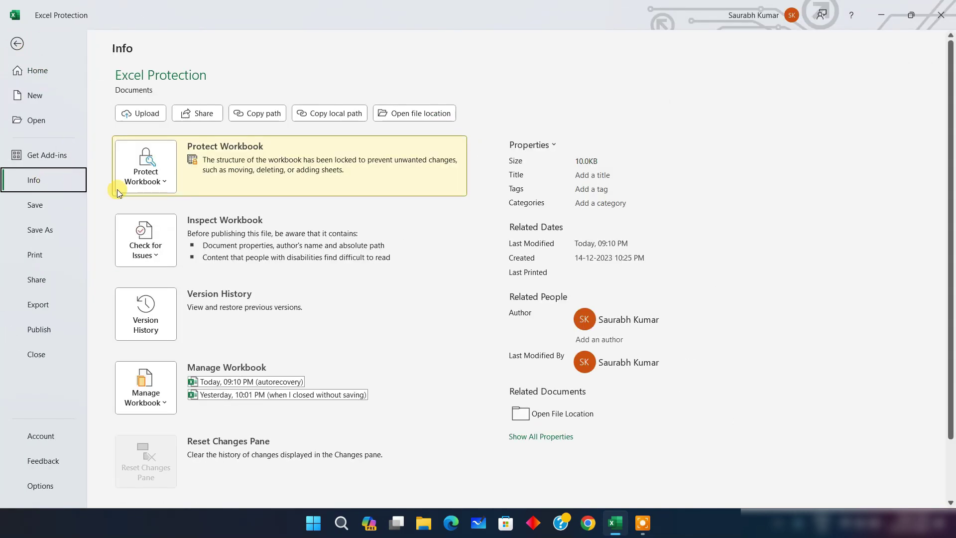
{"action": "left_click", "coordinate": [150, 184]}
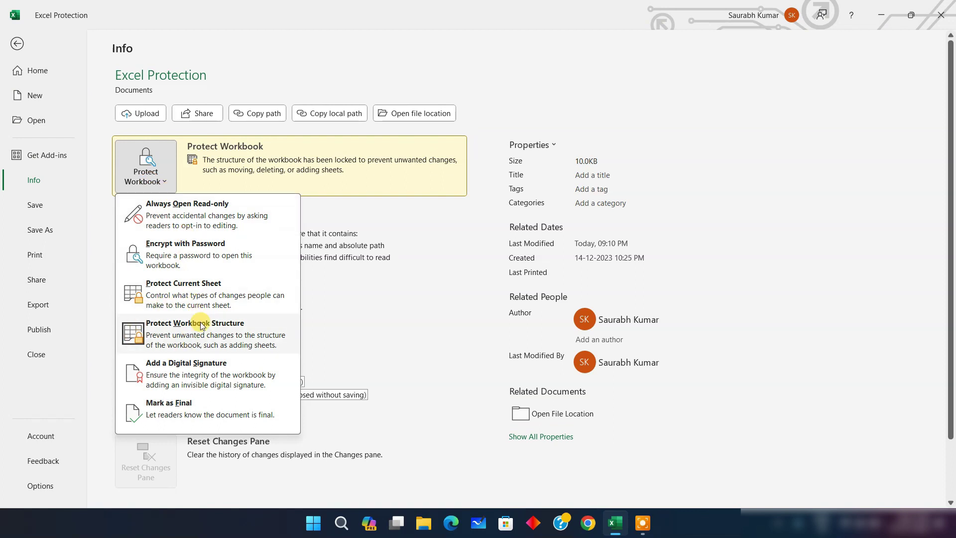
{"action": "left_click", "coordinate": [186, 327]}
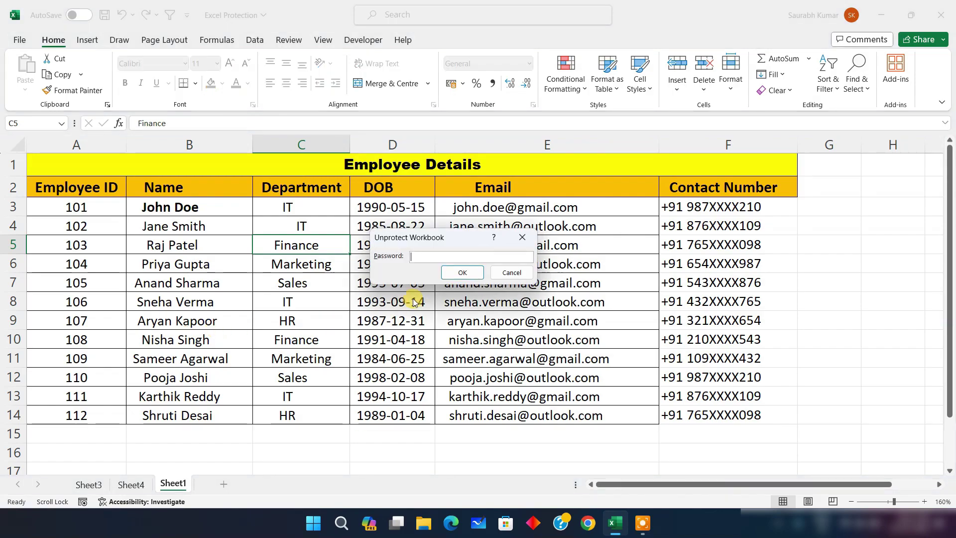
{"action": "type", "text": "1"}
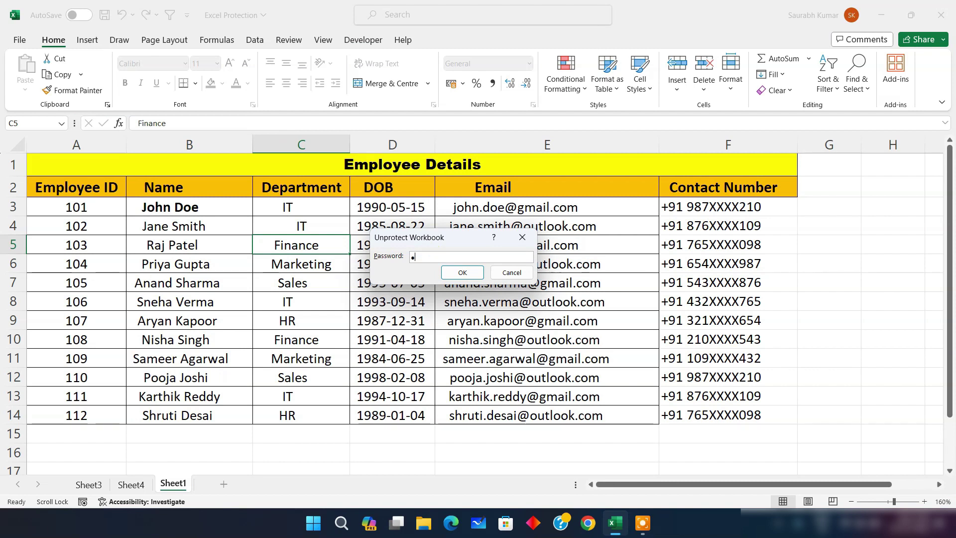
{"action": "key", "text": "Return"}
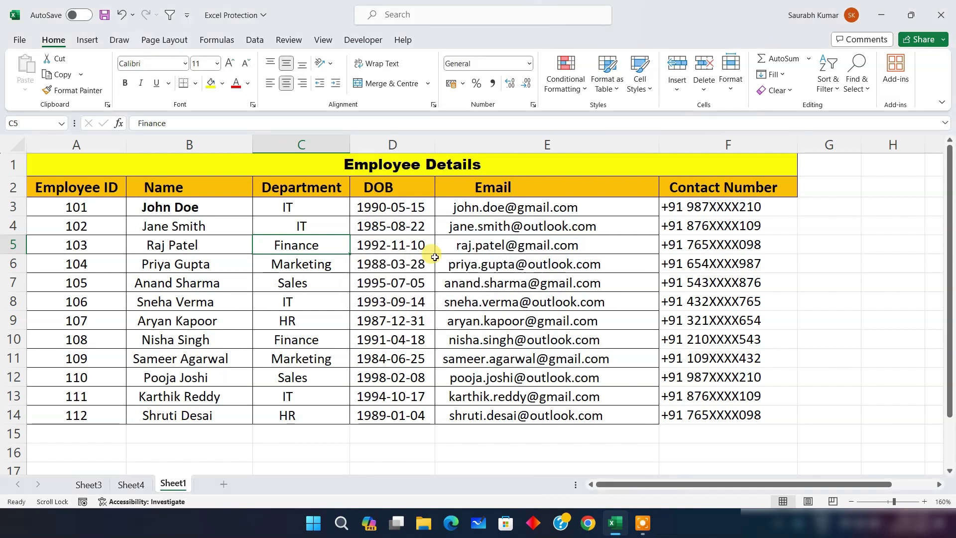
Add Sheet5 and Sheet6, delete Sheet5, and leave Sheet6's name unchanged
{"action": "left_click", "coordinate": [223, 486]}
{"action": "left_click", "coordinate": [264, 486]}
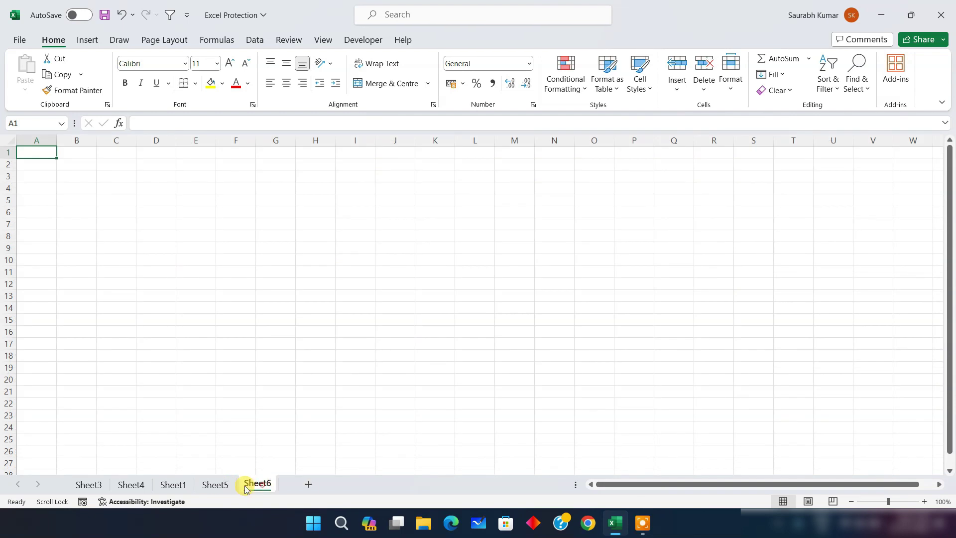
{"action": "right_click", "coordinate": [222, 484]}
{"action": "left_click", "coordinate": [268, 331]}
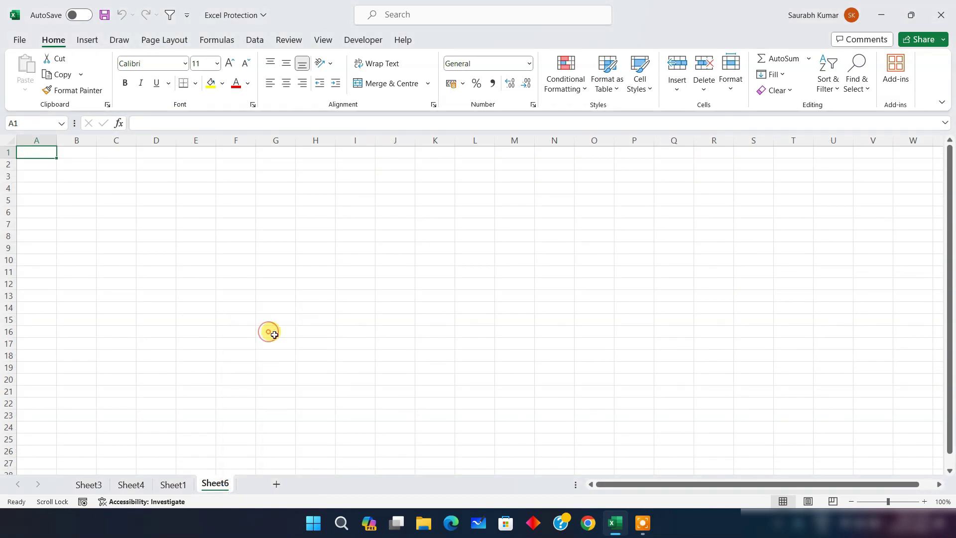
{"action": "right_click", "coordinate": [221, 485]}
{"action": "left_click", "coordinate": [255, 341]}
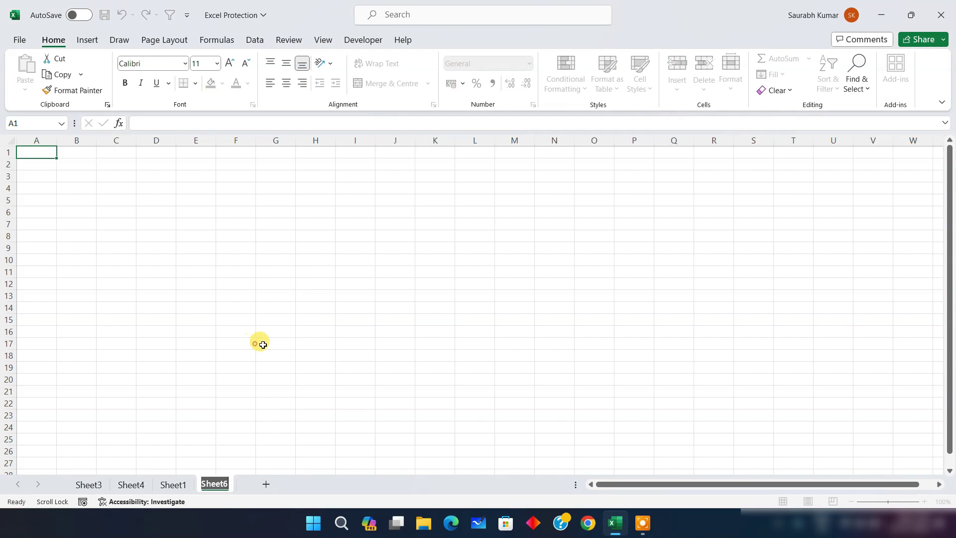
{"action": "key", "text": "Return"}
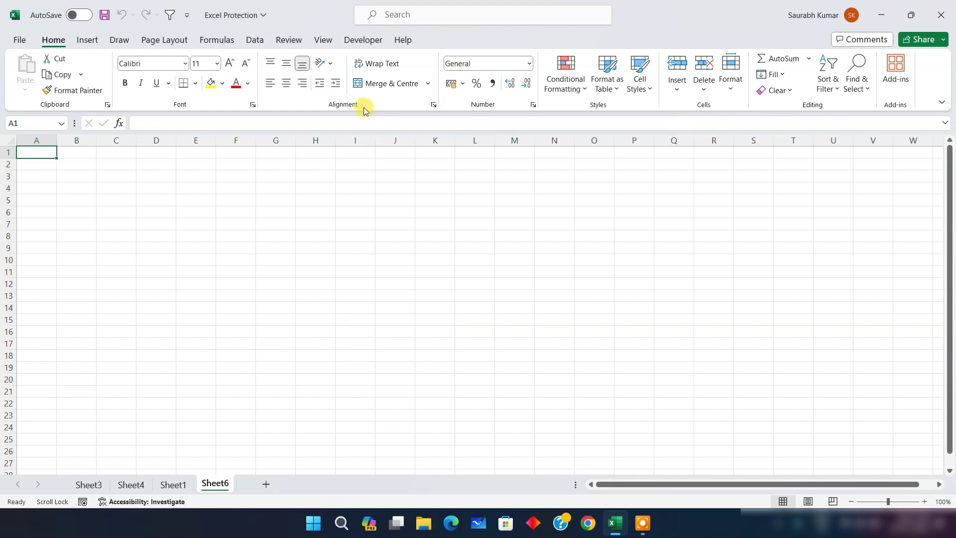
Re-protect the workbook structure via Review > Protect Workbook with a confirmed password
{"action": "left_click", "coordinate": [297, 42]}
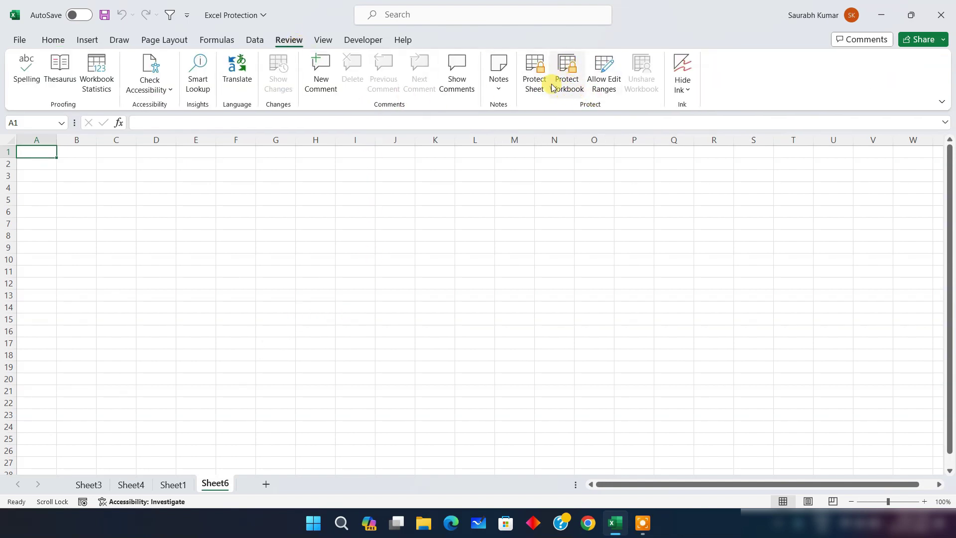
{"action": "left_click", "coordinate": [569, 74]}
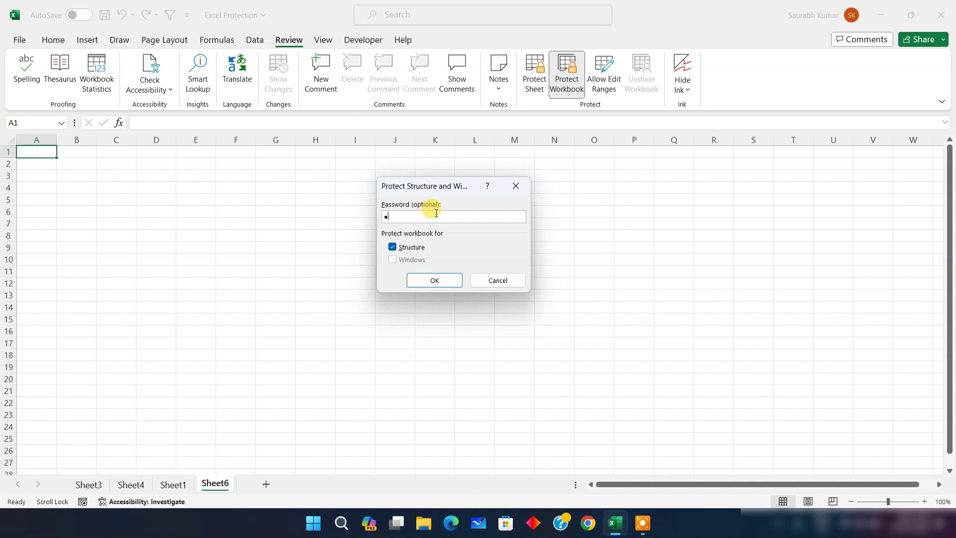
{"action": "left_click", "coordinate": [436, 279]}
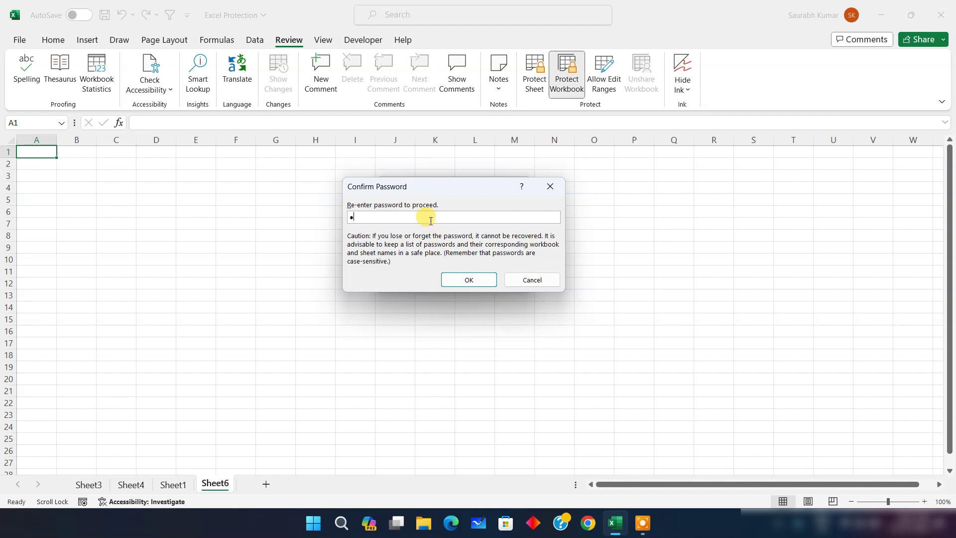
{"action": "left_click", "coordinate": [481, 279]}
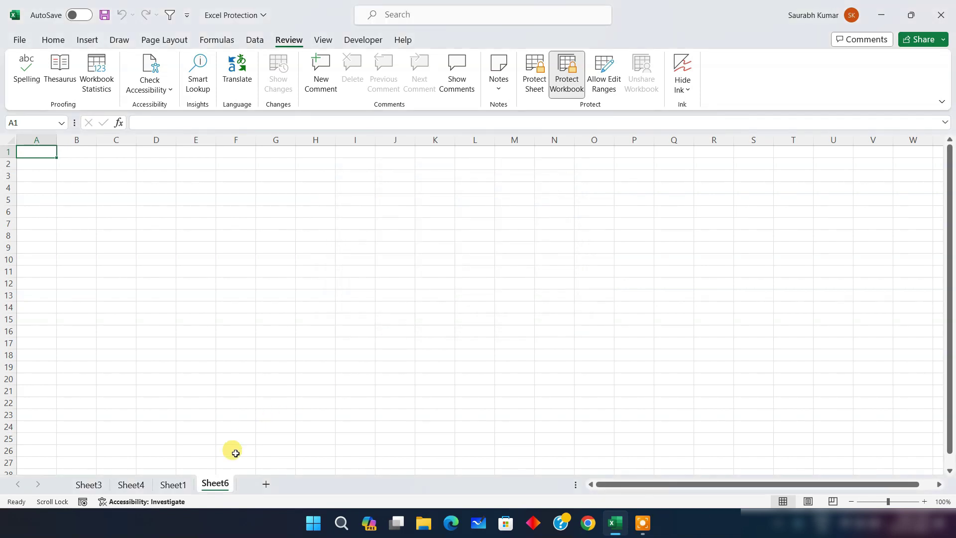
{"action": "right_click", "coordinate": [214, 484]}
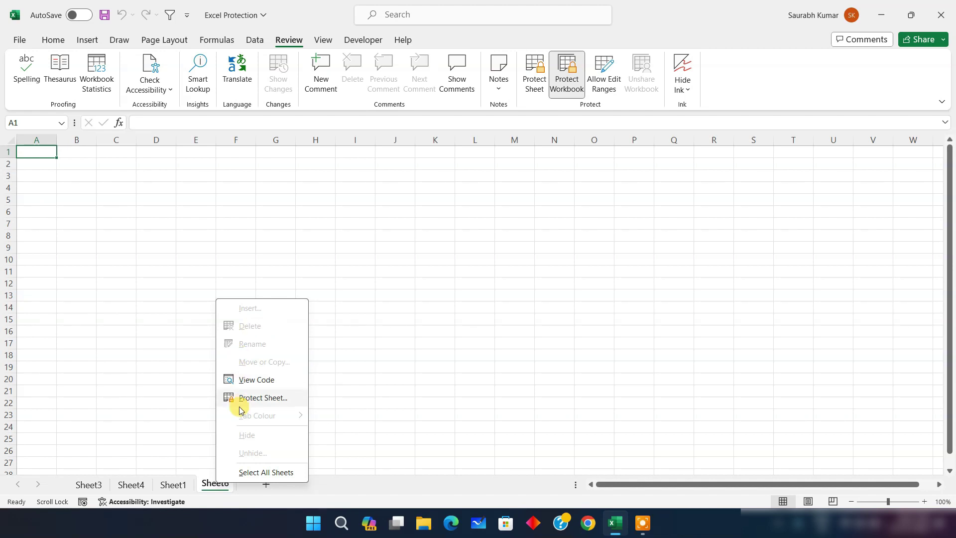
Enter the test text 'ytry' into cell G16 on Sheet6
{"action": "left_click", "coordinate": [185, 481]}
{"action": "left_click", "coordinate": [263, 329]}
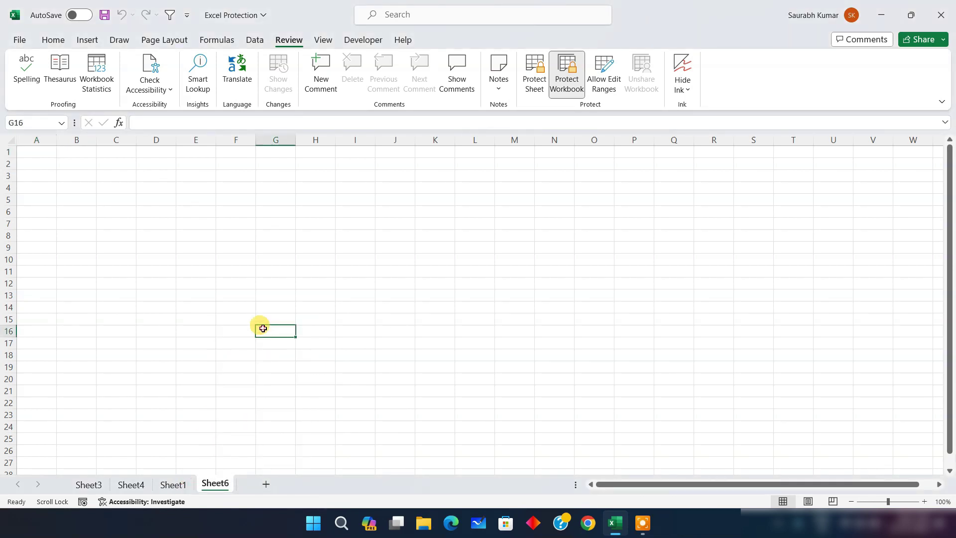
{"action": "type", "text": "ytry"}
{"action": "left_click", "coordinate": [517, 327]}
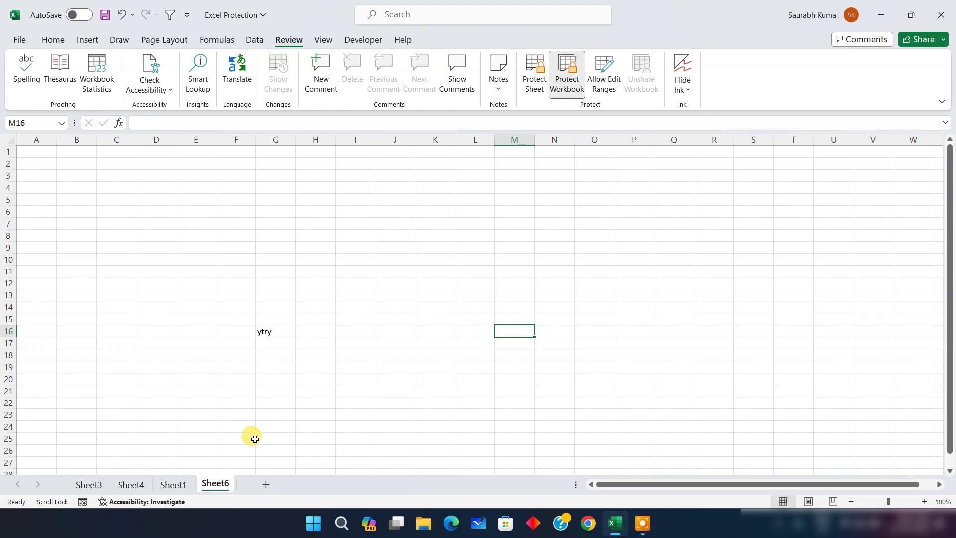
{"action": "right_click", "coordinate": [223, 485]}
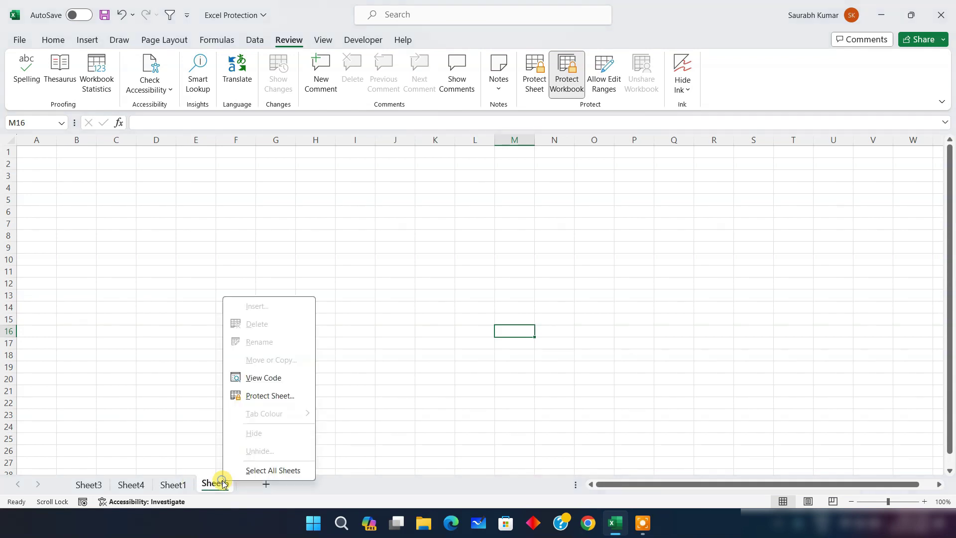
Protect Sheet6 with a password, entered and confirmed
{"action": "left_click", "coordinate": [267, 396]}
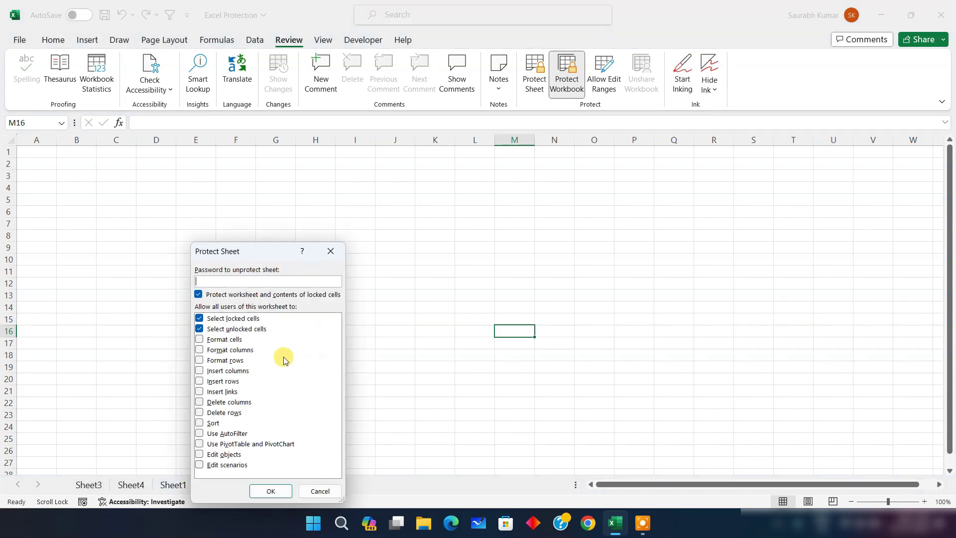
{"action": "left_click", "coordinate": [267, 281]}
{"action": "type", "text": "123"}
{"action": "left_click", "coordinate": [271, 490]}
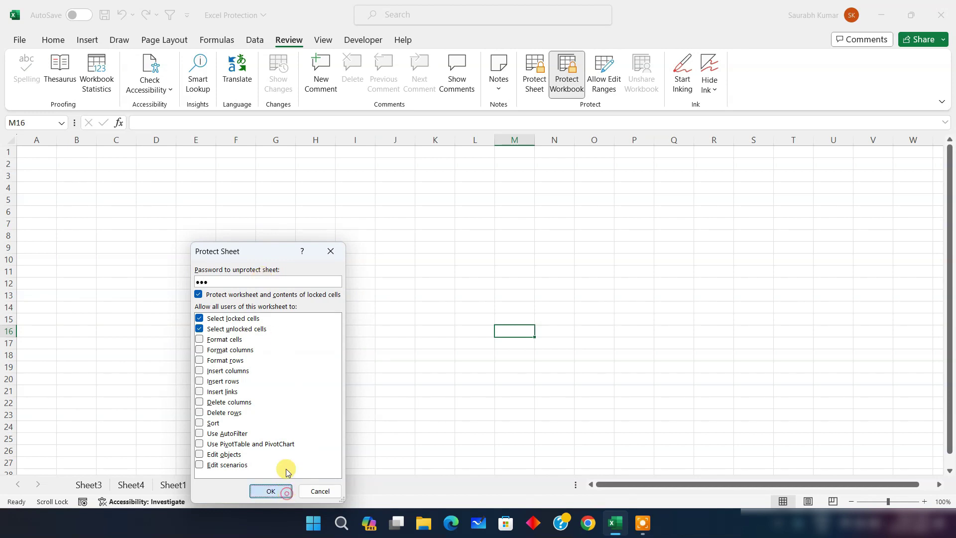
{"action": "type", "text": "12"}
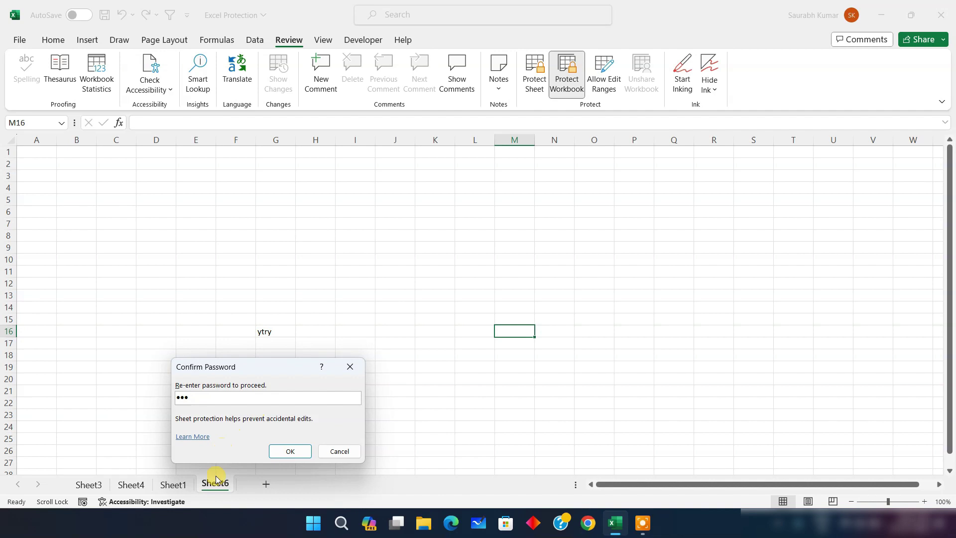
{"action": "left_click", "coordinate": [297, 451]}
Try editing cell I16 on Sheet6 and dismiss the protected-sheet warning
{"action": "double_click", "coordinate": [349, 331]}
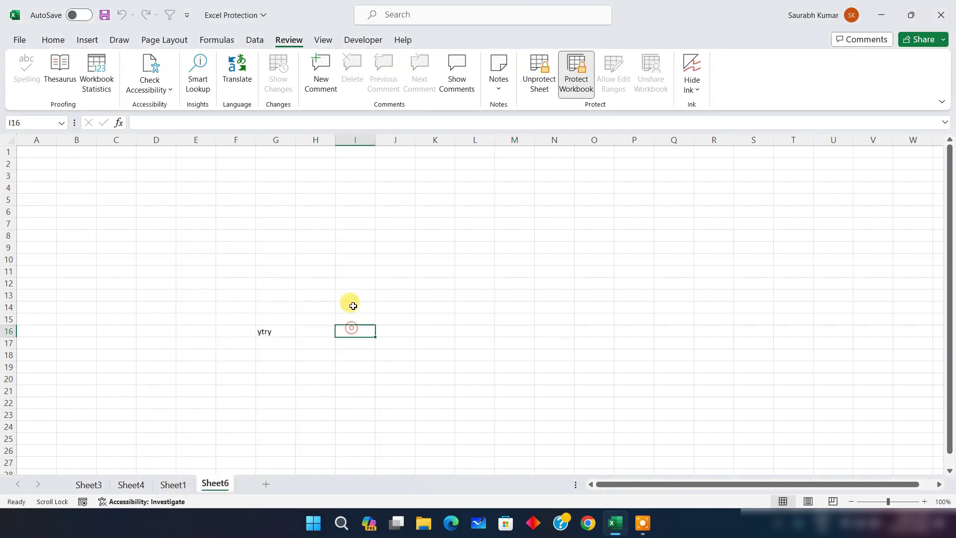
{"action": "left_click", "coordinate": [711, 243]}
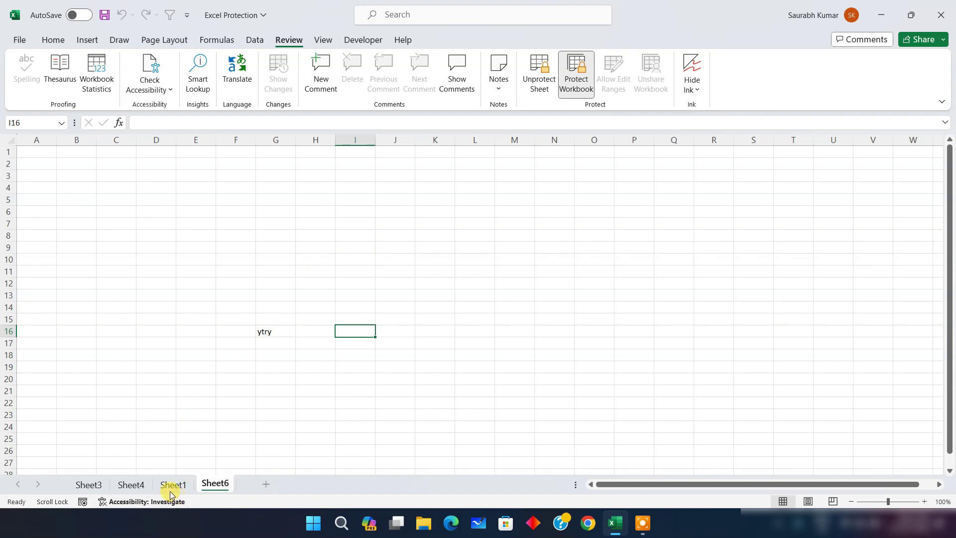
{"action": "left_click", "coordinate": [17, 40]}
Save the workbook, save a copy as Excel Protection on the Desktop, then minimise Excel
{"action": "left_click", "coordinate": [35, 206]}
{"action": "left_click", "coordinate": [23, 44]}
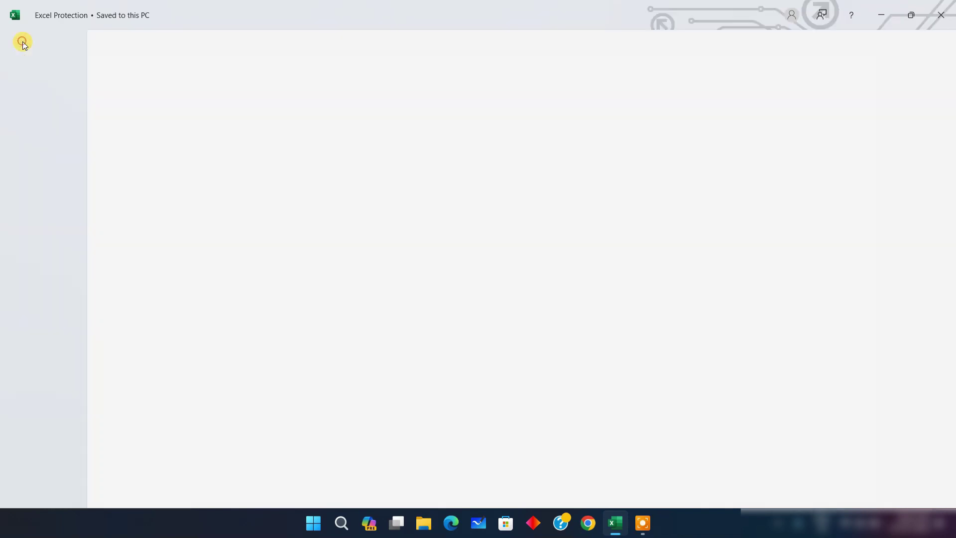
{"action": "left_click", "coordinate": [23, 228]}
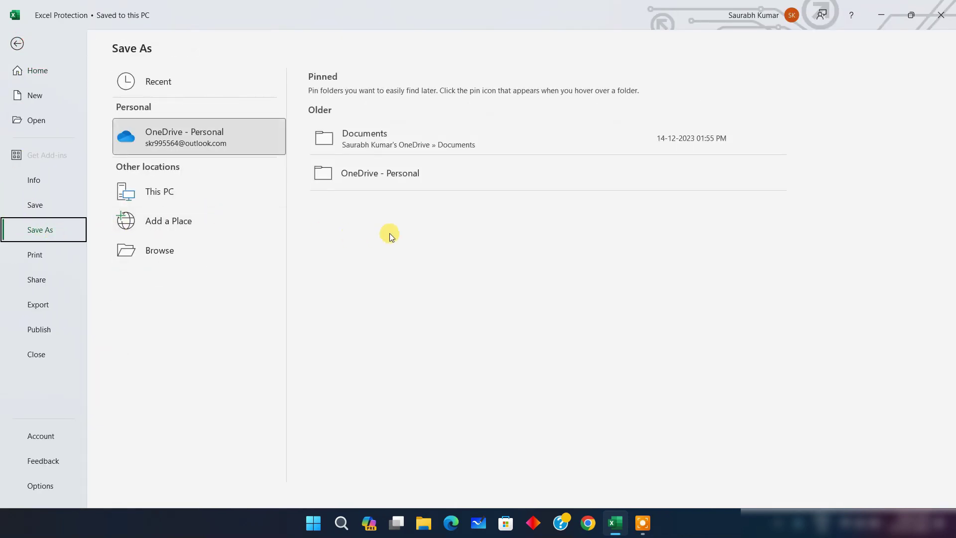
{"action": "left_click", "coordinate": [162, 254]}
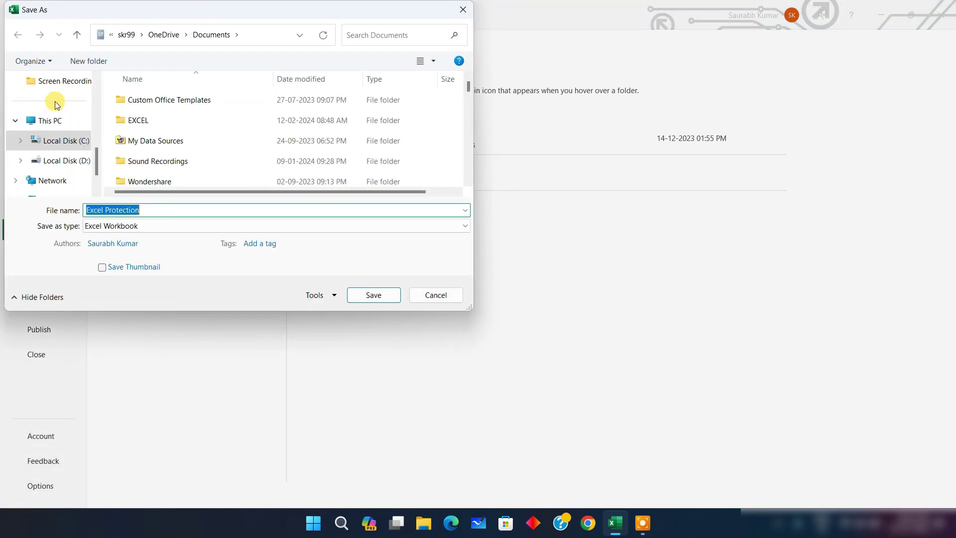
{"action": "scroll", "coordinate": [50, 129], "scroll_direction": "up", "scroll_amount": 2}
{"action": "left_click", "coordinate": [51, 144]}
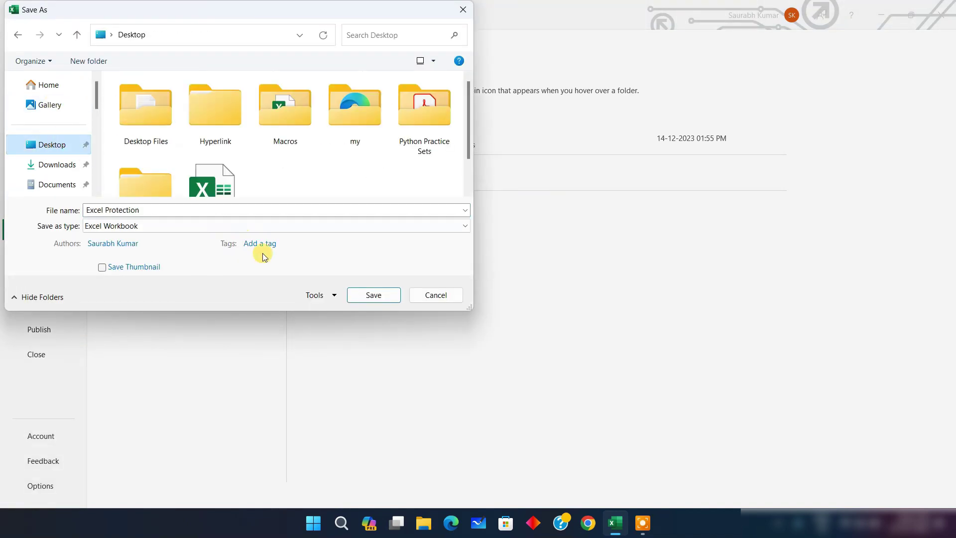
{"action": "left_click", "coordinate": [371, 298]}
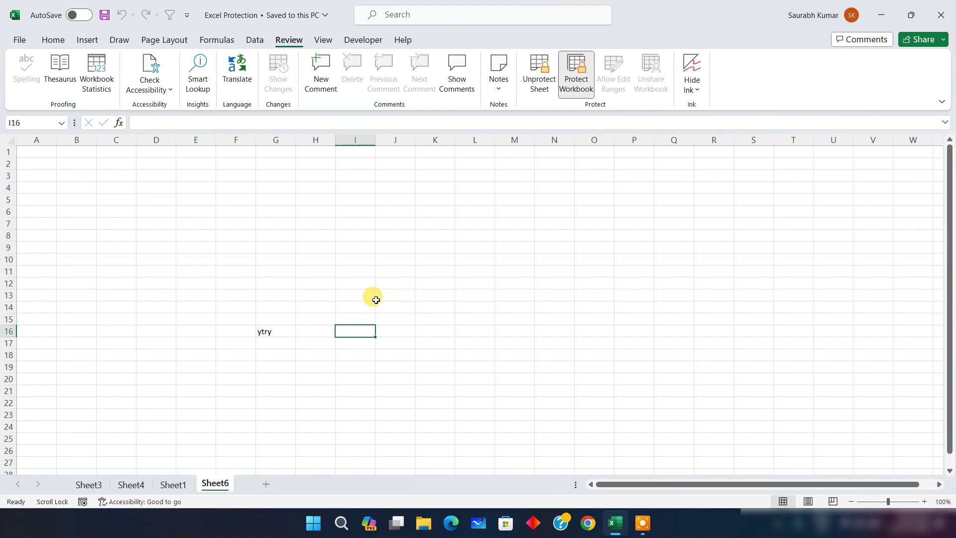
{"action": "left_click", "coordinate": [884, 17]}
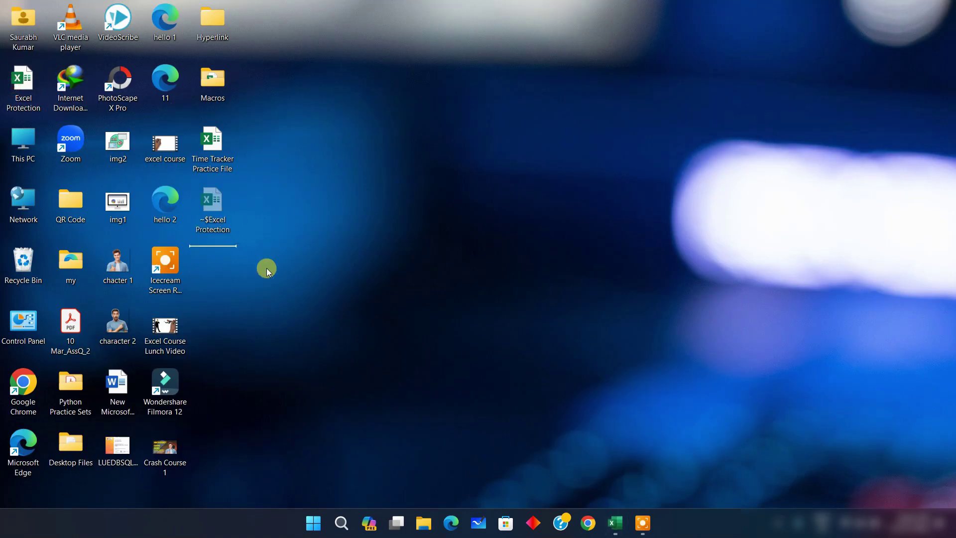
Select the Excel Protection file on the desktop, briefly restore Excel, and minimise it again
{"action": "left_click", "coordinate": [214, 216]}
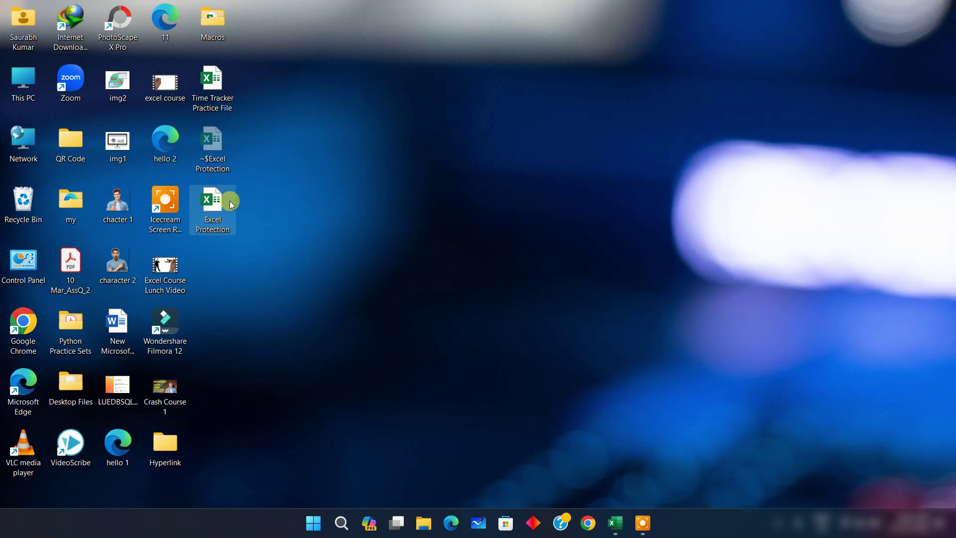
{"action": "mouse_move", "coordinate": [210, 205]}
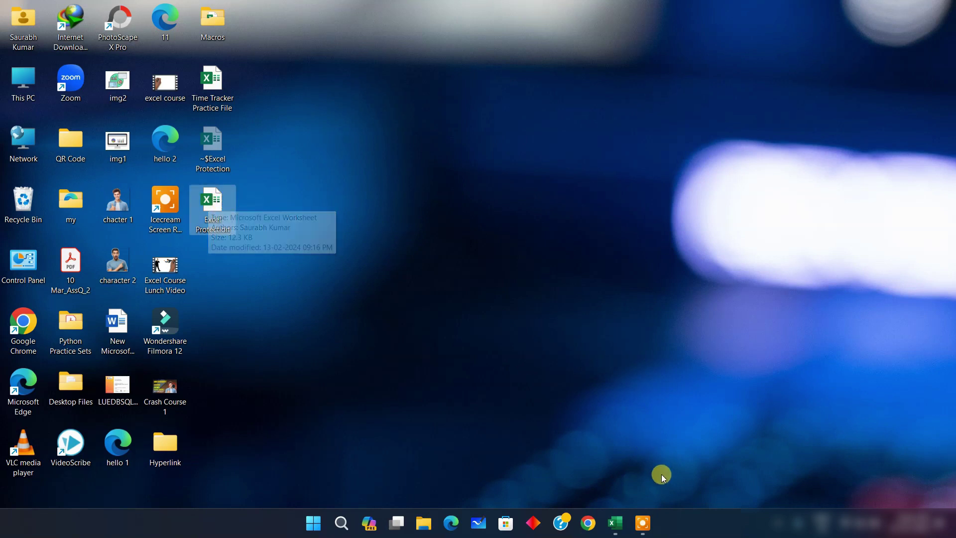
{"action": "left_click", "coordinate": [616, 529]}
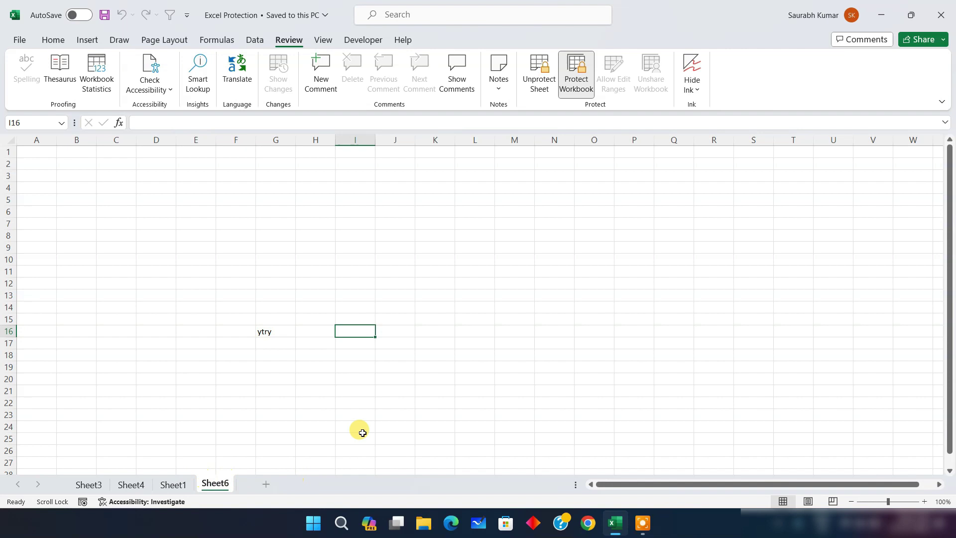
{"action": "left_click", "coordinate": [881, 15]}
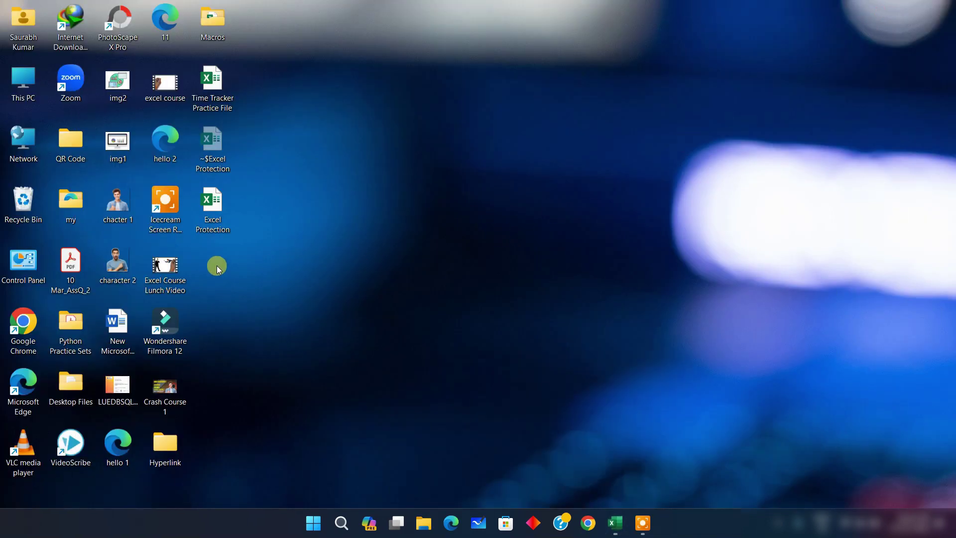
Close the Excel Protection workbook, reopen it from its desktop icon, and view Sheet1
{"action": "left_click", "coordinate": [214, 208]}
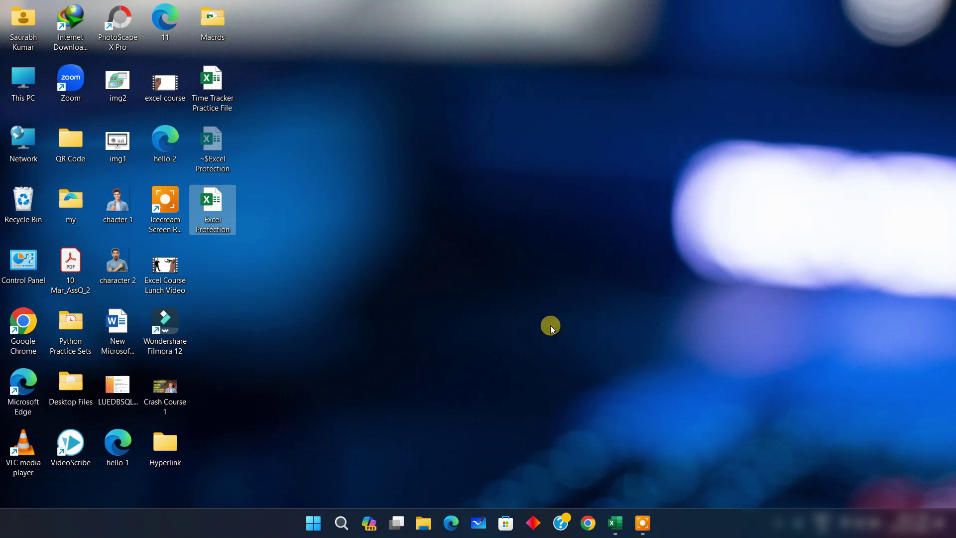
{"action": "left_click", "coordinate": [624, 534]}
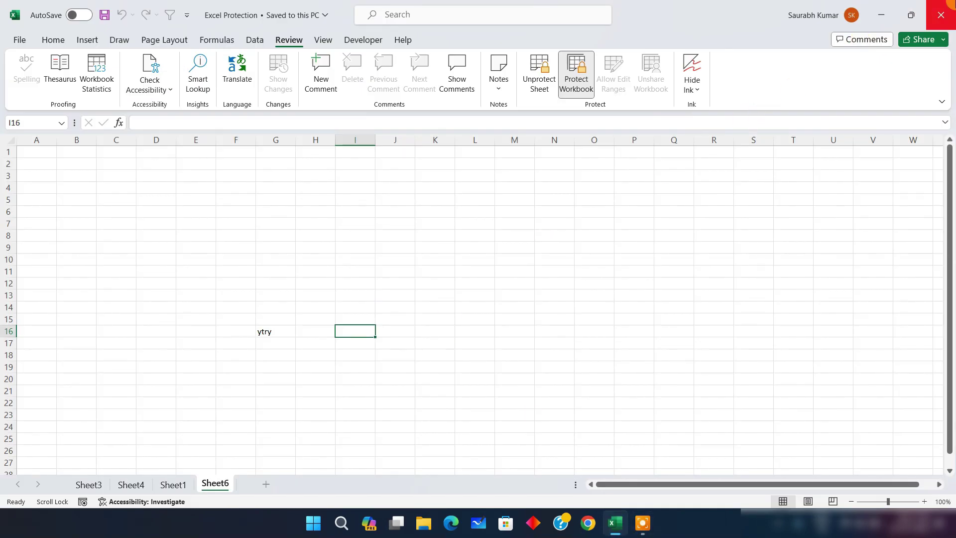
{"action": "left_click", "coordinate": [942, 15]}
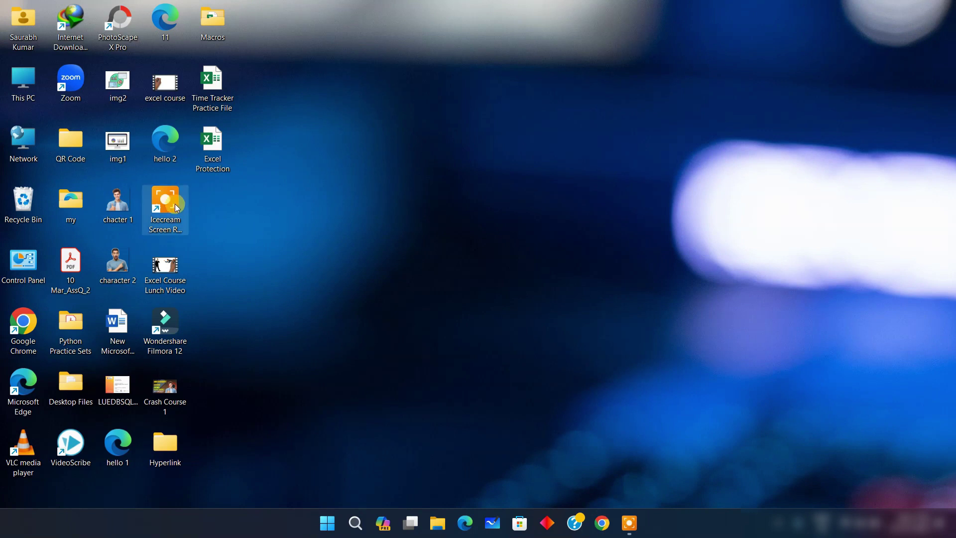
{"action": "double_click", "coordinate": [215, 145]}
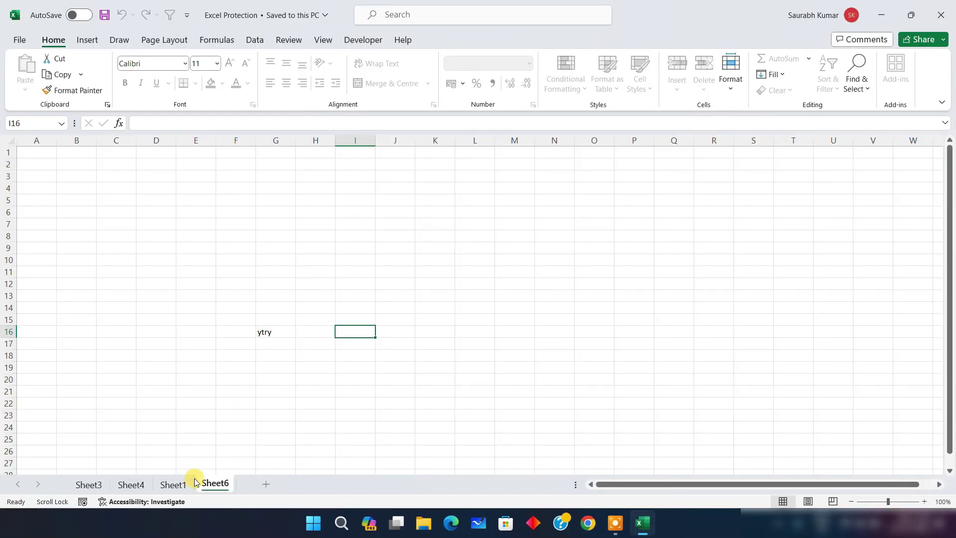
{"action": "left_click", "coordinate": [173, 484]}
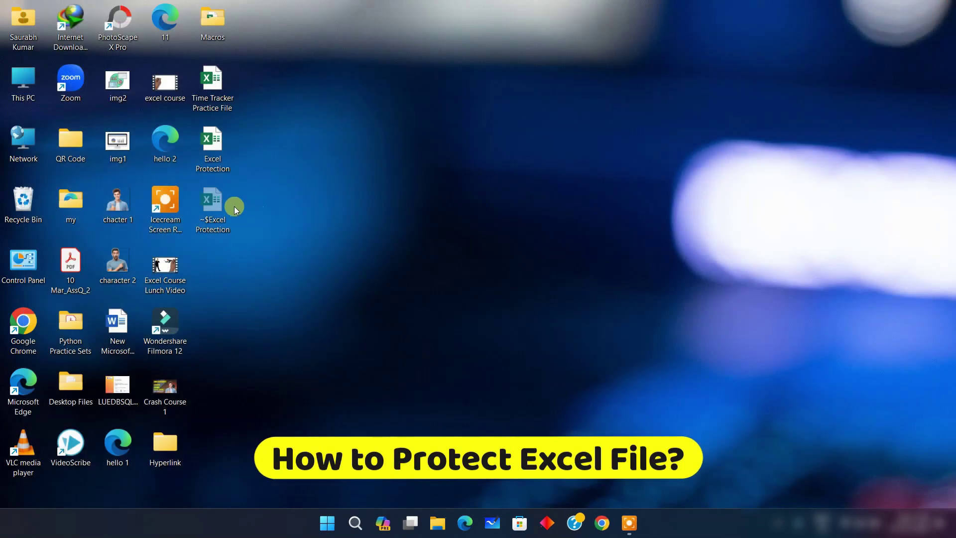
Reopen Excel Protection, check Sheet1's Employee Details table, and go to the File backstage
{"action": "double_click", "coordinate": [212, 144]}
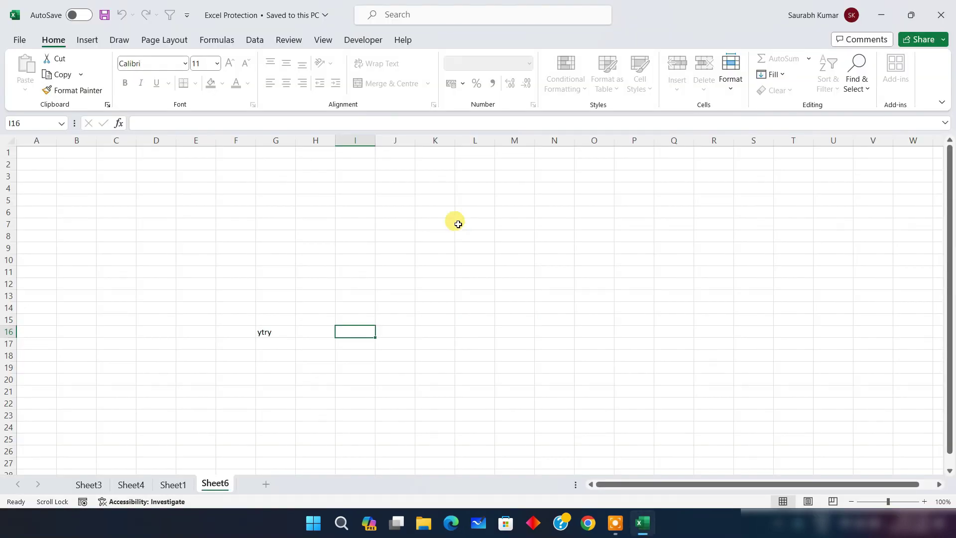
{"action": "left_click", "coordinate": [177, 487]}
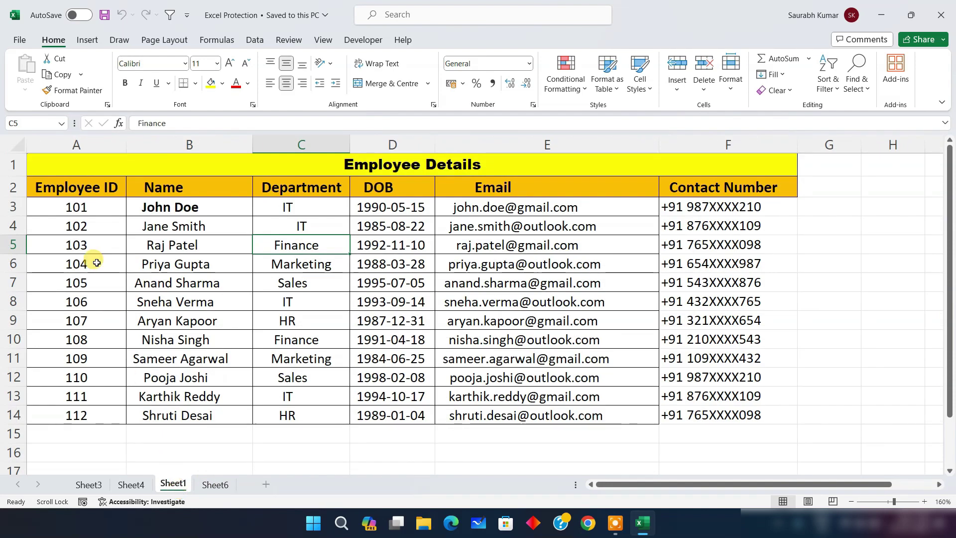
{"action": "left_click", "coordinate": [20, 40]}
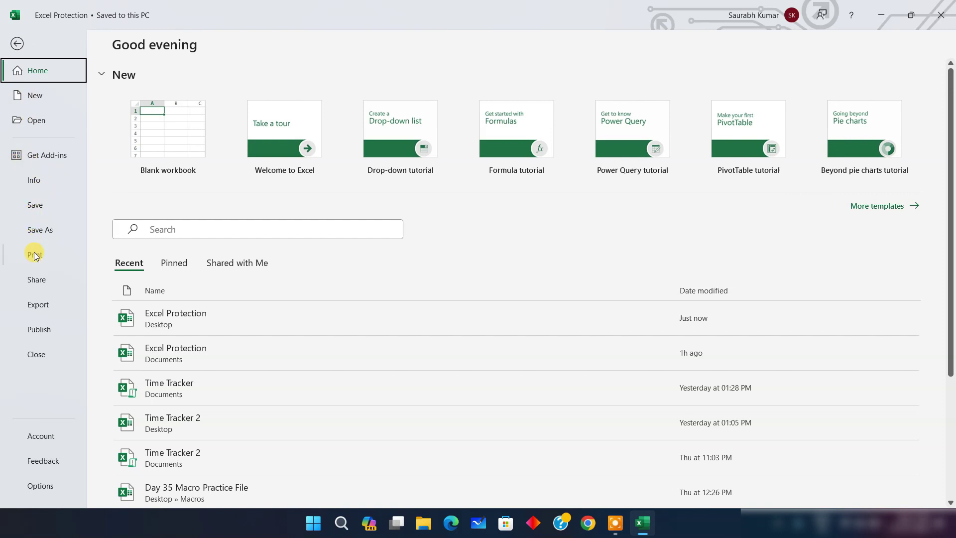
Encrypt the workbook with a password to open, entering and re-entering the password
{"action": "left_click", "coordinate": [39, 180]}
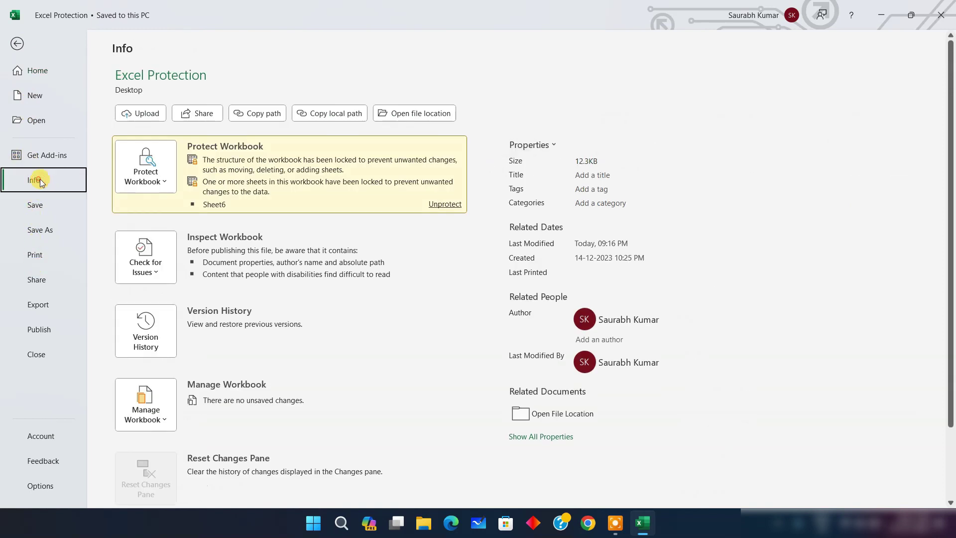
{"action": "left_click", "coordinate": [156, 183]}
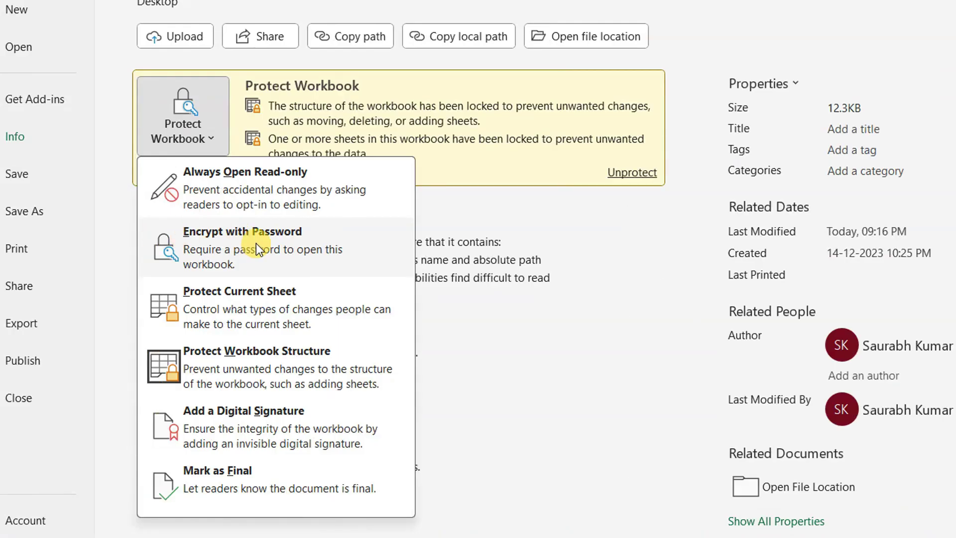
{"action": "left_click", "coordinate": [194, 251]}
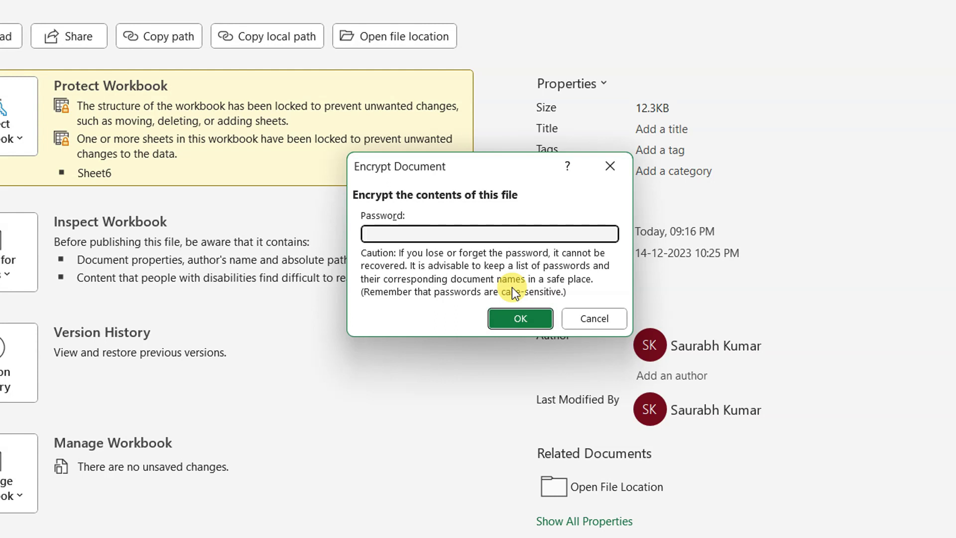
{"action": "type", "text": "123"}
{"action": "left_click", "coordinate": [513, 317]}
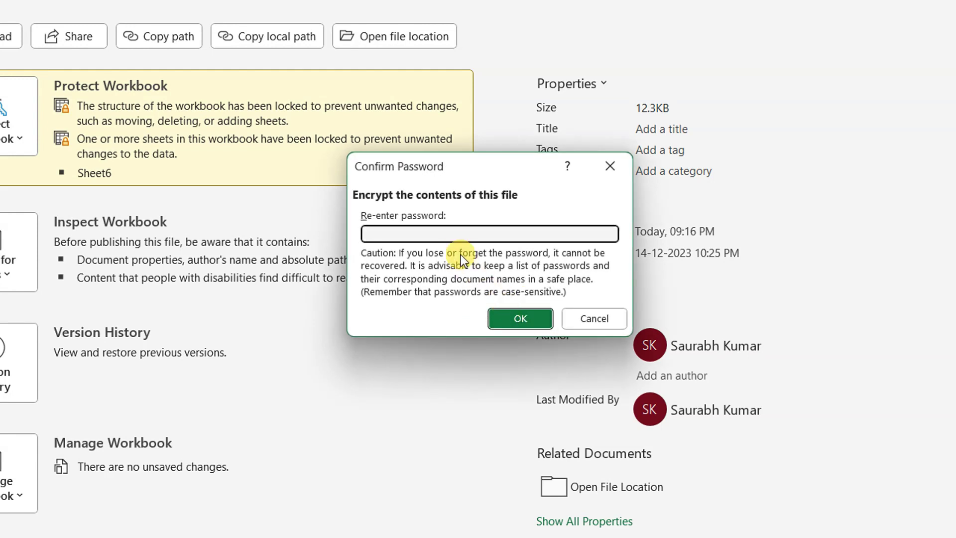
{"action": "left_click", "coordinate": [458, 232]}
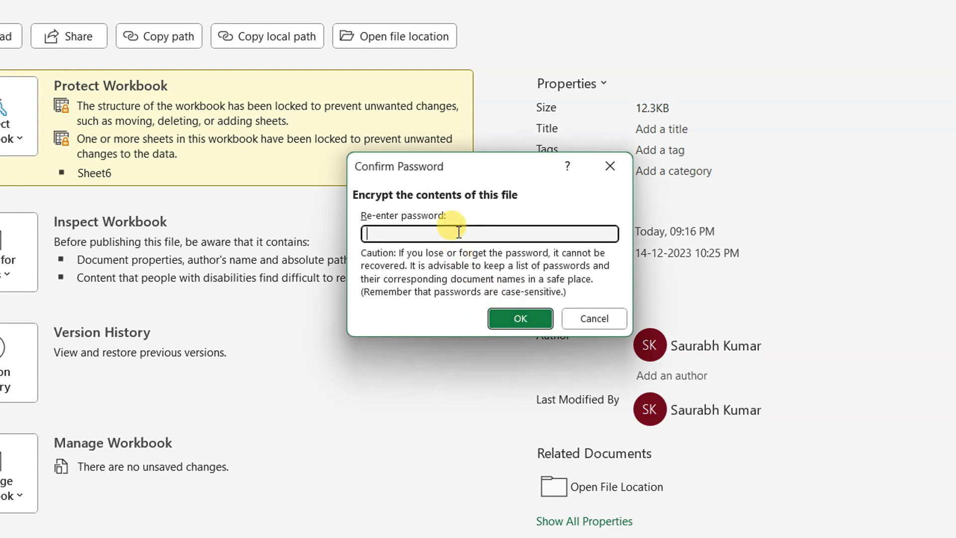
{"action": "type", "text": "12"}
{"action": "left_click", "coordinate": [500, 309]}
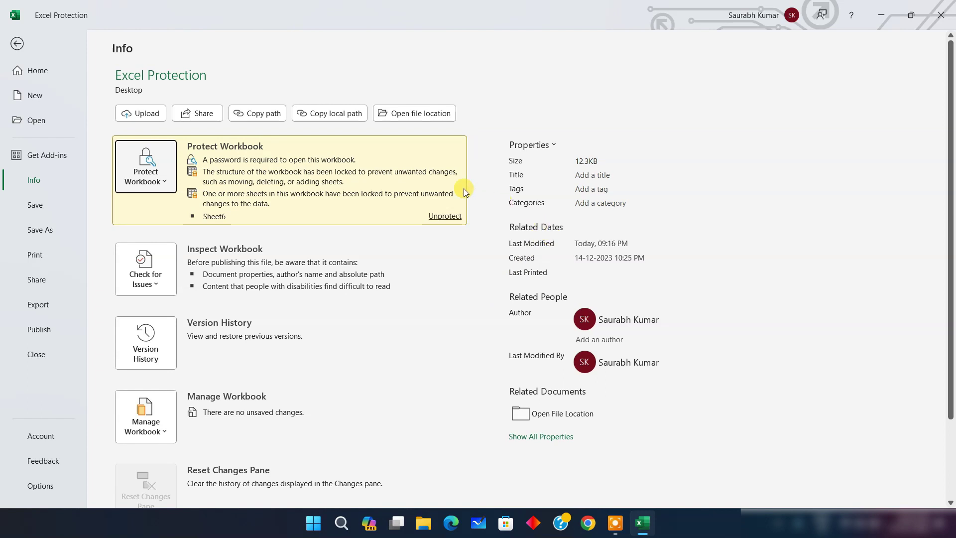
Save the encrypted workbook, close Excel, and reopen Excel Protection by entering its open password
{"action": "left_click", "coordinate": [50, 205]}
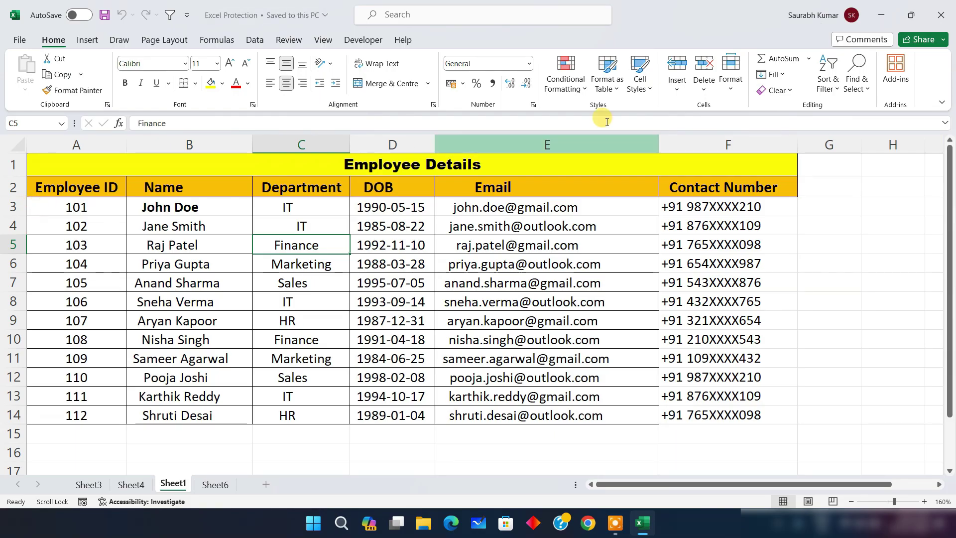
{"action": "left_click", "coordinate": [944, 14]}
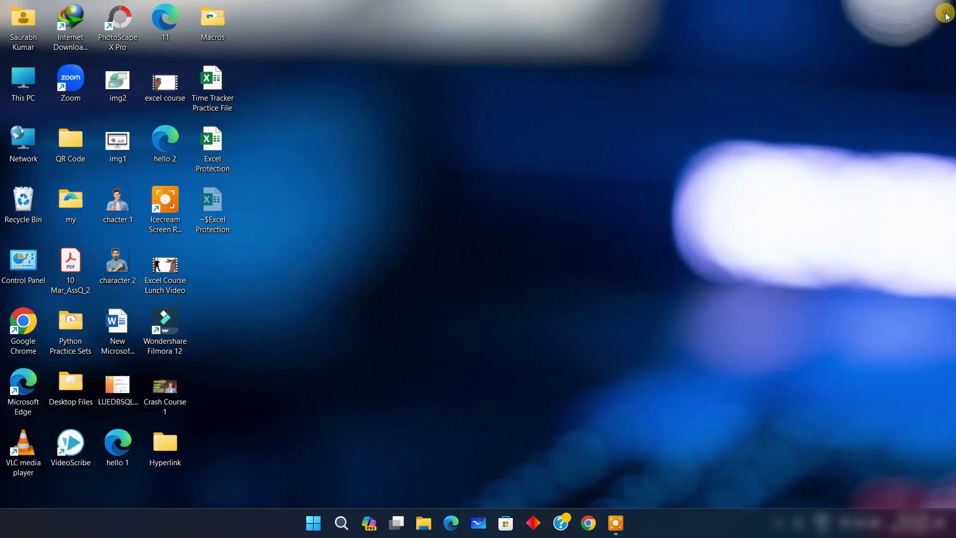
{"action": "double_click", "coordinate": [217, 158]}
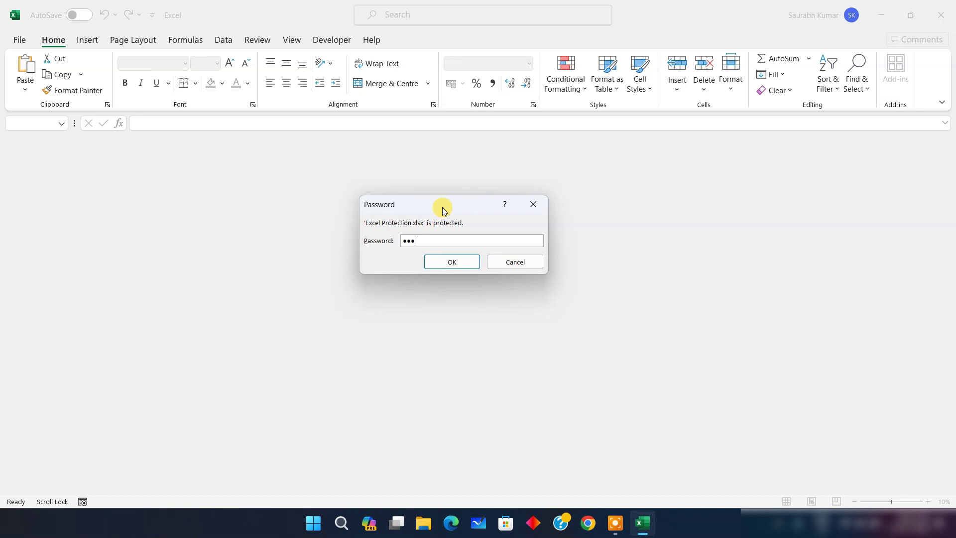
{"action": "left_click", "coordinate": [470, 263]}
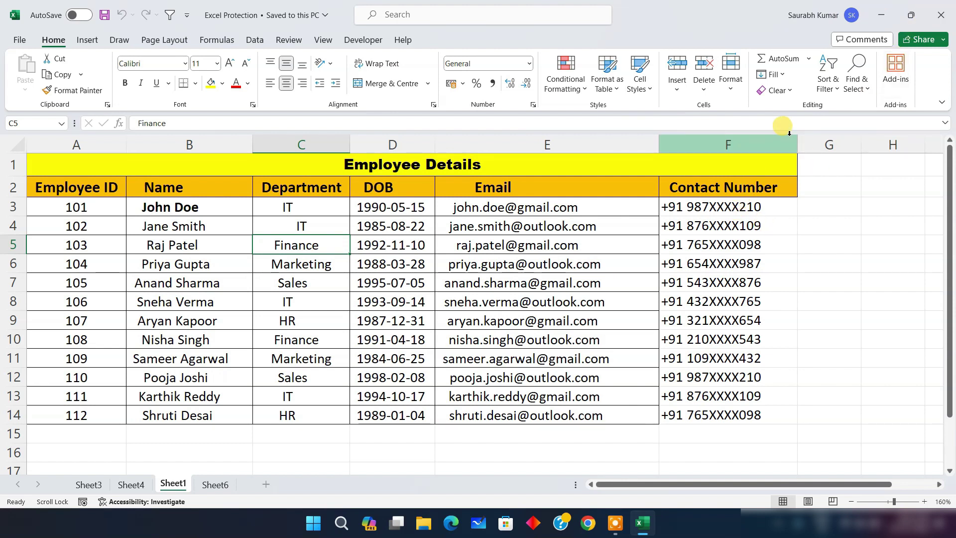
Close and reopen Excel Protection once more, supplying the open password
{"action": "left_click", "coordinate": [941, 15]}
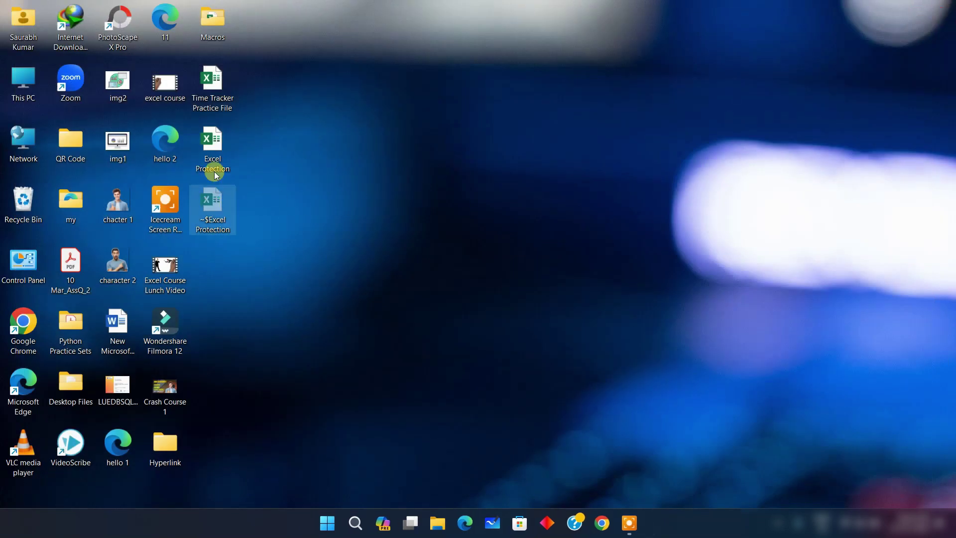
{"action": "double_click", "coordinate": [219, 145]}
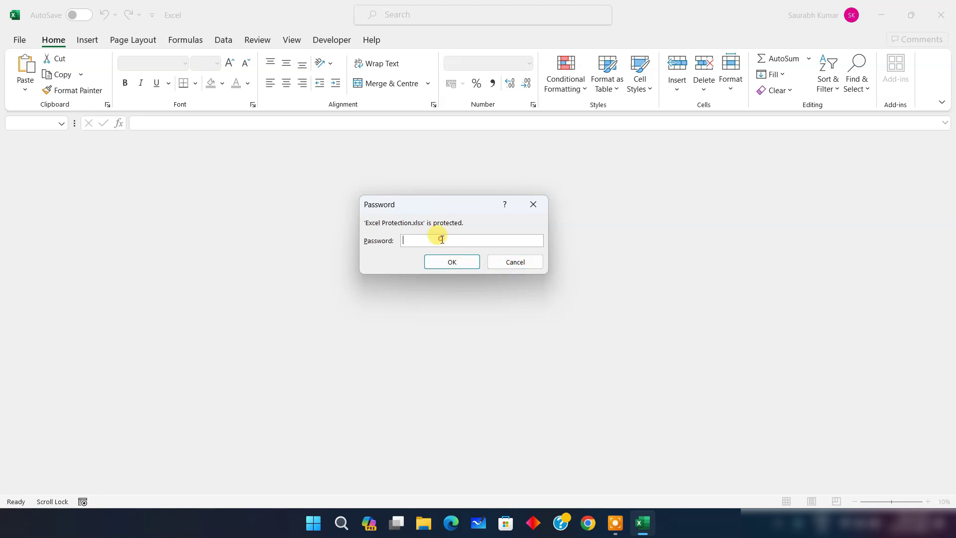
{"action": "left_click", "coordinate": [452, 264]}
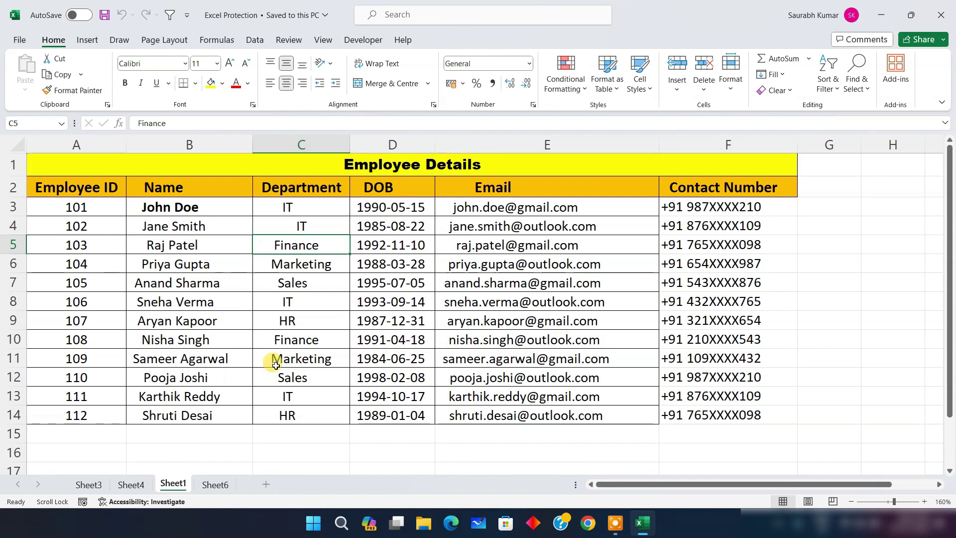
Remove the password to open by clearing it under Info > Protect Workbook > Encrypt with Password
{"action": "left_click", "coordinate": [19, 39]}
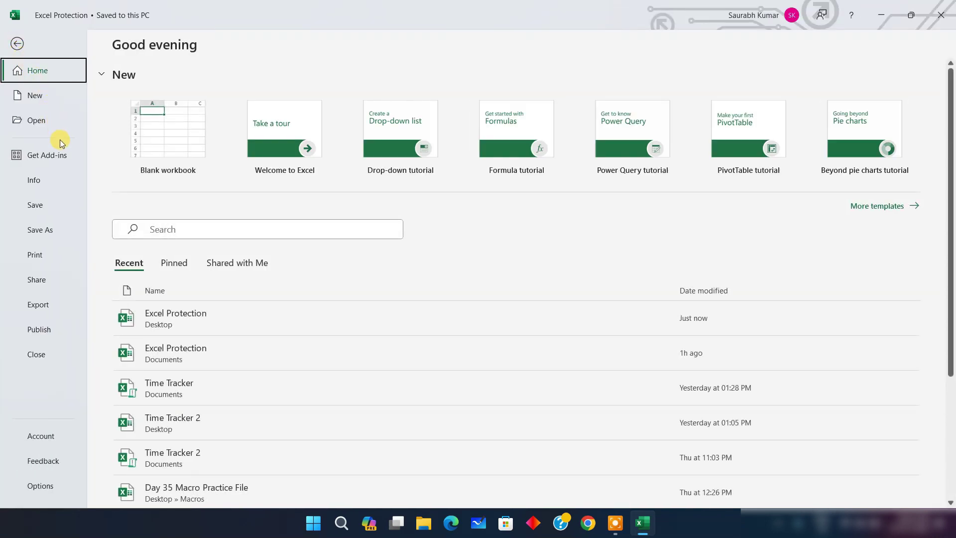
{"action": "left_click", "coordinate": [32, 181]}
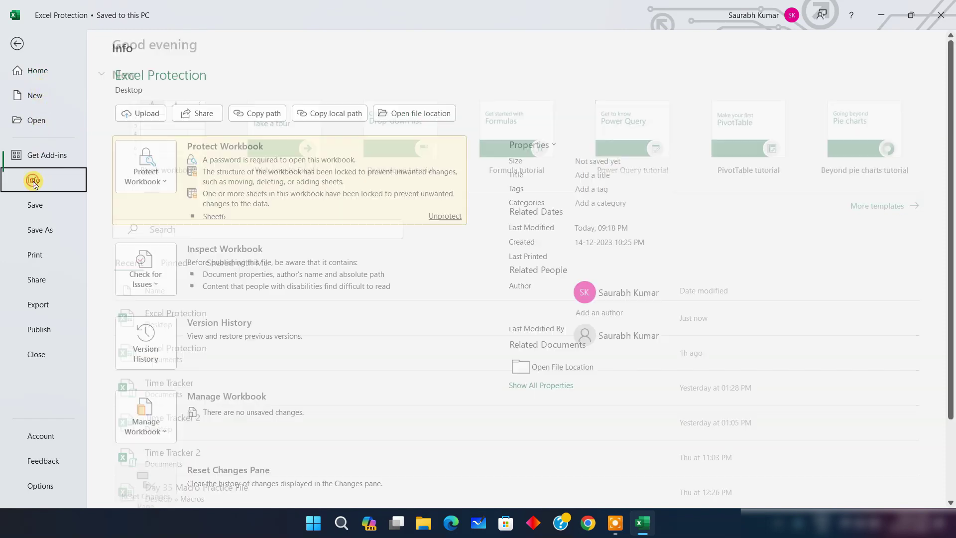
{"action": "left_click", "coordinate": [151, 175]}
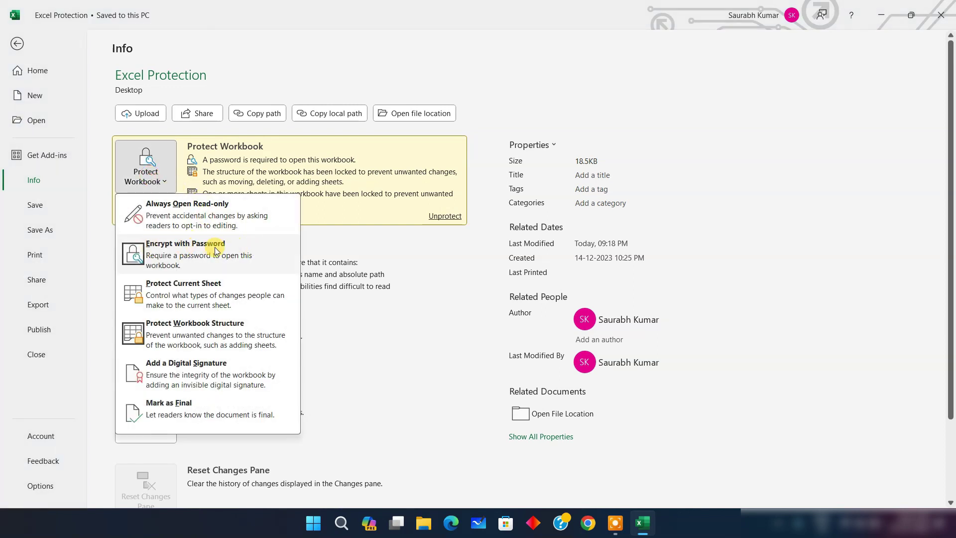
{"action": "left_click", "coordinate": [213, 248]}
{"action": "left_click", "coordinate": [425, 245]}
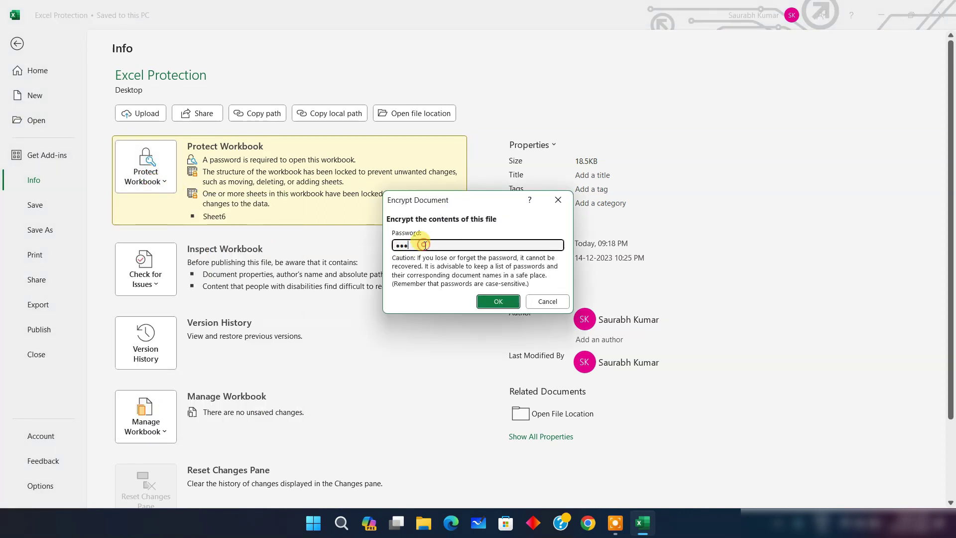
{"action": "key", "text": "BackSpace"}
{"action": "key", "text": "BackSpace"}
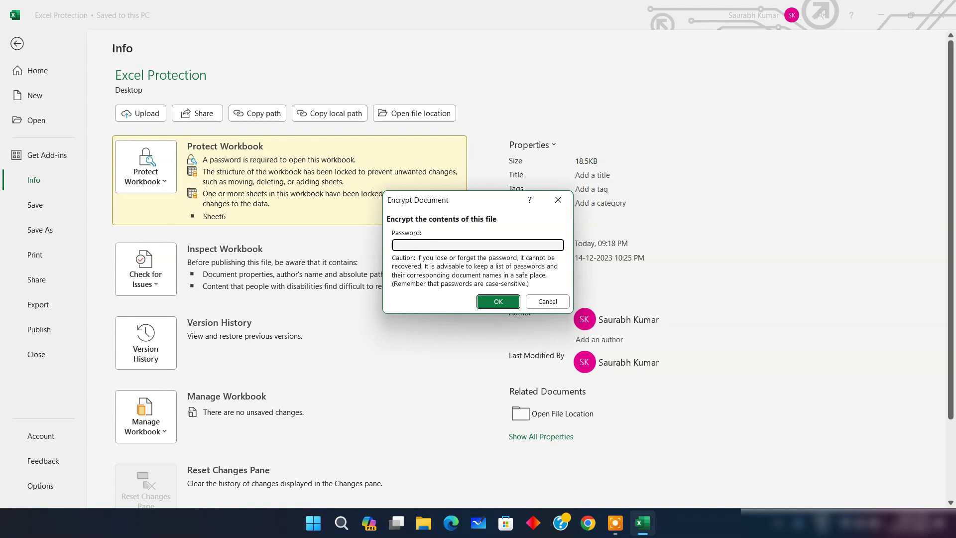
{"action": "left_click", "coordinate": [486, 300]}
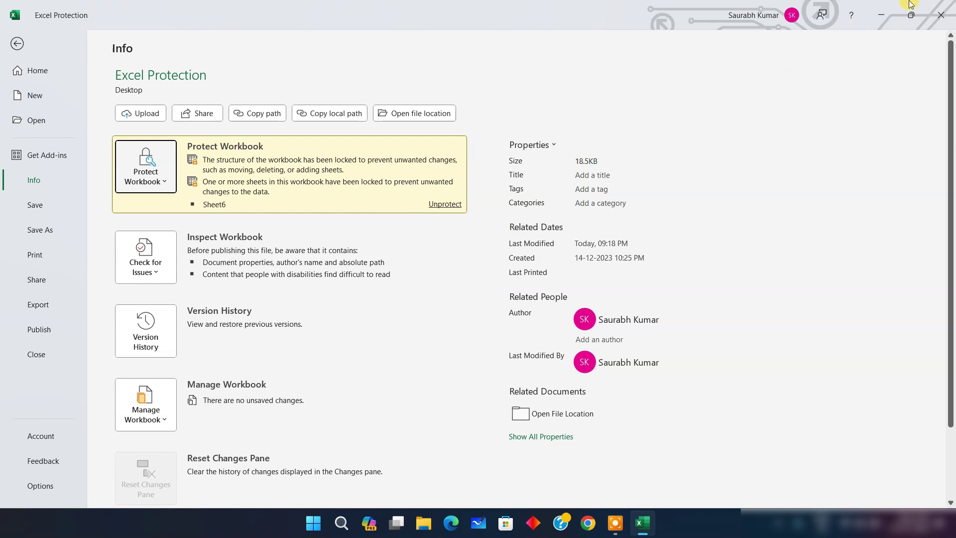
Close the workbook saving the change, then reopen Excel Protection from the desktop
{"action": "left_click", "coordinate": [949, 13]}
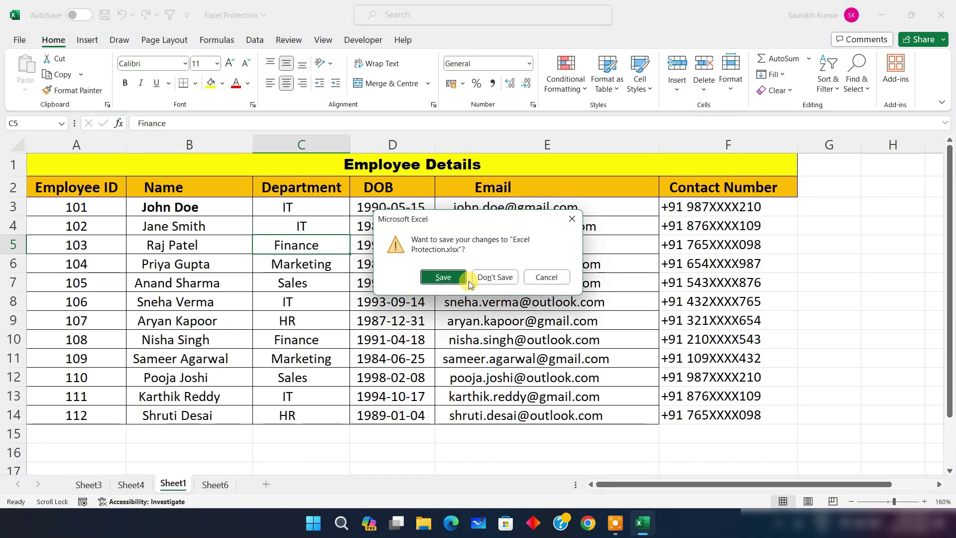
{"action": "left_click", "coordinate": [454, 278]}
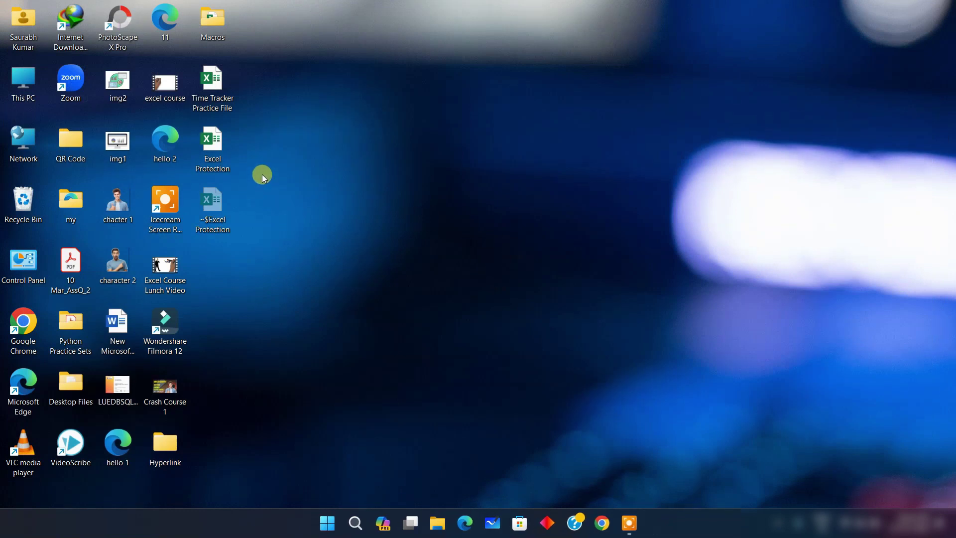
{"action": "double_click", "coordinate": [211, 146]}
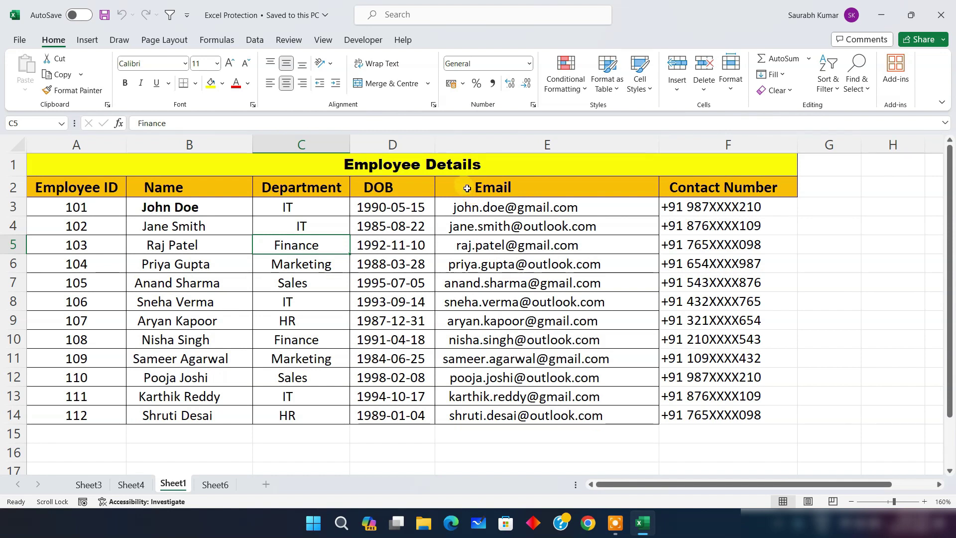
Start a Save As to the Desktop folder with the file name Excel Protection 2
{"action": "left_click", "coordinate": [17, 40]}
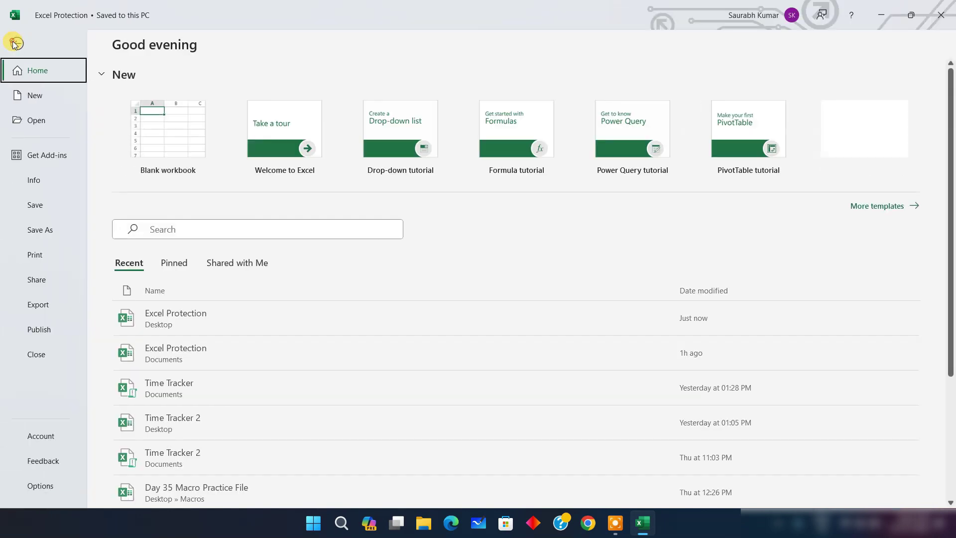
{"action": "left_click", "coordinate": [49, 230]}
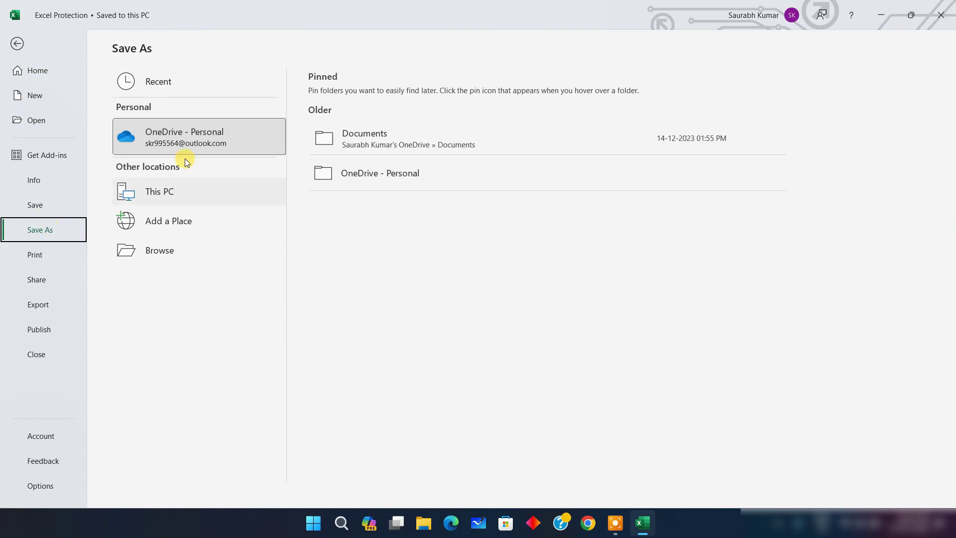
{"action": "left_click", "coordinate": [197, 253]}
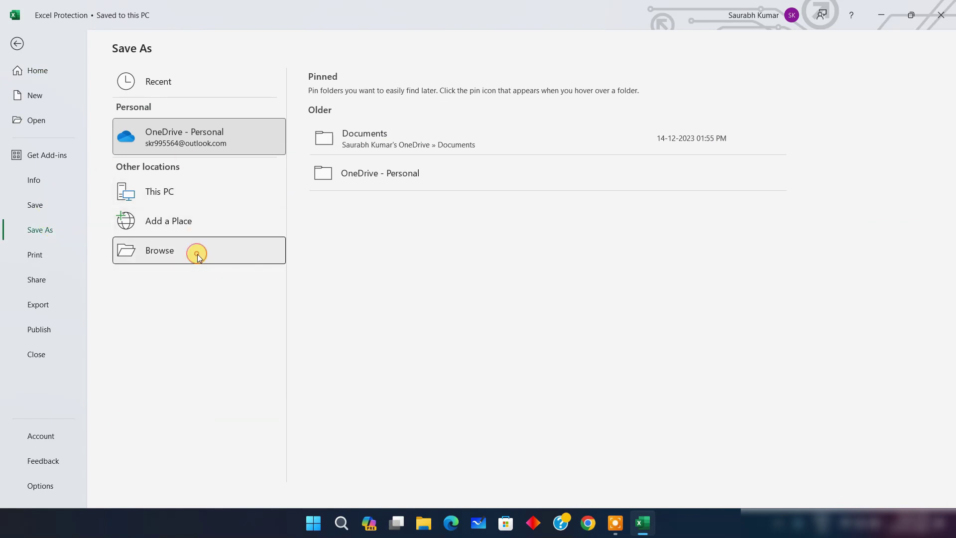
{"action": "scroll", "coordinate": [60, 142], "scroll_direction": "up", "scroll_amount": 5}
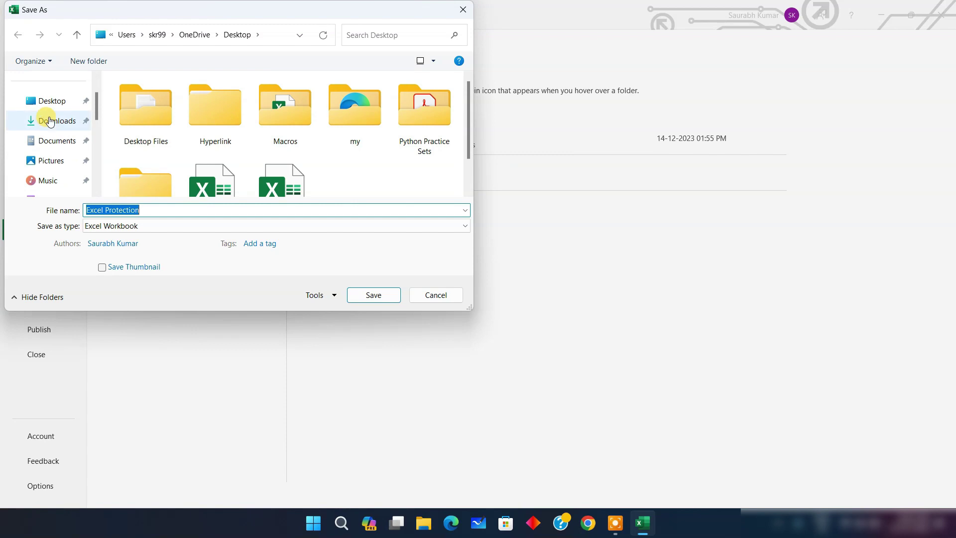
{"action": "left_click", "coordinate": [50, 101]}
{"action": "double_click", "coordinate": [199, 207]}
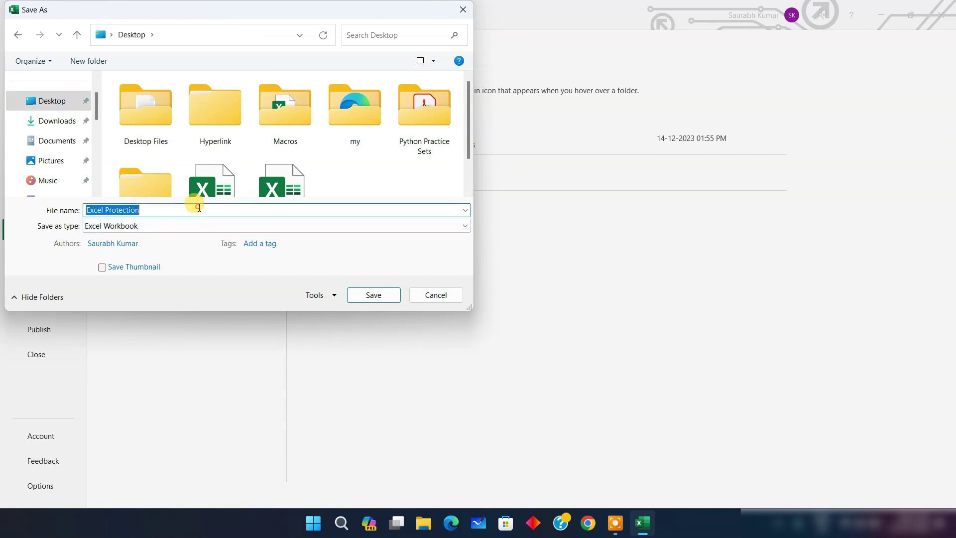
{"action": "left_click", "coordinate": [199, 207]}
{"action": "type", "text": "2"}
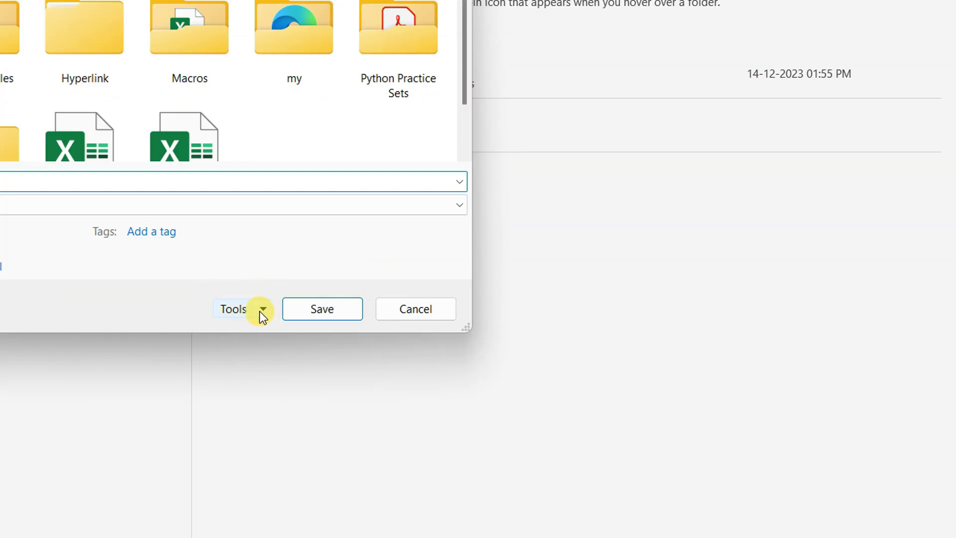
In Save As Tools > General Options, set a password to open and a password to modify
{"action": "left_click", "coordinate": [260, 311]}
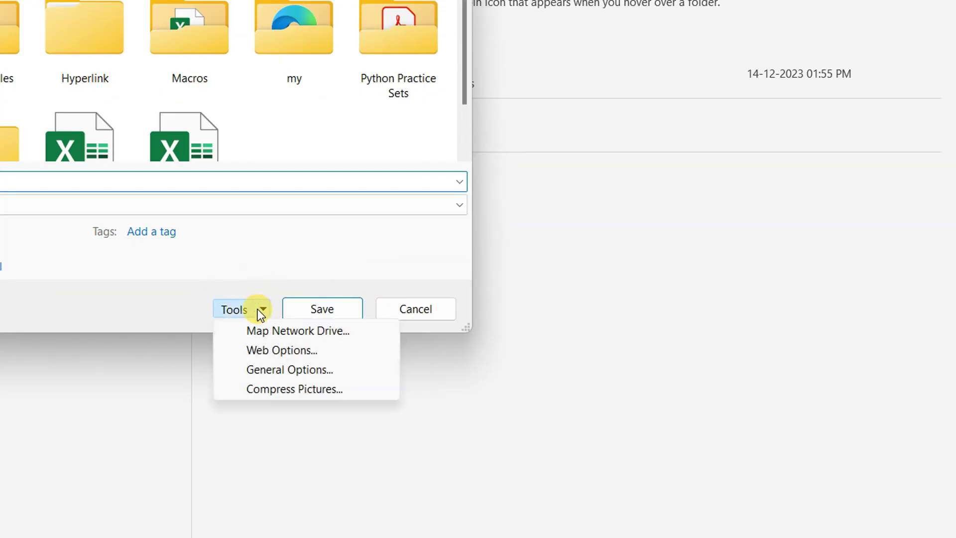
{"action": "left_click", "coordinate": [289, 369]}
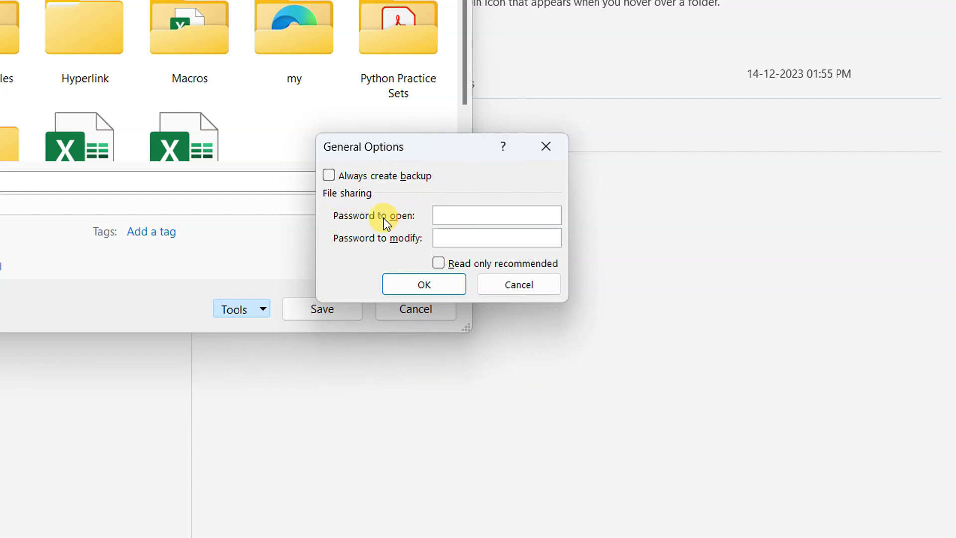
{"action": "left_click", "coordinate": [458, 217]}
{"action": "left_click", "coordinate": [448, 235]}
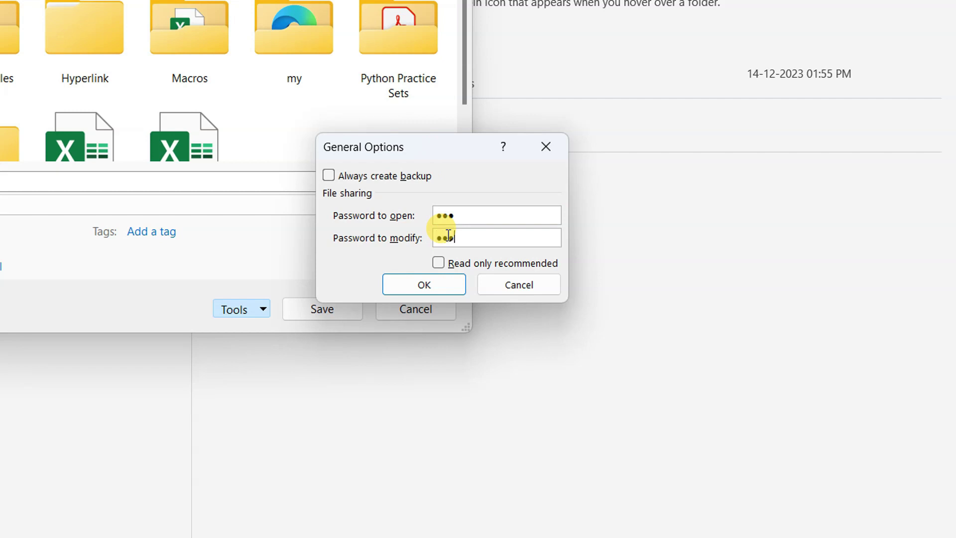
{"action": "left_click", "coordinate": [430, 283]}
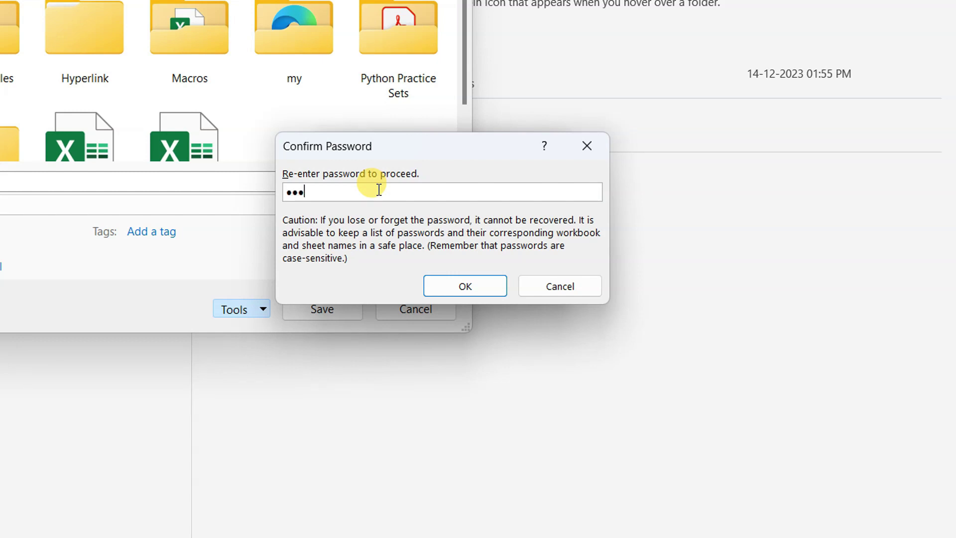
Re-enter both passwords to confirm them and save the Excel Protection 2 copy
{"action": "left_click", "coordinate": [459, 282]}
{"action": "left_click", "coordinate": [413, 197]}
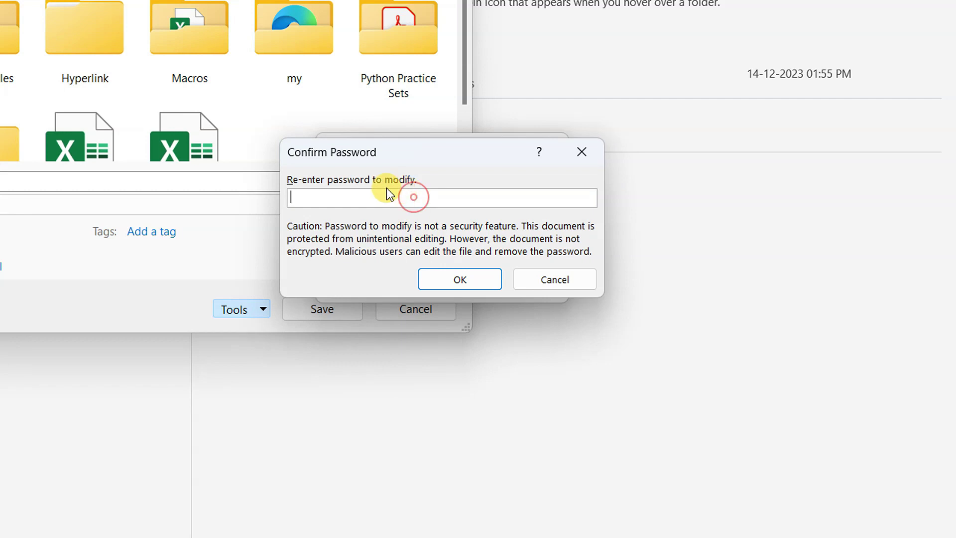
{"action": "left_click", "coordinate": [404, 199]}
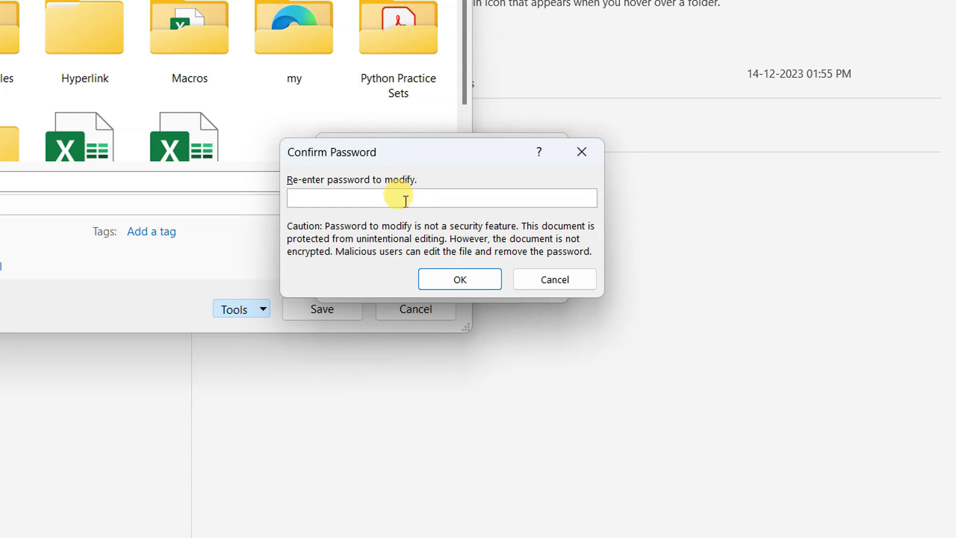
{"action": "left_click", "coordinate": [449, 276]}
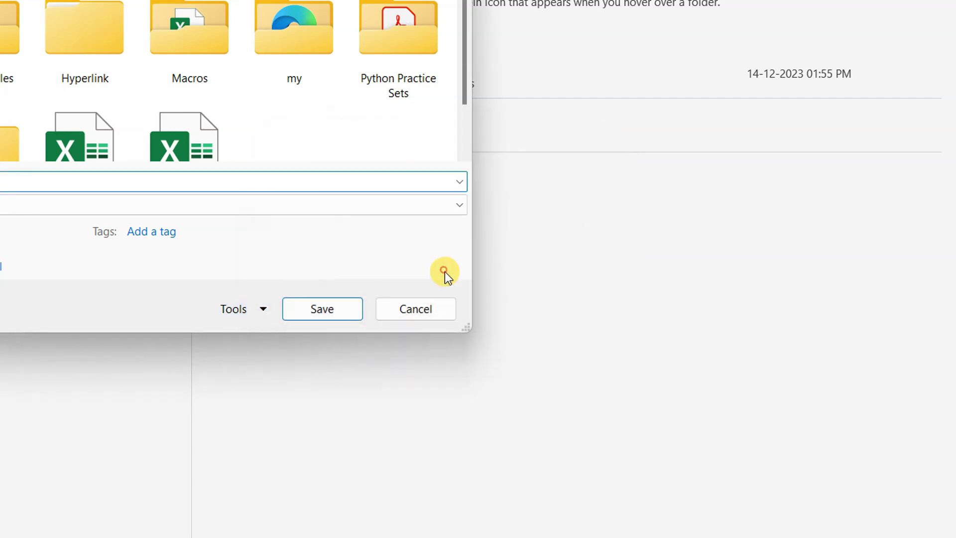
{"action": "left_click", "coordinate": [301, 313]}
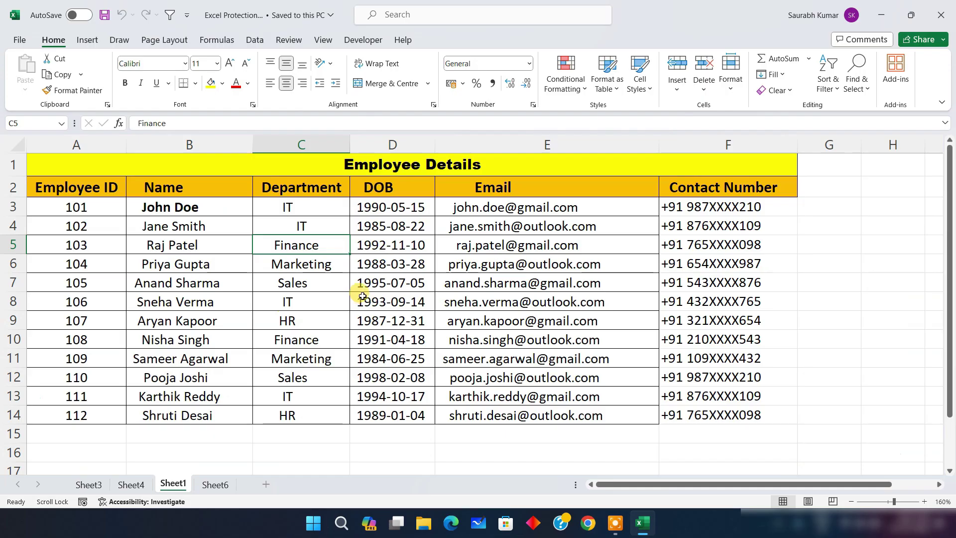
Close Excel and move the Excel Protection 2 icon to another spot on the desktop
{"action": "left_click", "coordinate": [942, 15]}
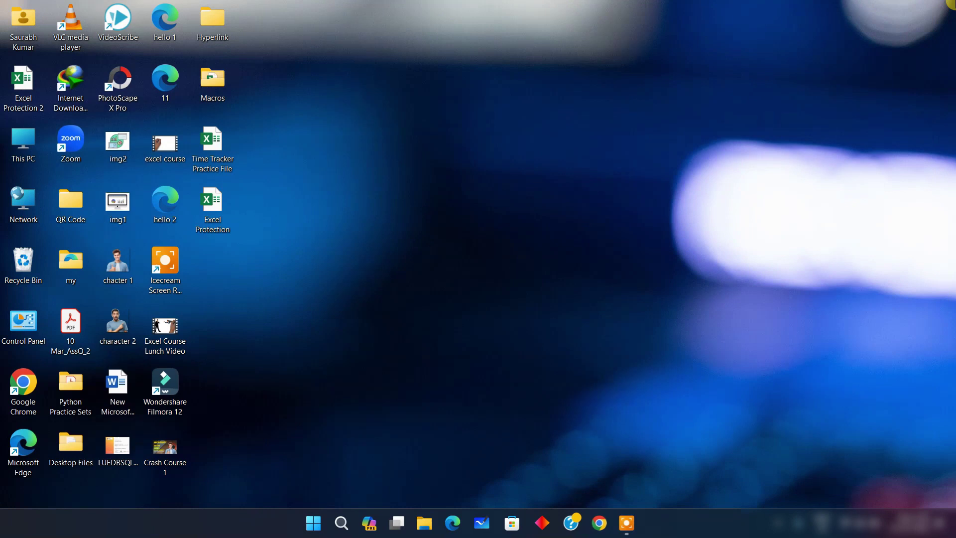
{"action": "left_click", "coordinate": [632, 172]}
{"action": "left_click_drag", "start_coordinate": [23, 85], "coordinate": [524, 282]}
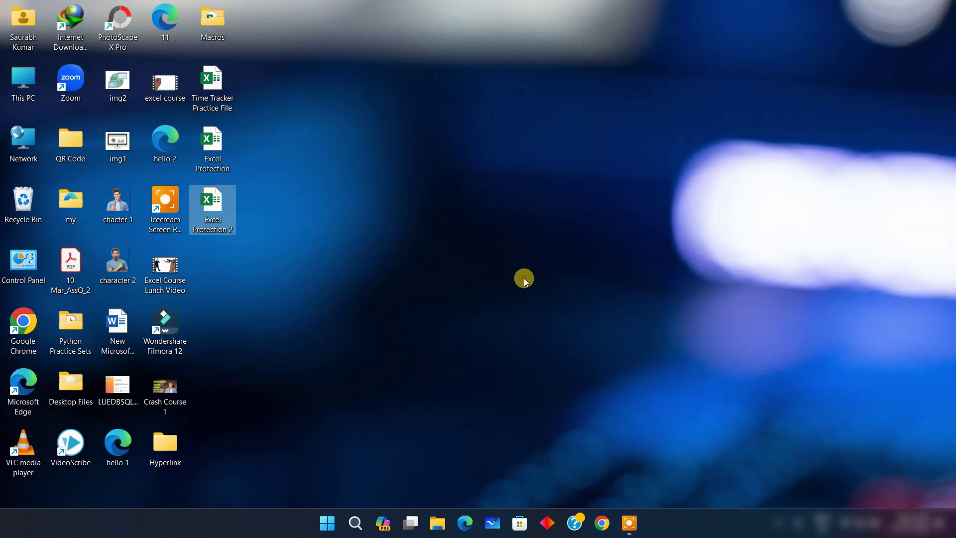
Open Excel Protection 2 with its open password as Read Only, then close it
{"action": "double_click", "coordinate": [217, 212]}
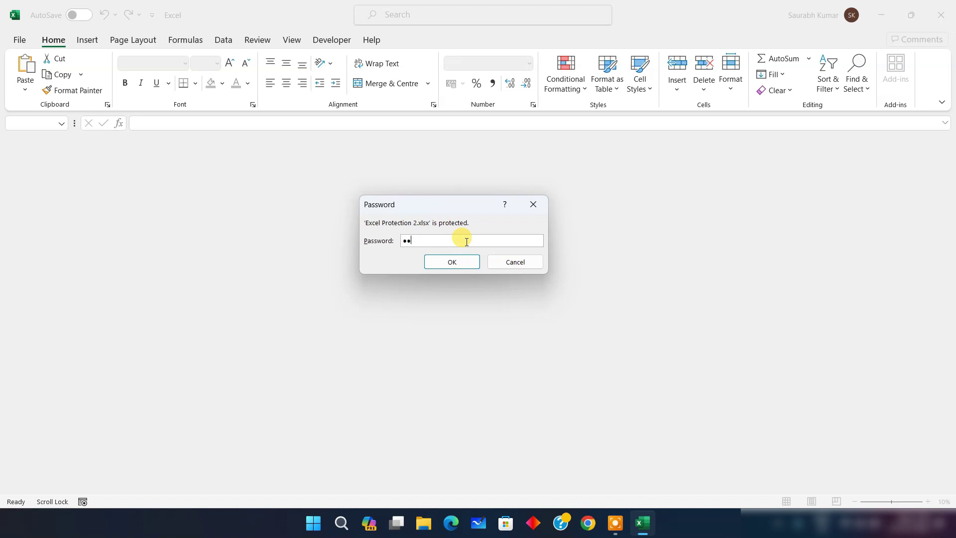
{"action": "left_click", "coordinate": [463, 264]}
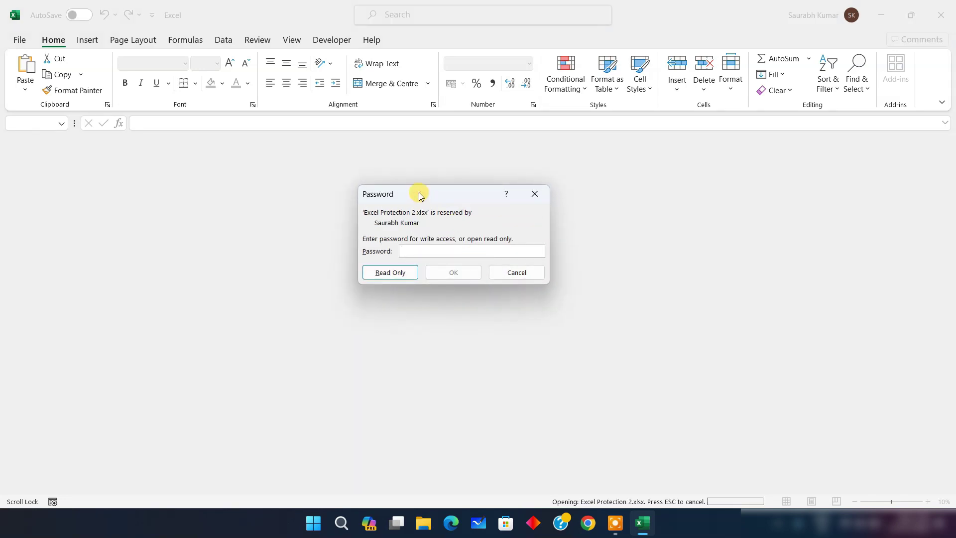
{"action": "left_click", "coordinate": [447, 251]}
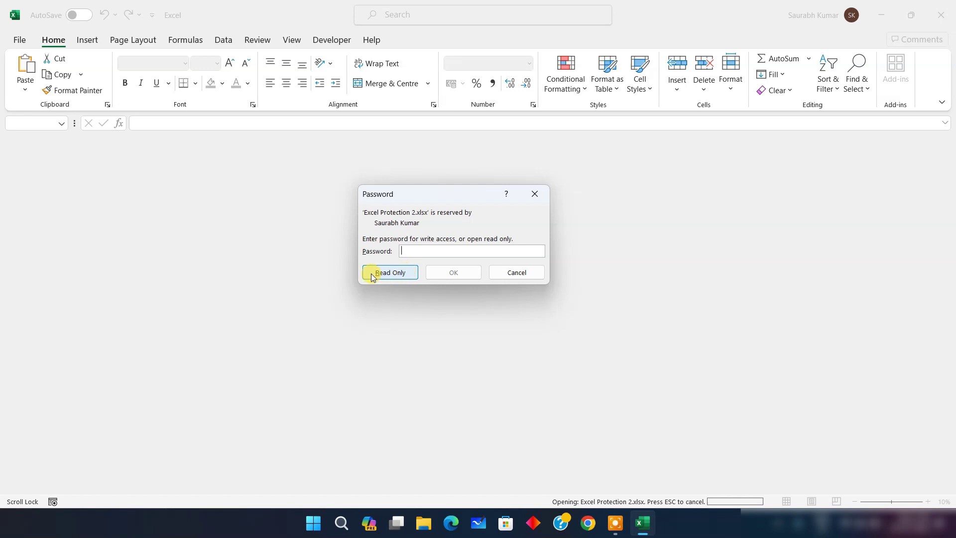
{"action": "left_click", "coordinate": [393, 273]}
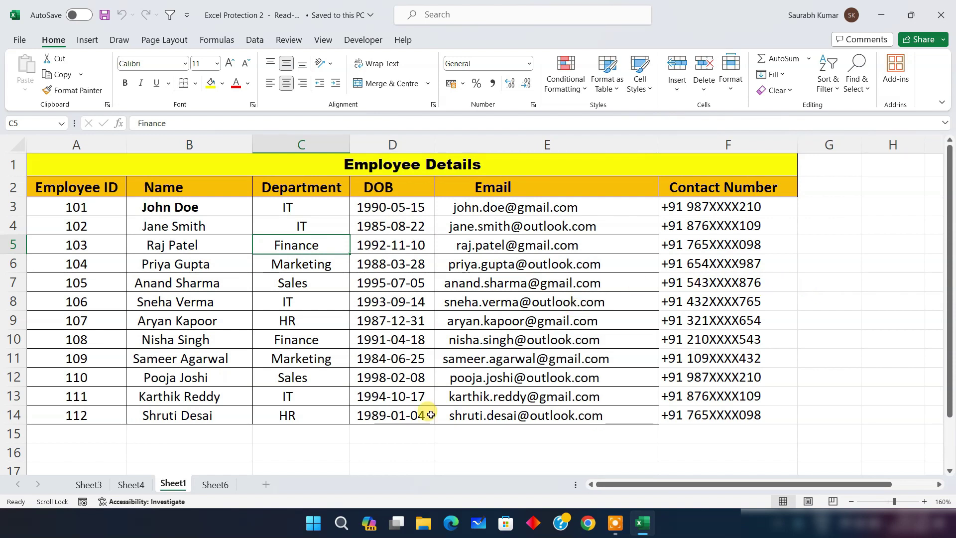
{"action": "left_click", "coordinate": [940, 14]}
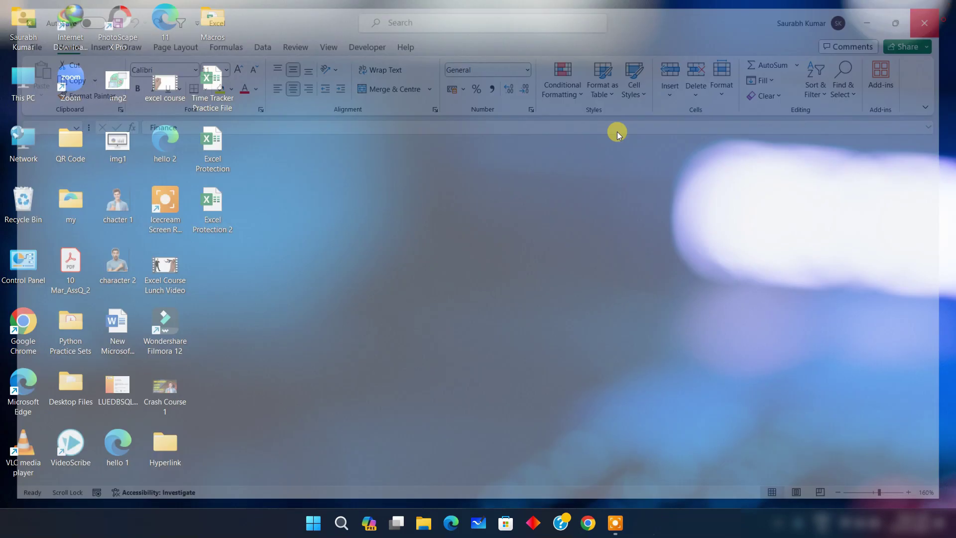
Reopen Excel Protection 2 with write access by entering both the open and modify passwords
{"action": "double_click", "coordinate": [212, 201]}
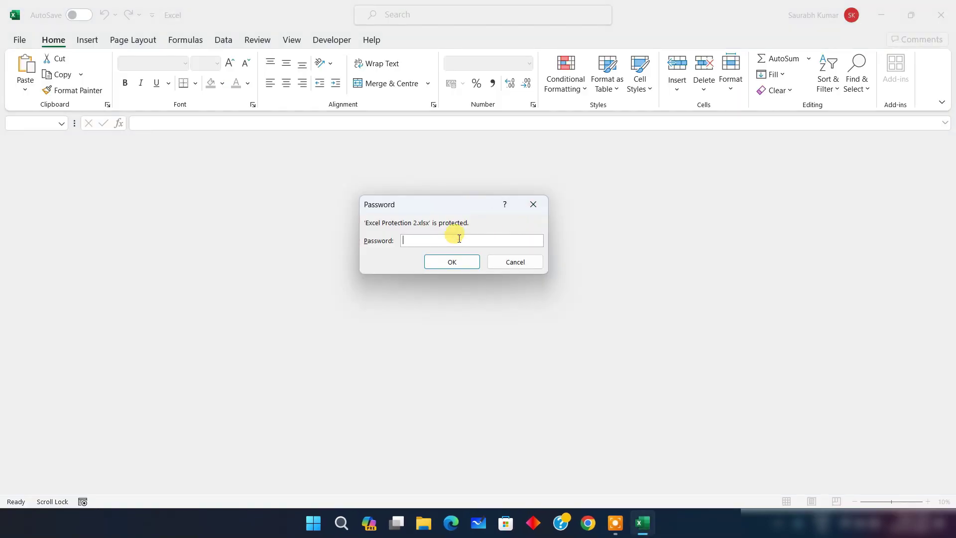
{"action": "left_click", "coordinate": [453, 263]}
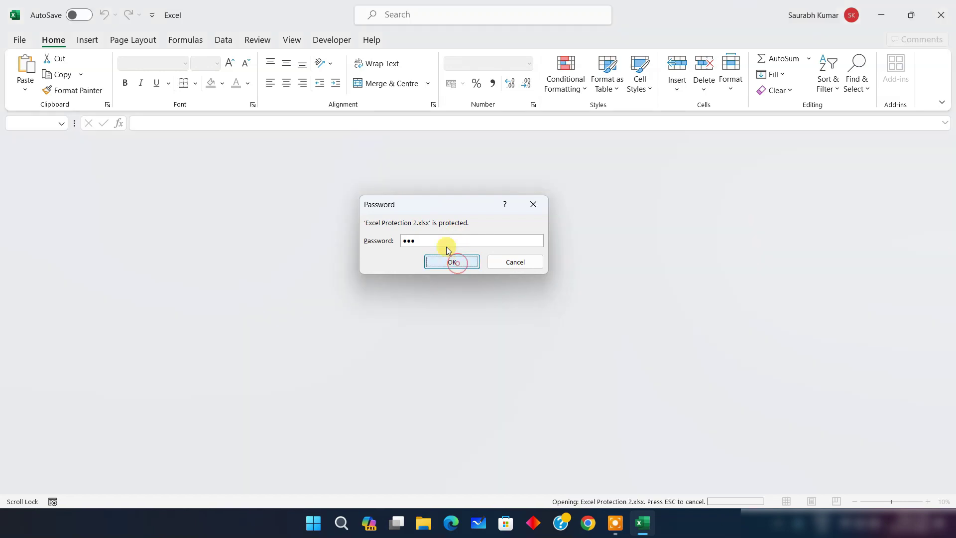
{"action": "type", "text": "1"}
{"action": "left_click", "coordinate": [454, 275]}
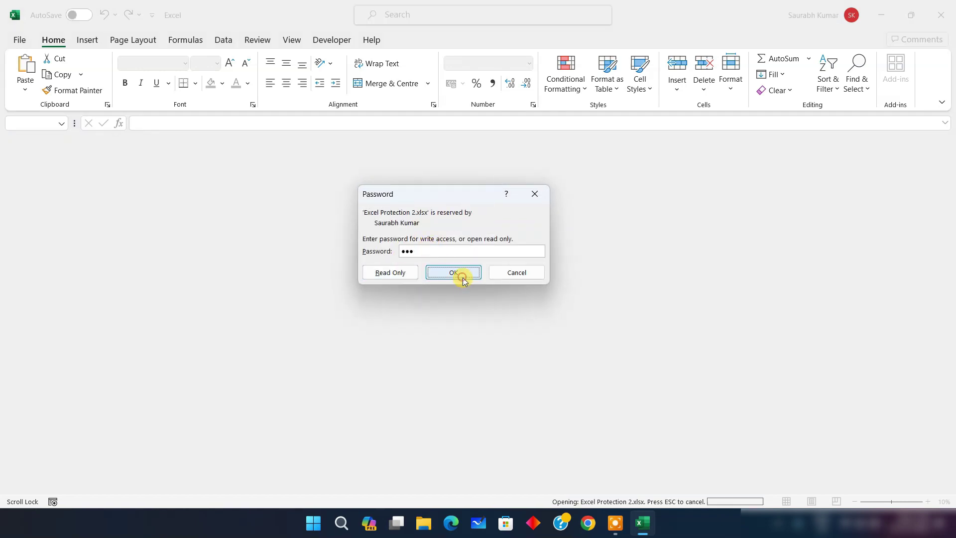
Type test text 'sfsdf' in G8, then close Excel without saving
{"action": "left_click", "coordinate": [855, 294]}
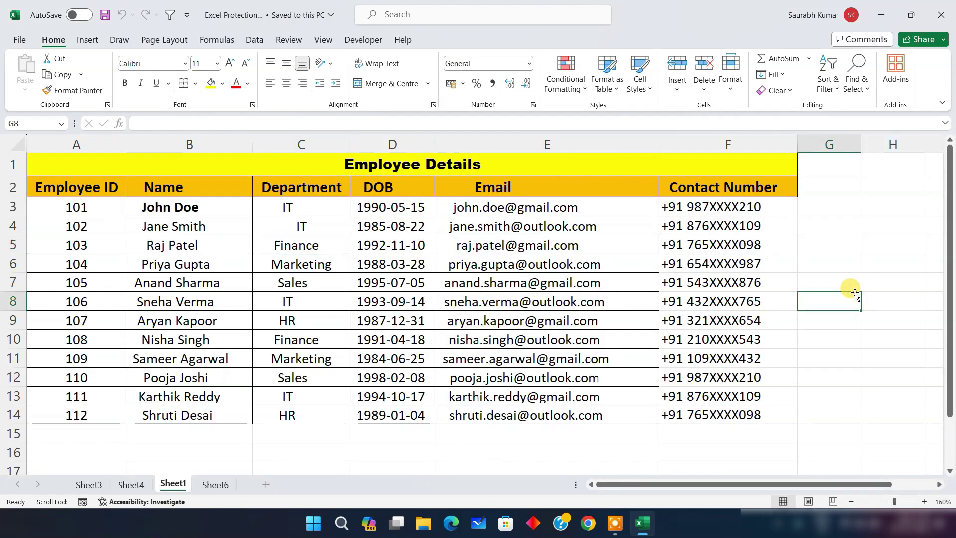
{"action": "type", "text": "sfsdf"}
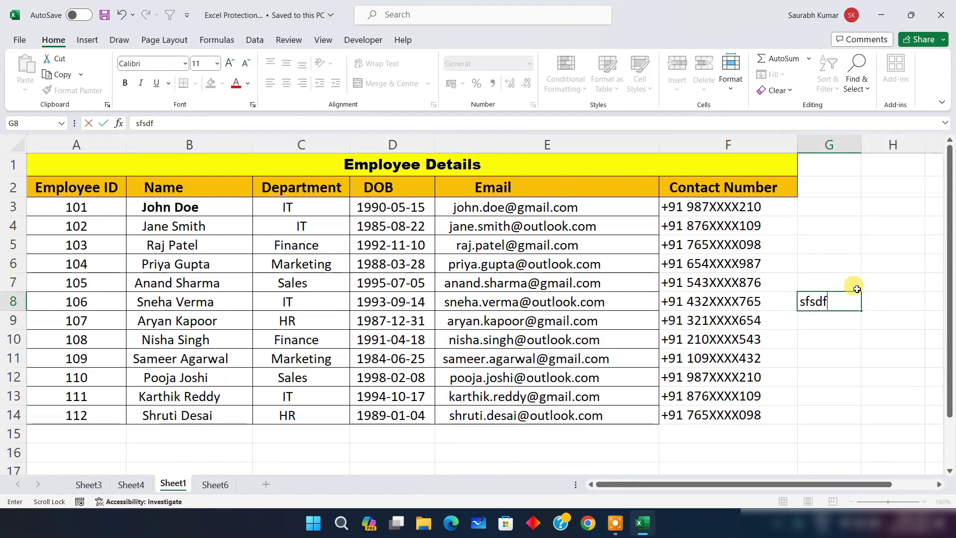
{"action": "left_click", "coordinate": [941, 15]}
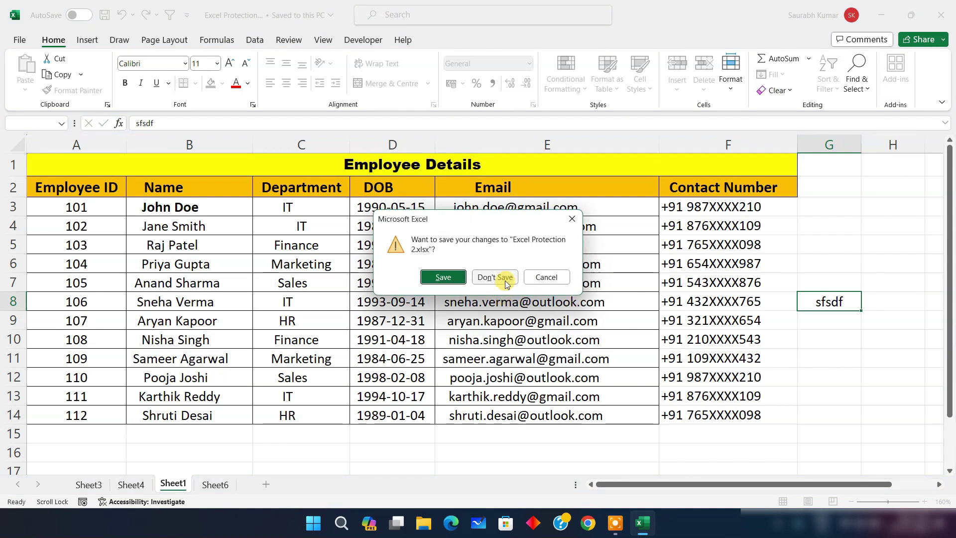
{"action": "left_click", "coordinate": [505, 279]}
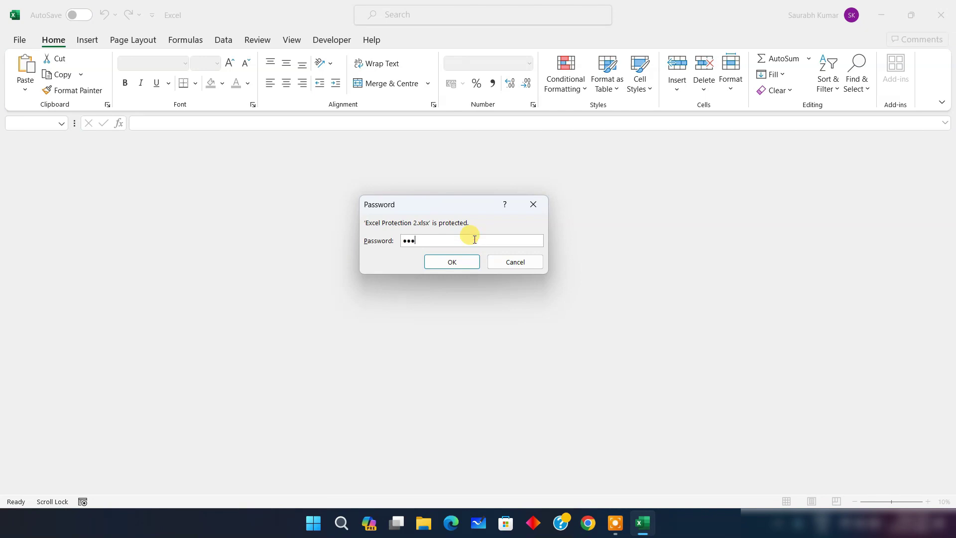
Open Excel Protection 2 as read-only and enter the test text 'ffdfdgdfg' in G7
{"action": "left_click", "coordinate": [462, 265]}
{"action": "left_click", "coordinate": [408, 269]}
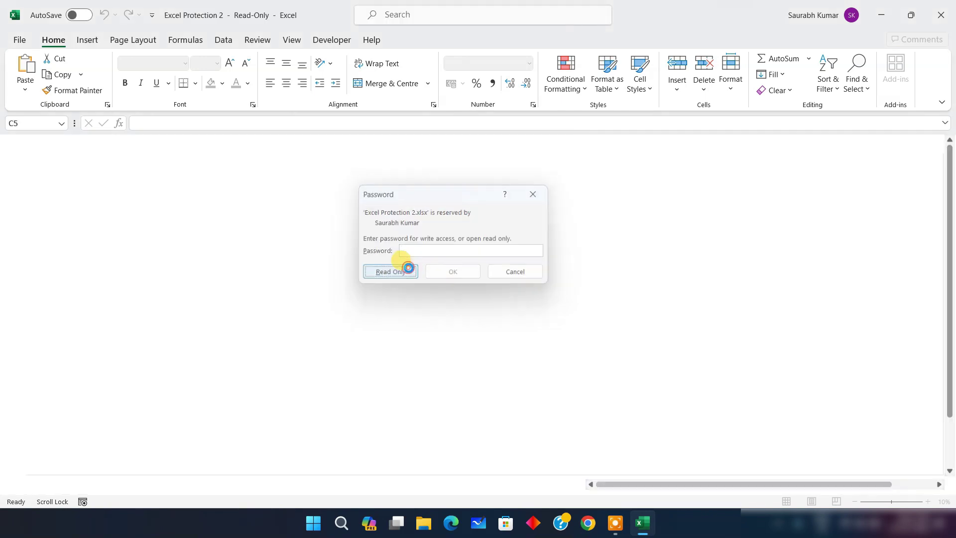
{"action": "left_click", "coordinate": [809, 282]}
{"action": "type", "text": "ffdfdg"}
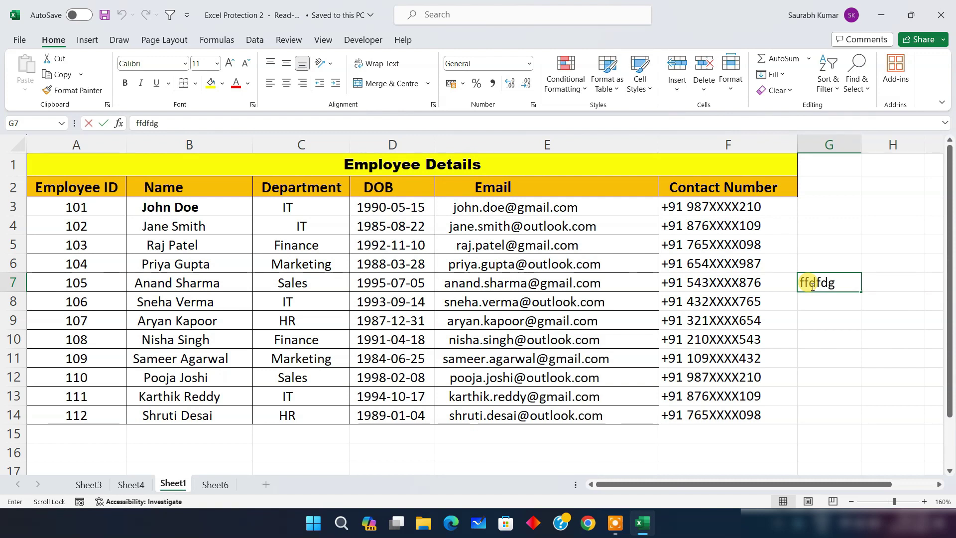
{"action": "type", "text": "dfg"}
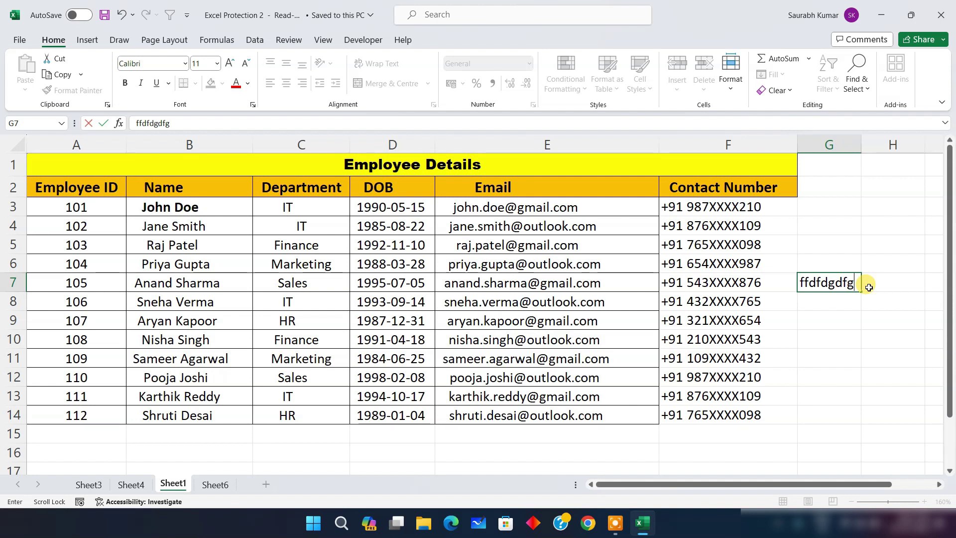
Make the names in B6:B10 bold and increase their font size by two steps
{"action": "left_click_drag", "start_coordinate": [135, 262], "coordinate": [166, 335]}
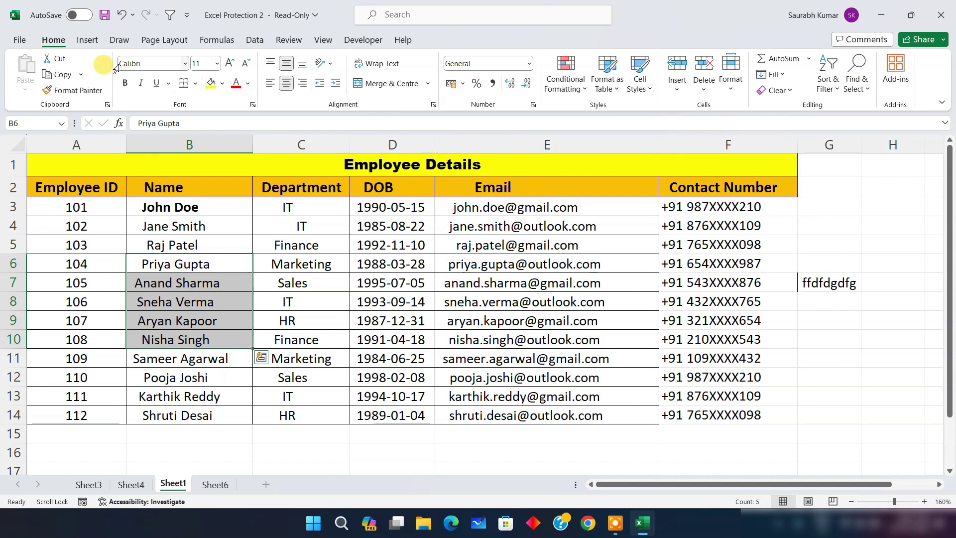
{"action": "left_click", "coordinate": [125, 83]}
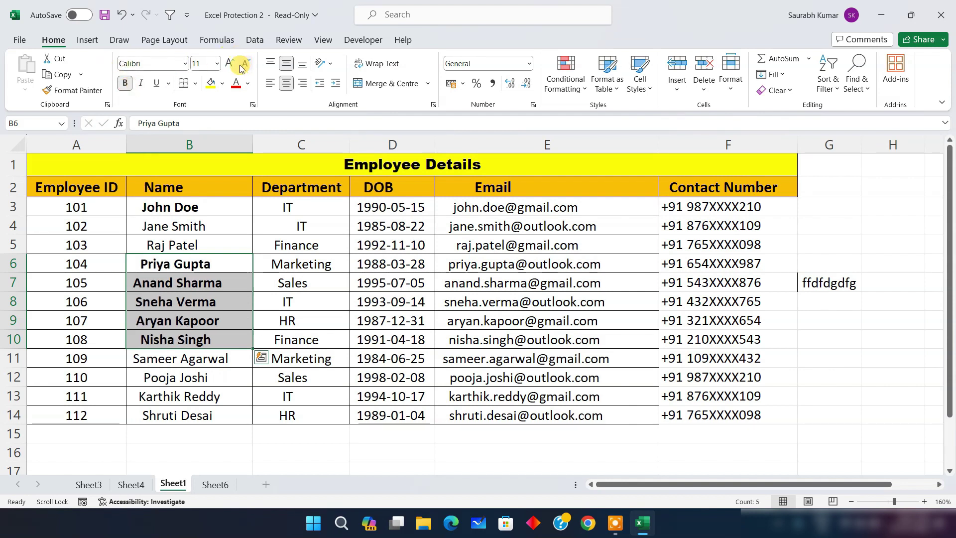
{"action": "left_click", "coordinate": [229, 64]}
{"action": "left_click", "coordinate": [229, 64]}
{"action": "left_click", "coordinate": [505, 265]}
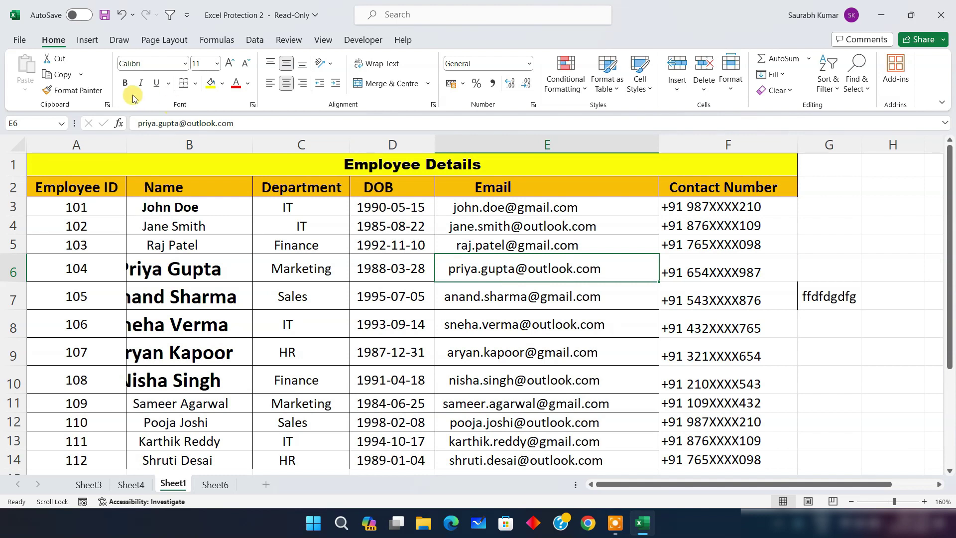
{"action": "left_click", "coordinate": [19, 42]}
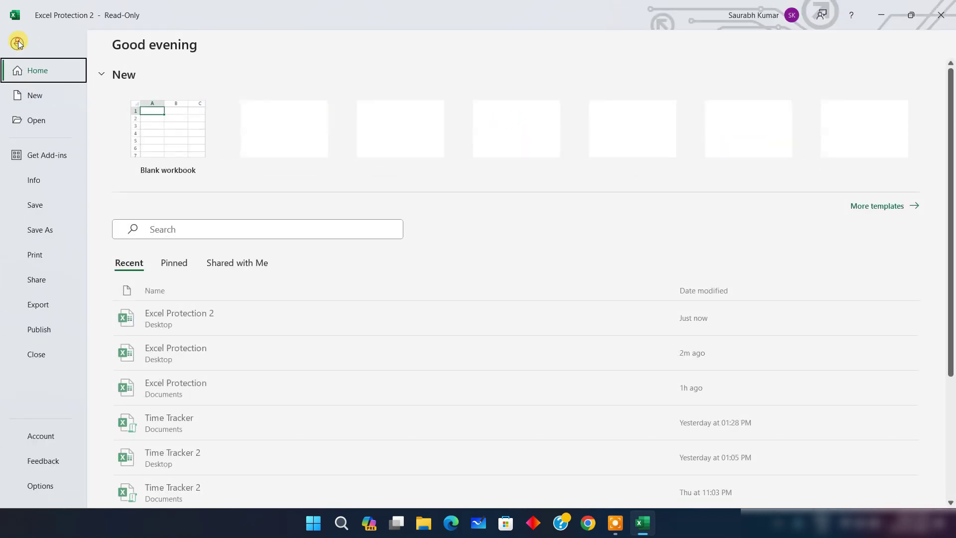
{"action": "left_click", "coordinate": [43, 210]}
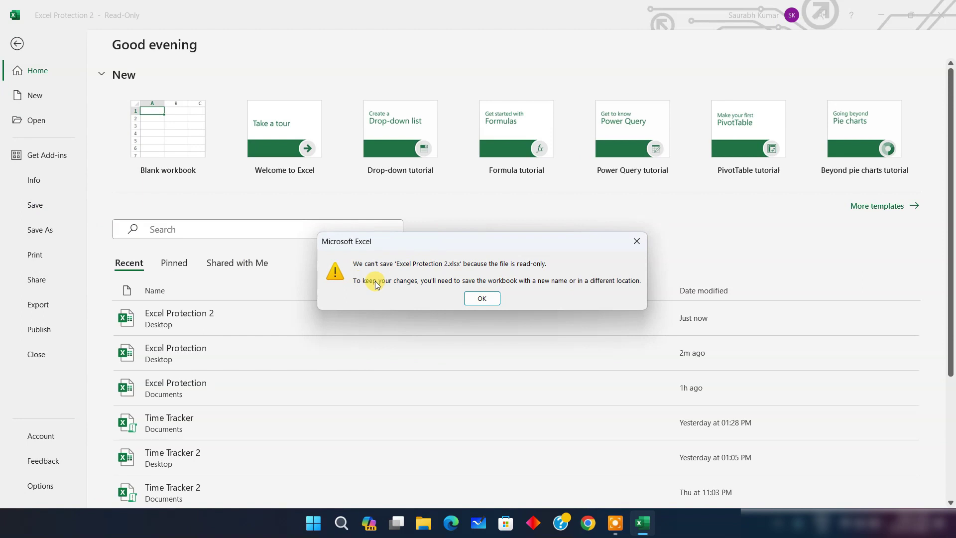
{"action": "left_click", "coordinate": [482, 298]}
{"action": "key", "text": "Escape"}
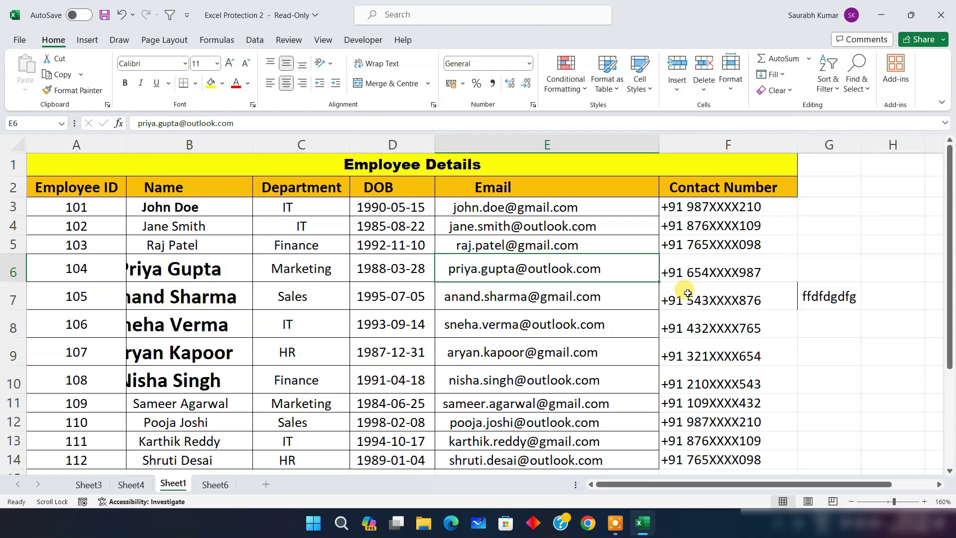